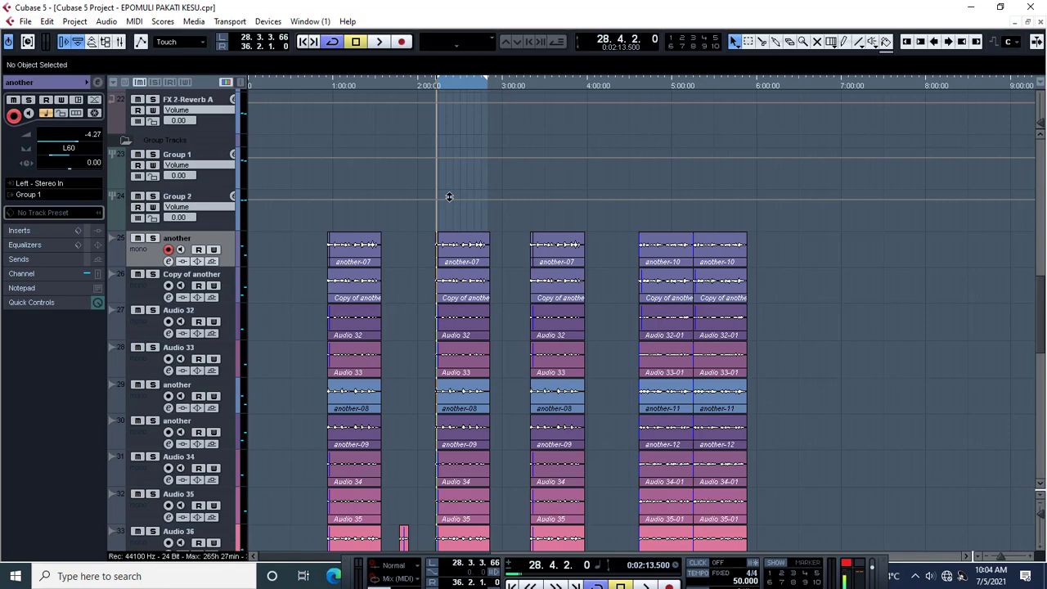
- Look over the group tracks and the backing vocal tracks from track 25 down to the GIVINGS tracks
scroll(468, 246, "down", 3)
scroll(469, 246, "up", 2)
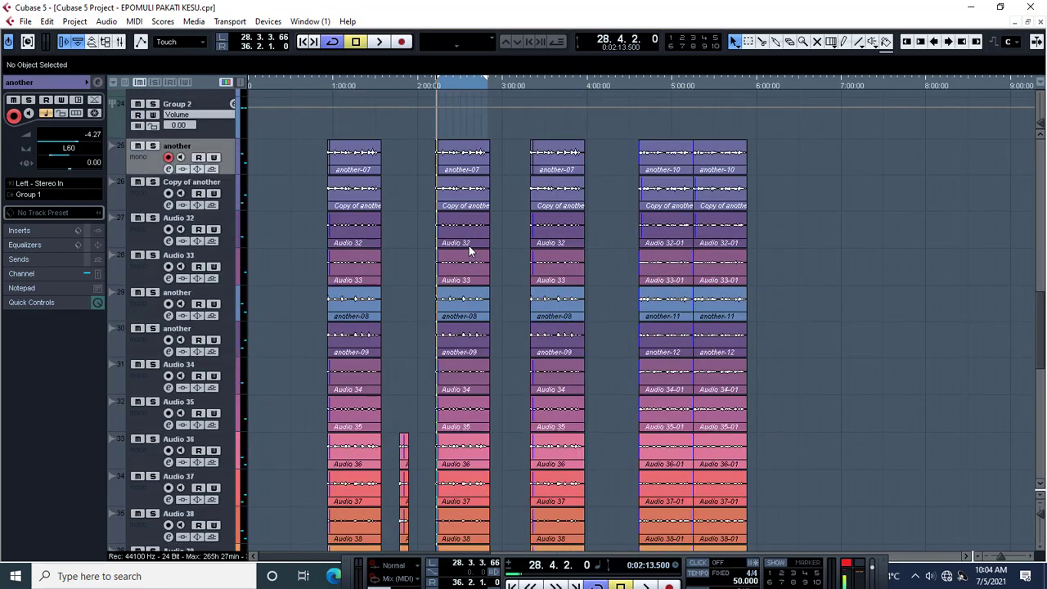
scroll(469, 245, "up", 2)
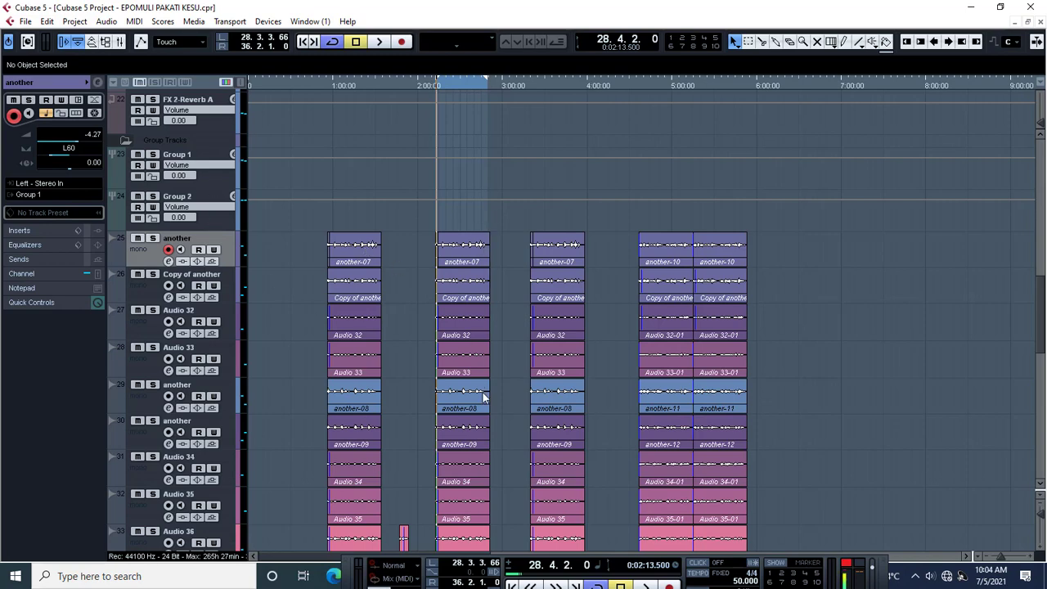
scroll(254, 167, "up", 2)
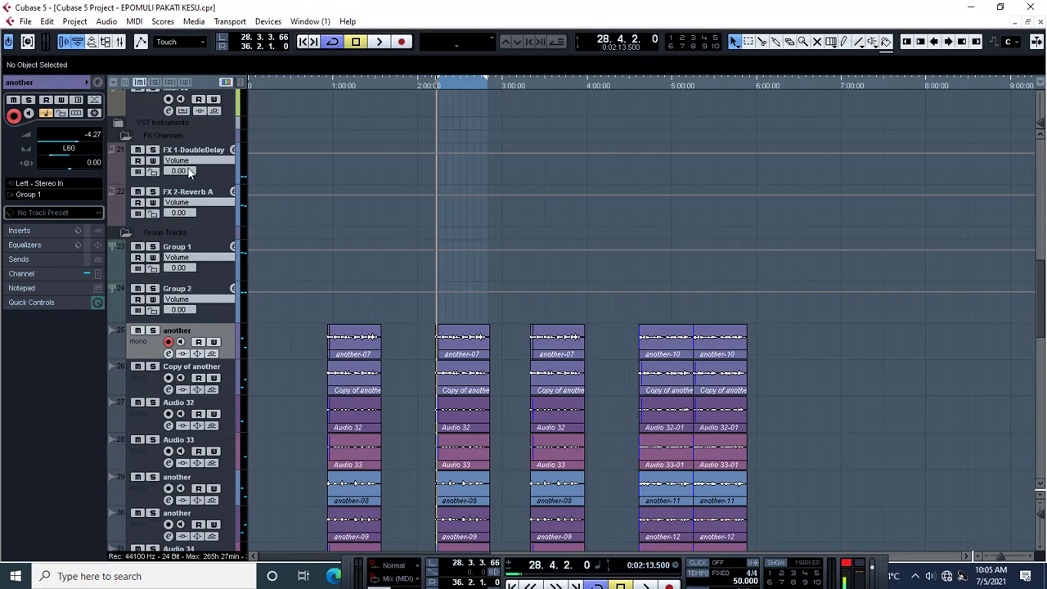
scroll(324, 299, "down", 5)
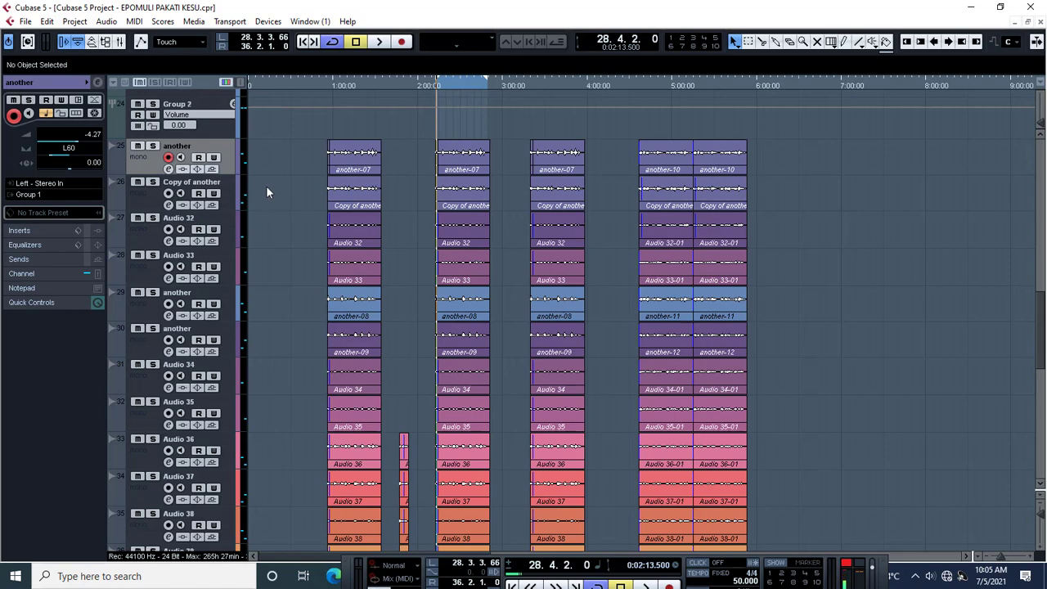
scroll(270, 201, "down", 3)
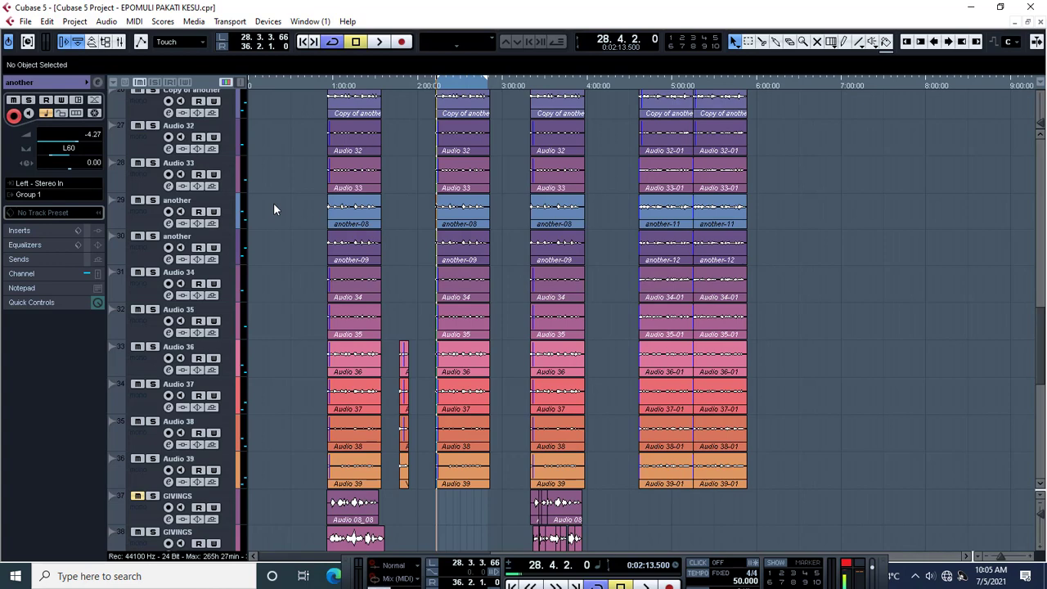
scroll(292, 219, "up", 3)
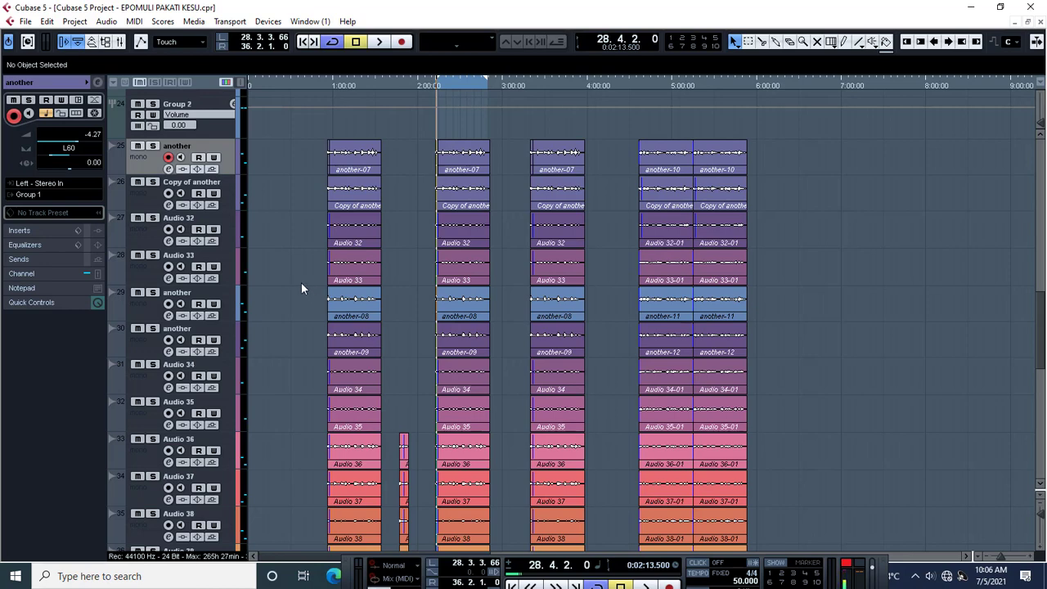
scroll(301, 282, "up", 2)
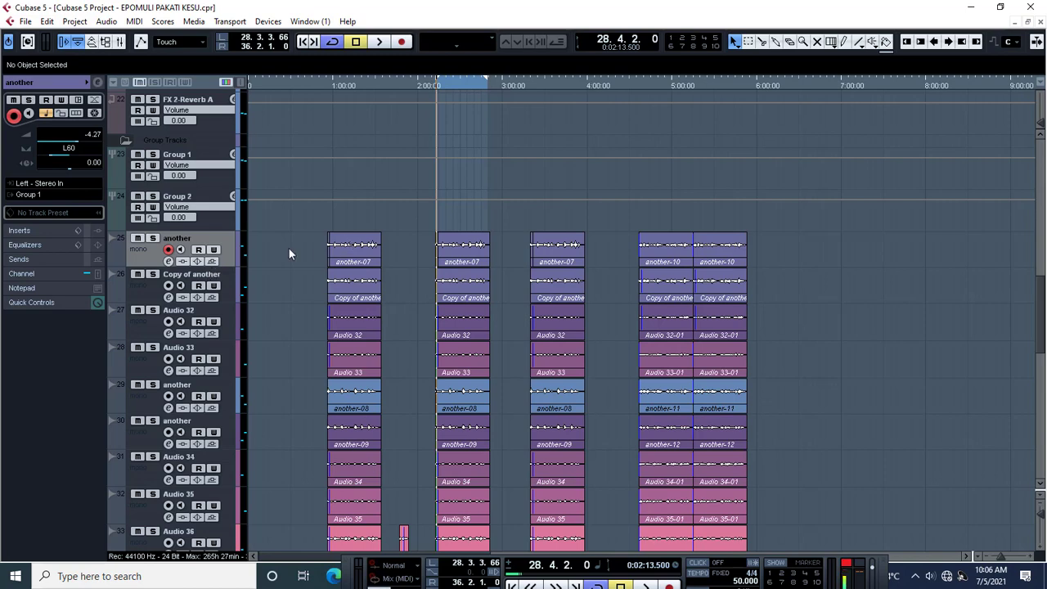
scroll(288, 249, "down", 2)
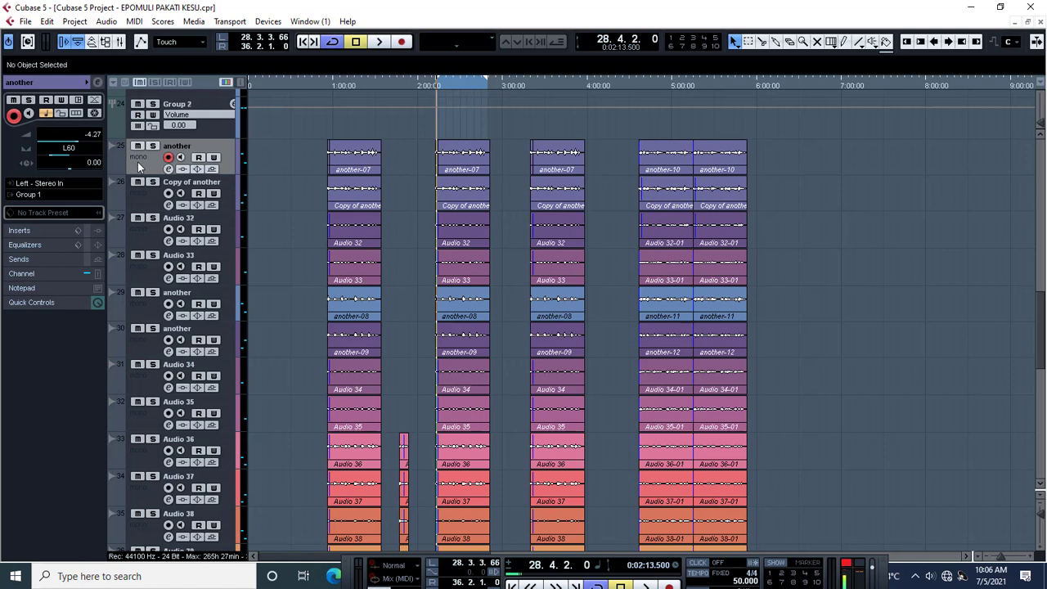
- Check the channel settings of Copy of another, Audio 32 and Audio 33, and listen to the looped section
left_click(144, 206)
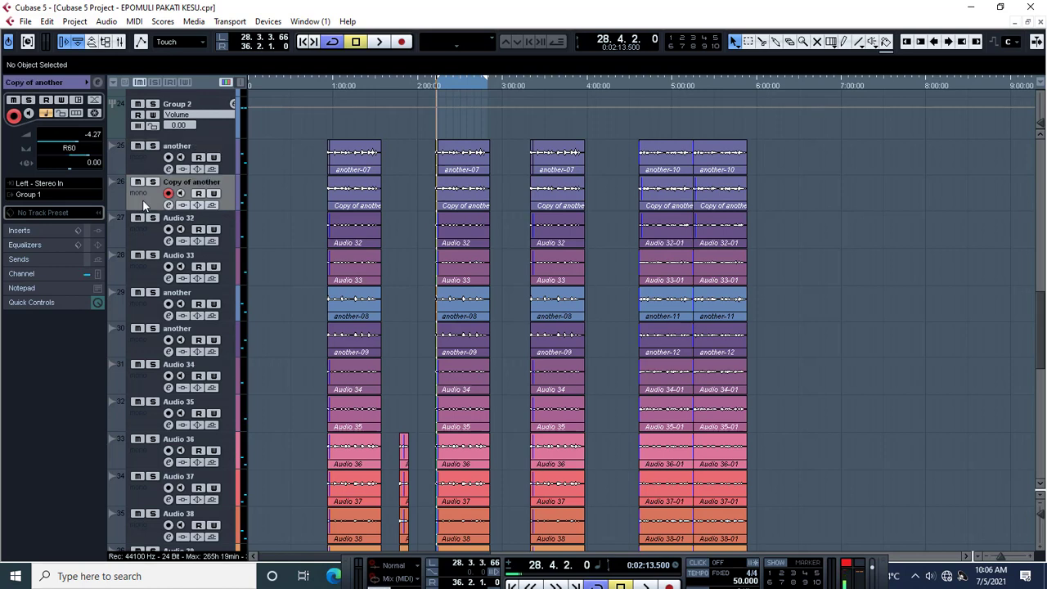
left_click(144, 234)
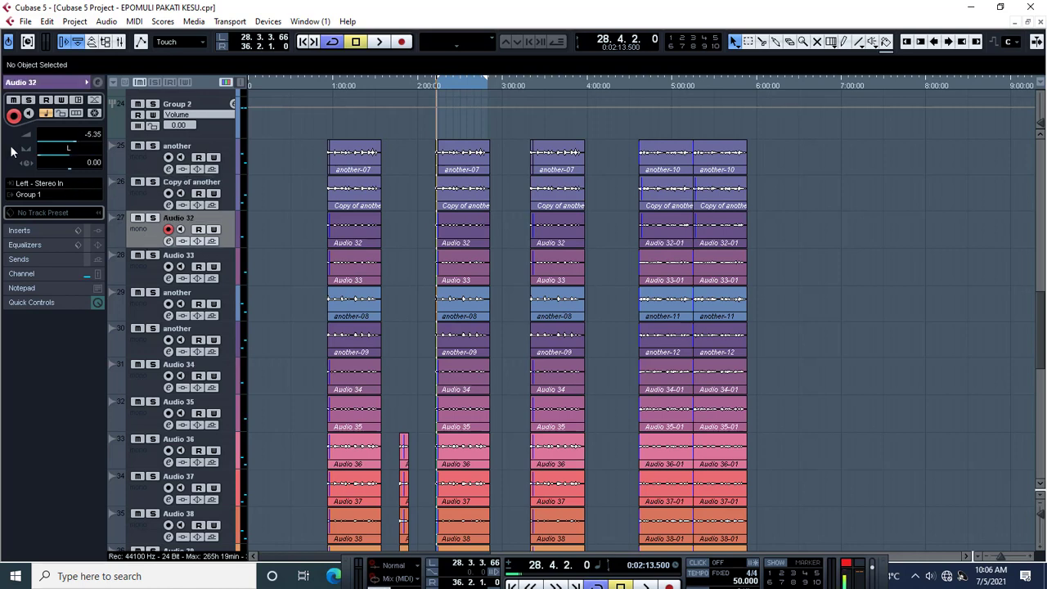
left_click(144, 271)
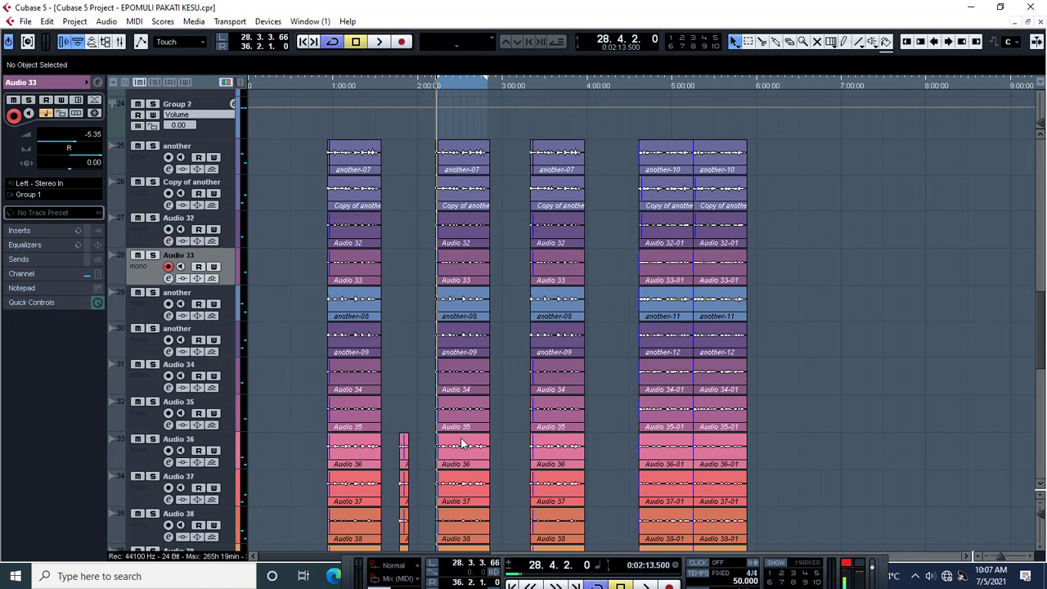
key("space")
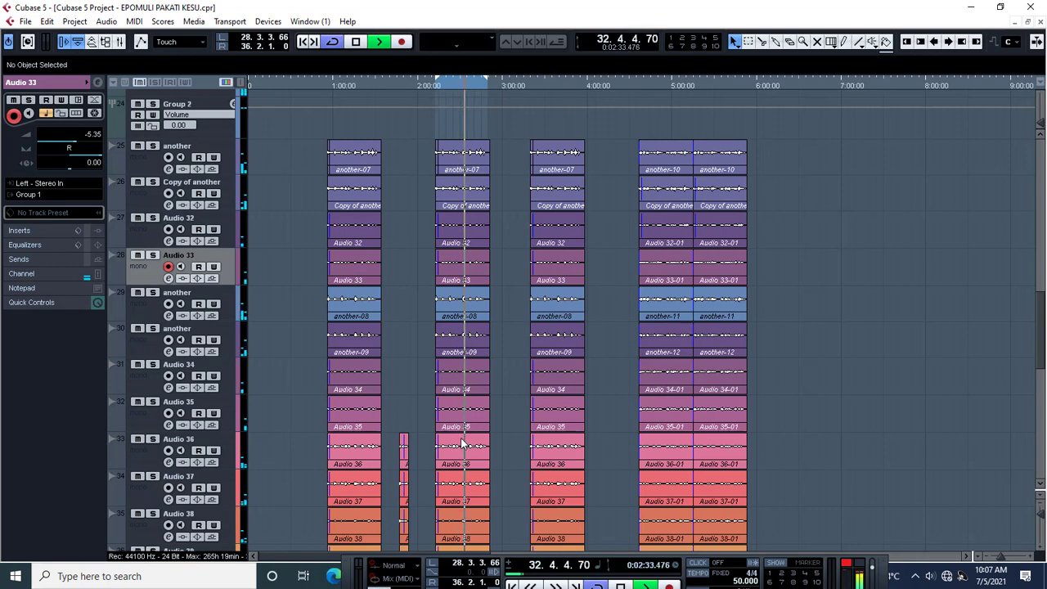
key("space")
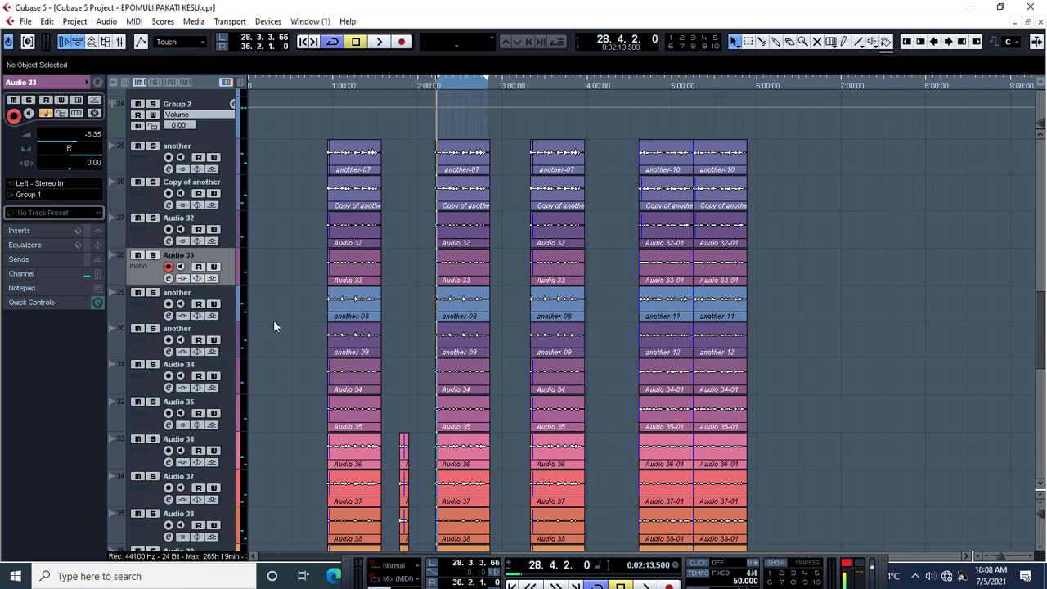
- Review the vocal track list and inspect the channels of Group 1 and track 25 (another)
scroll(295, 328, "down", 10)
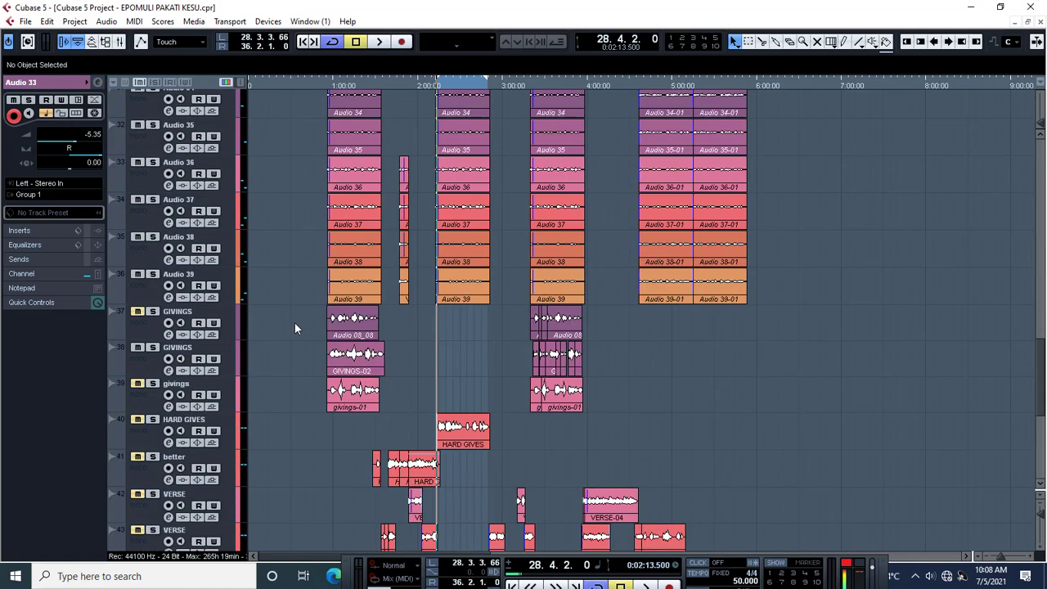
scroll(295, 328, "up", 8)
scroll(296, 328, "up", 5)
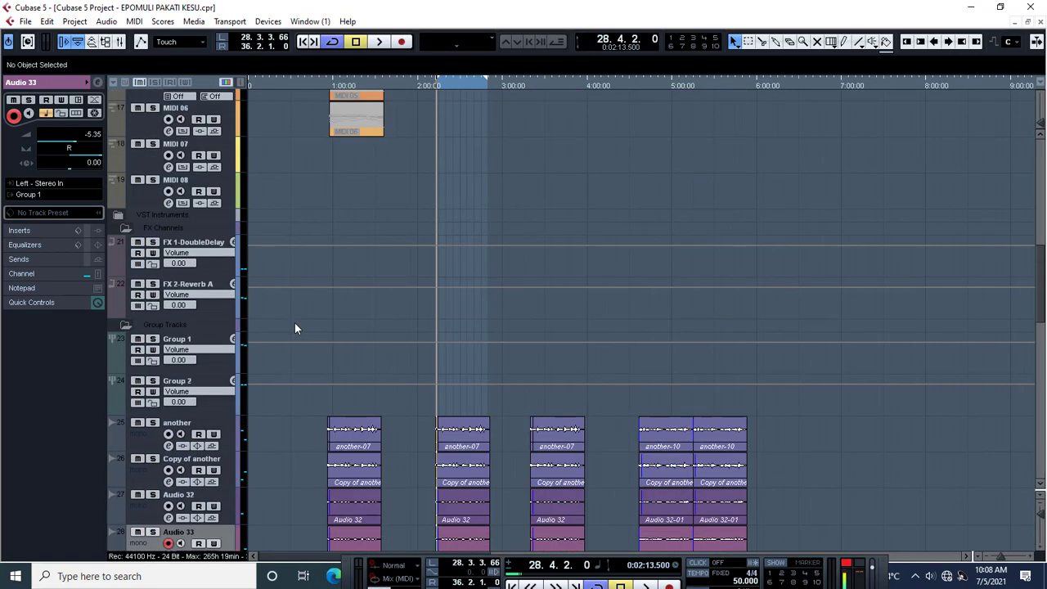
left_click(211, 342)
scroll(399, 406, "down", 3)
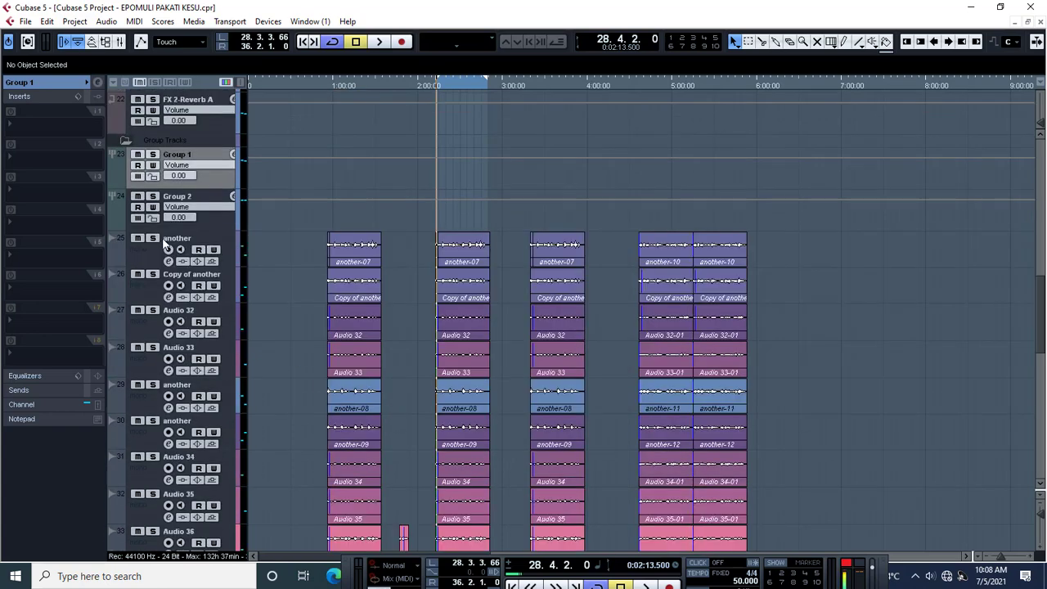
left_click(143, 266)
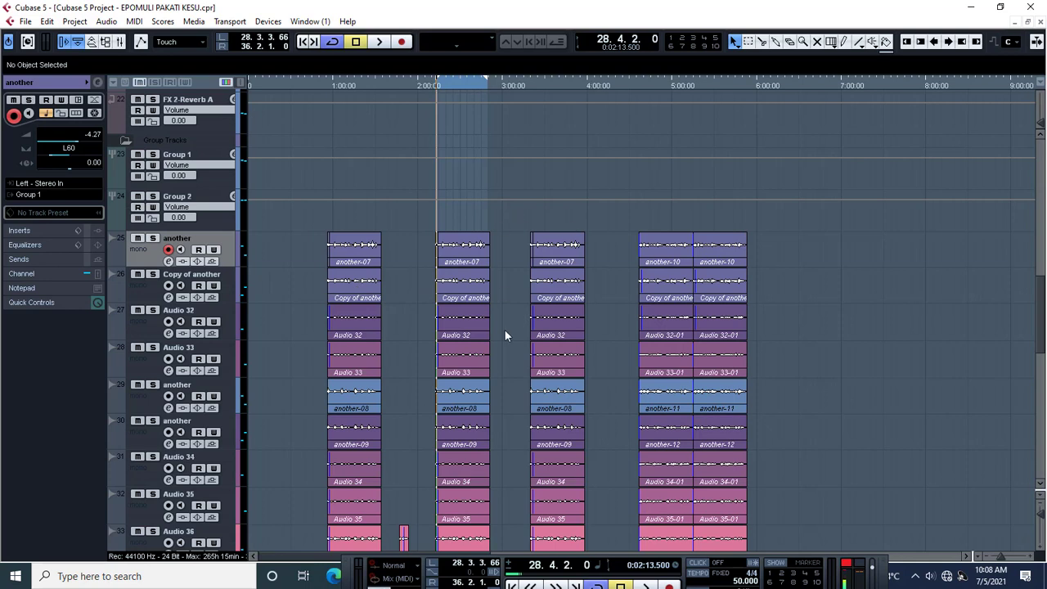
- Add the Dynamics Compressor to the first insert slot of Group 1
left_click(196, 160)
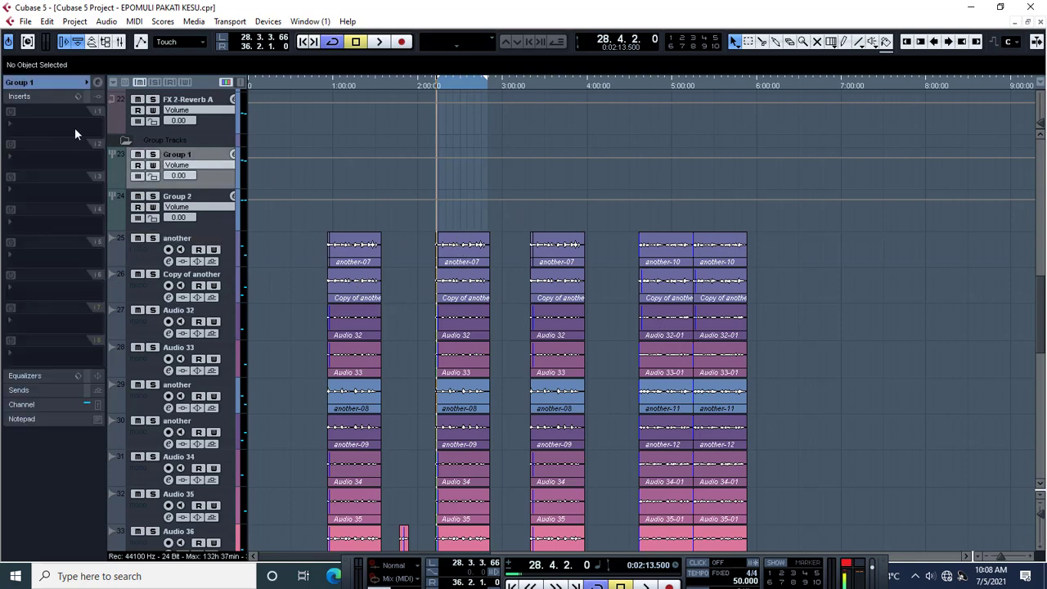
left_click(21, 131)
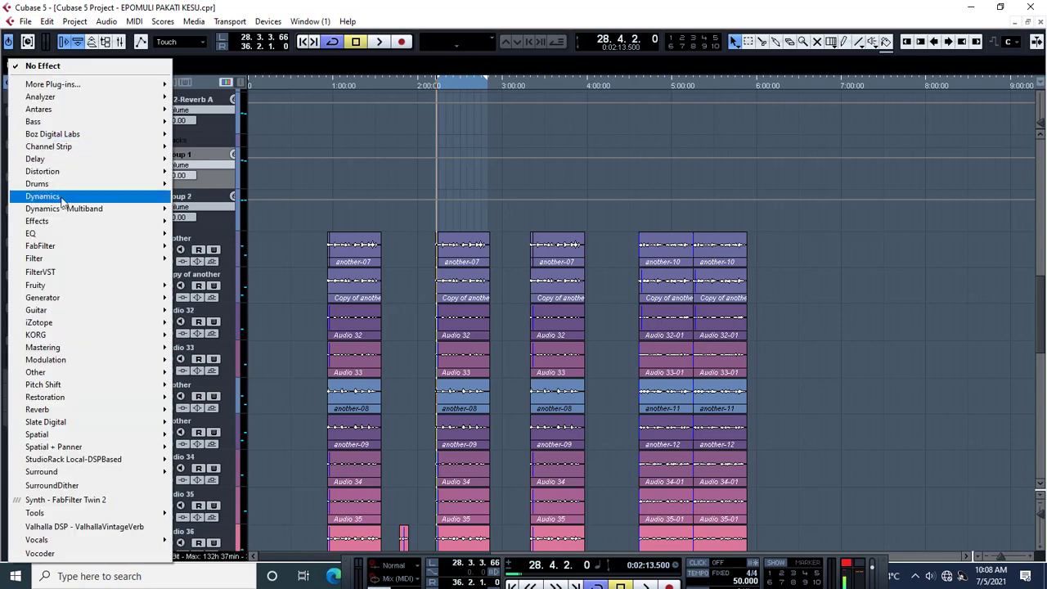
mouse_move(63, 200)
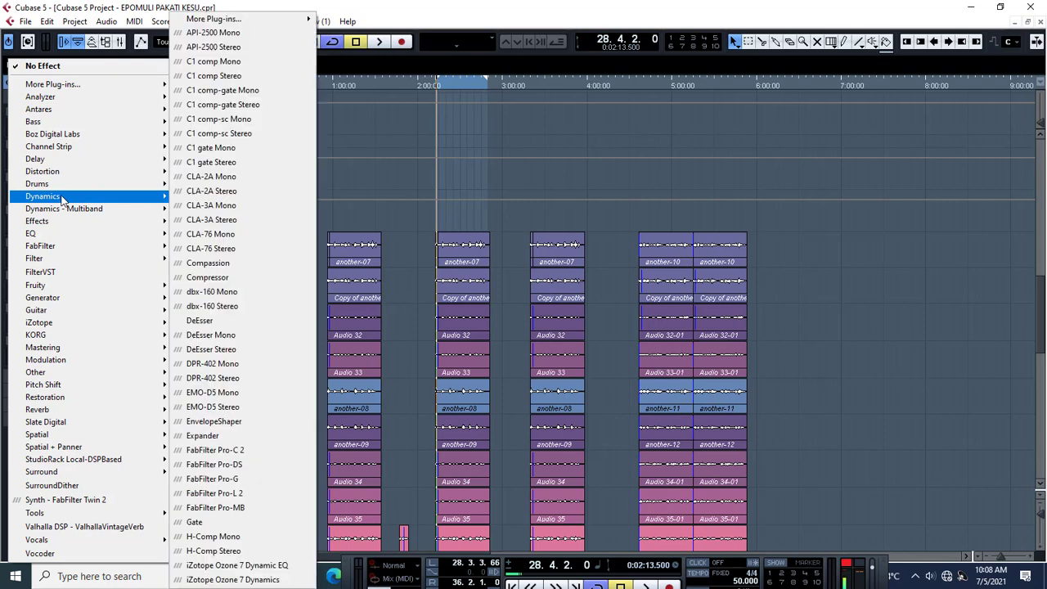
left_click(236, 278)
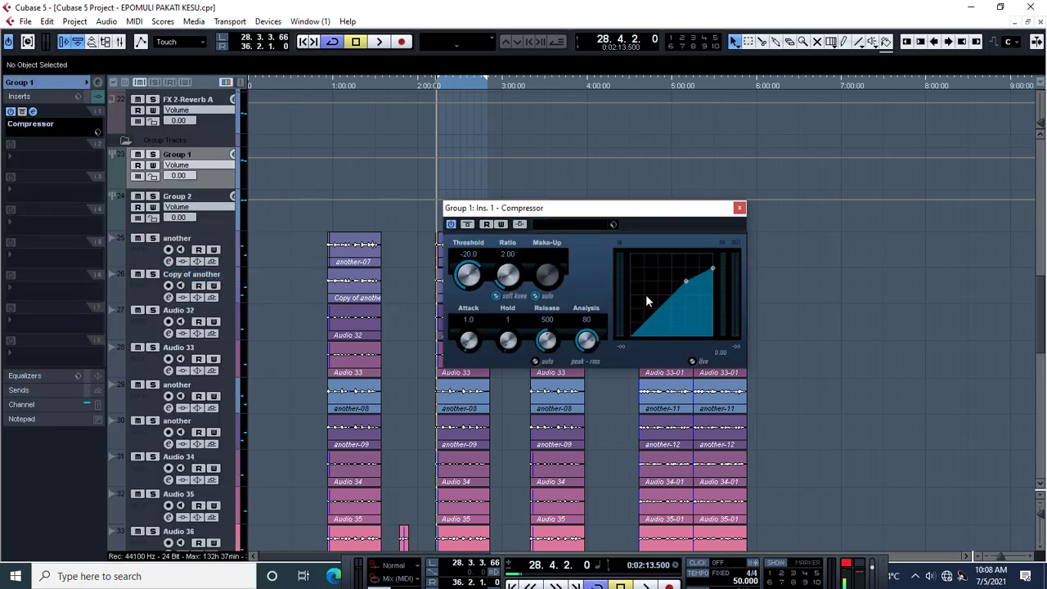
- Load the Lead Vocals In Your Face preset in Group 1's compressor and play back the looped section
left_click(572, 225)
scroll(633, 350, "down", 3)
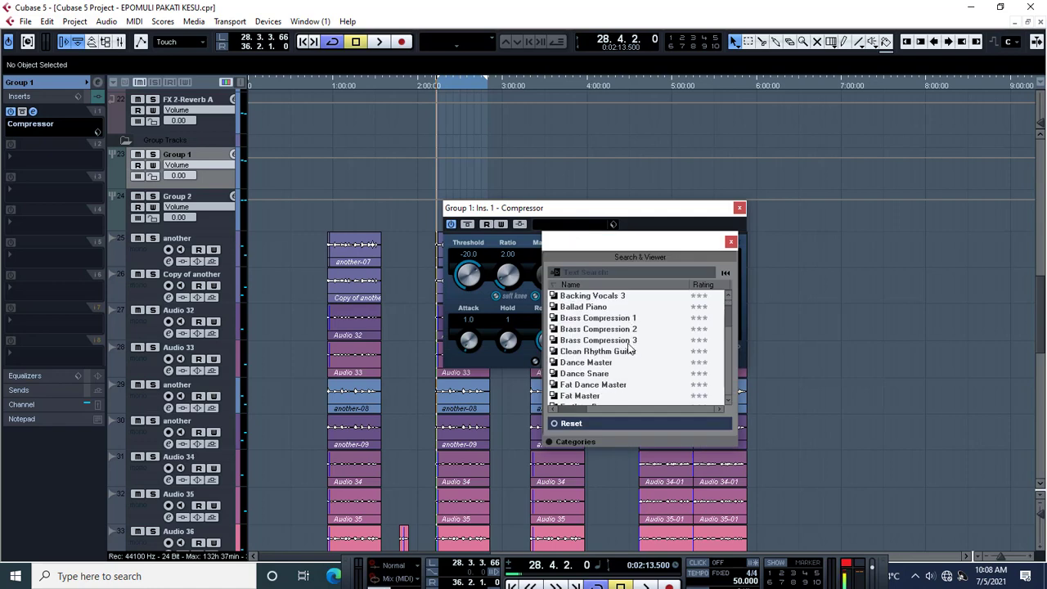
scroll(630, 352, "down", 2)
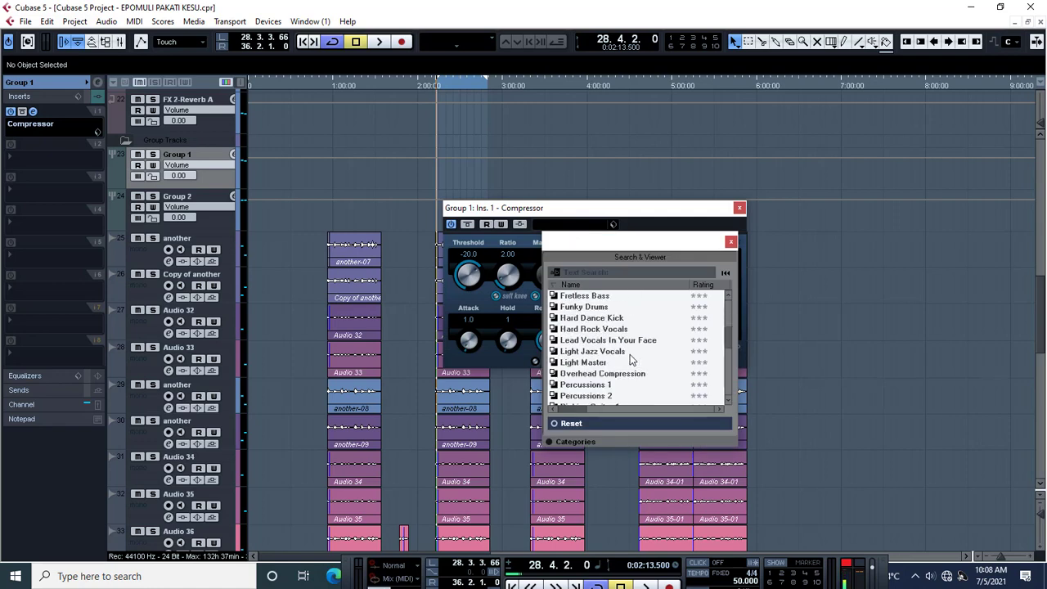
scroll(630, 354, "down", 2)
scroll(624, 359, "down", 1)
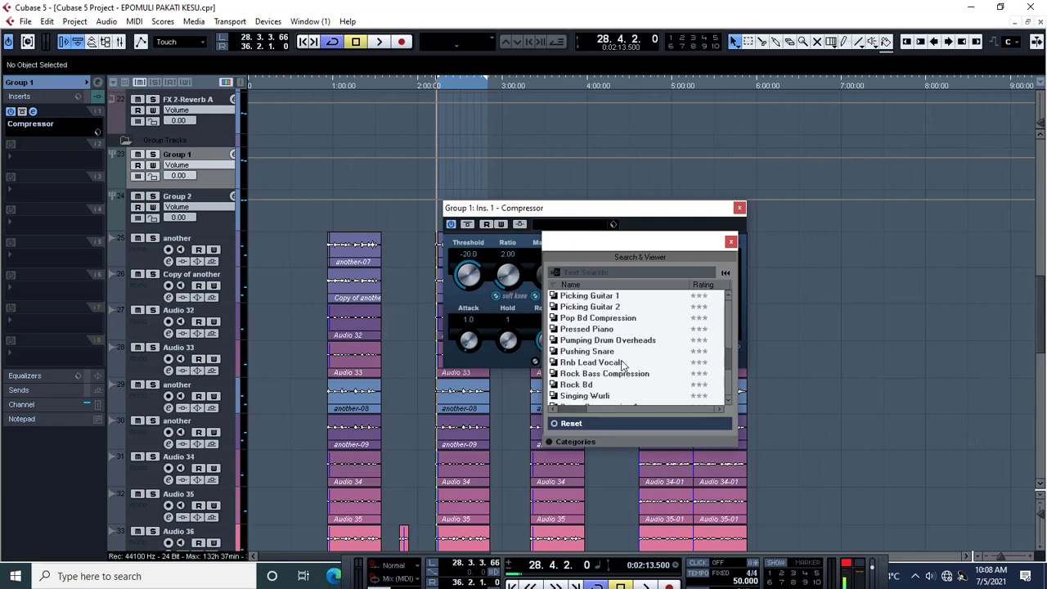
scroll(621, 387, "down", 1)
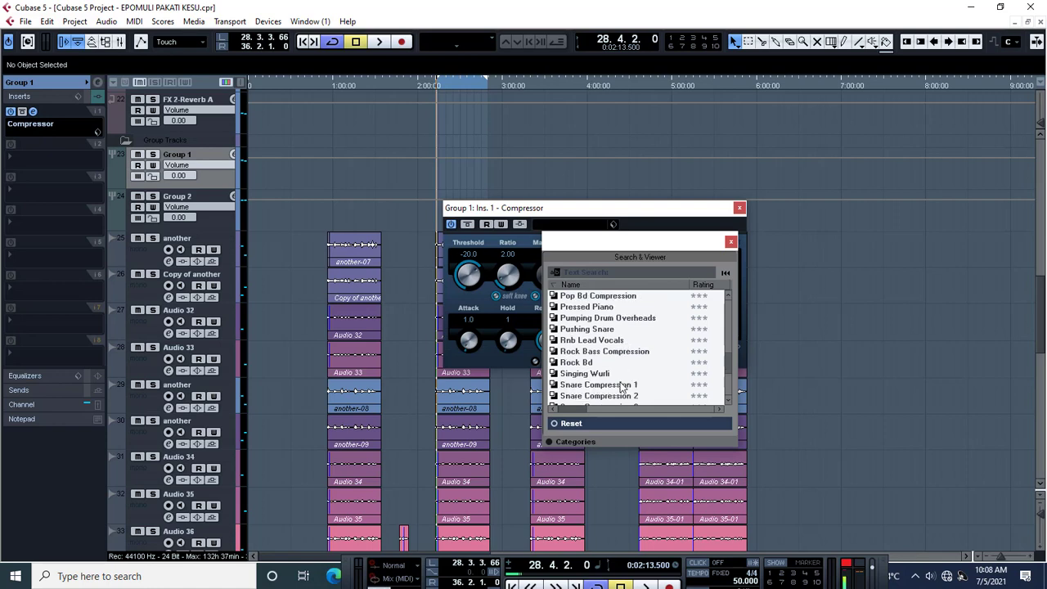
scroll(622, 387, "down", 2)
scroll(621, 387, "down", 1)
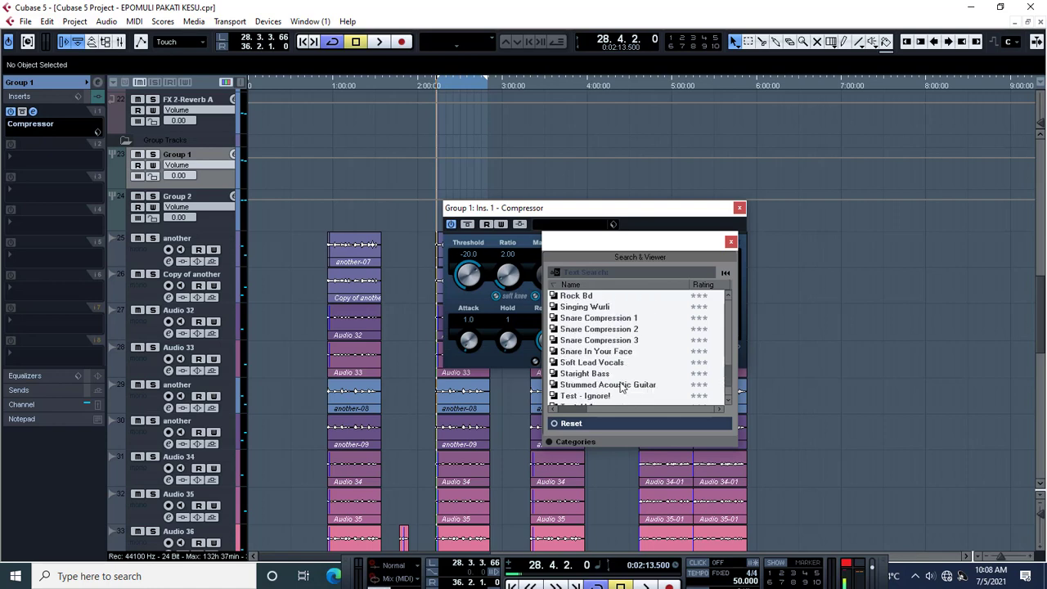
scroll(621, 387, "down", 2)
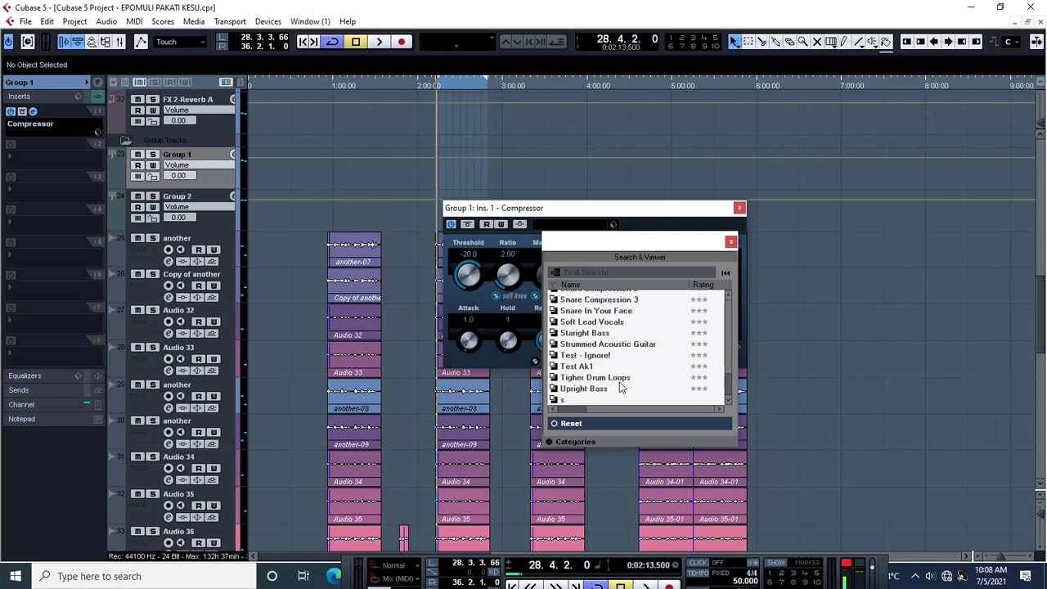
scroll(621, 387, "up", 1)
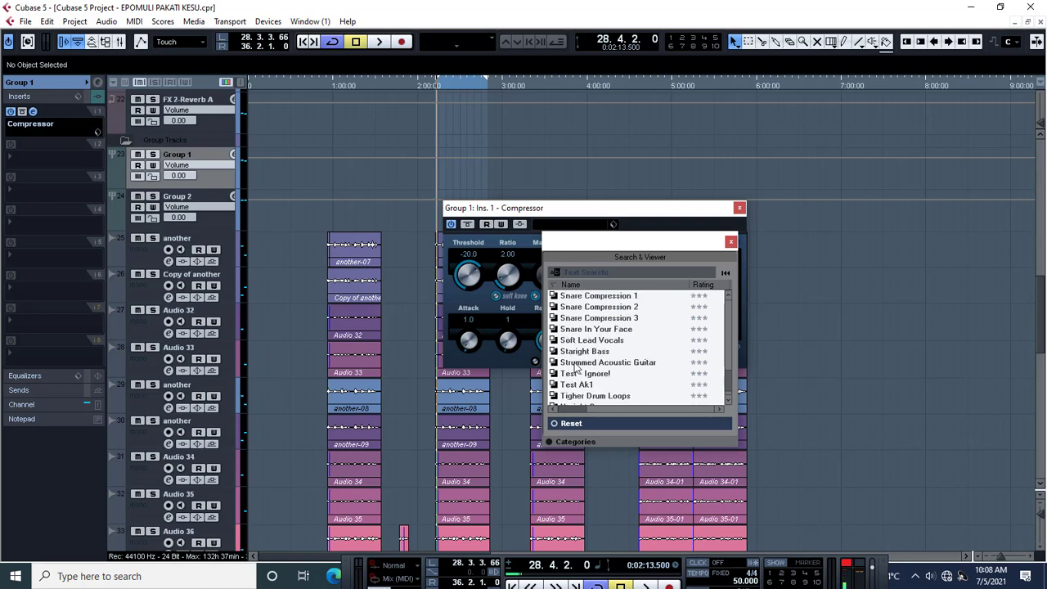
scroll(603, 352, "down", 1)
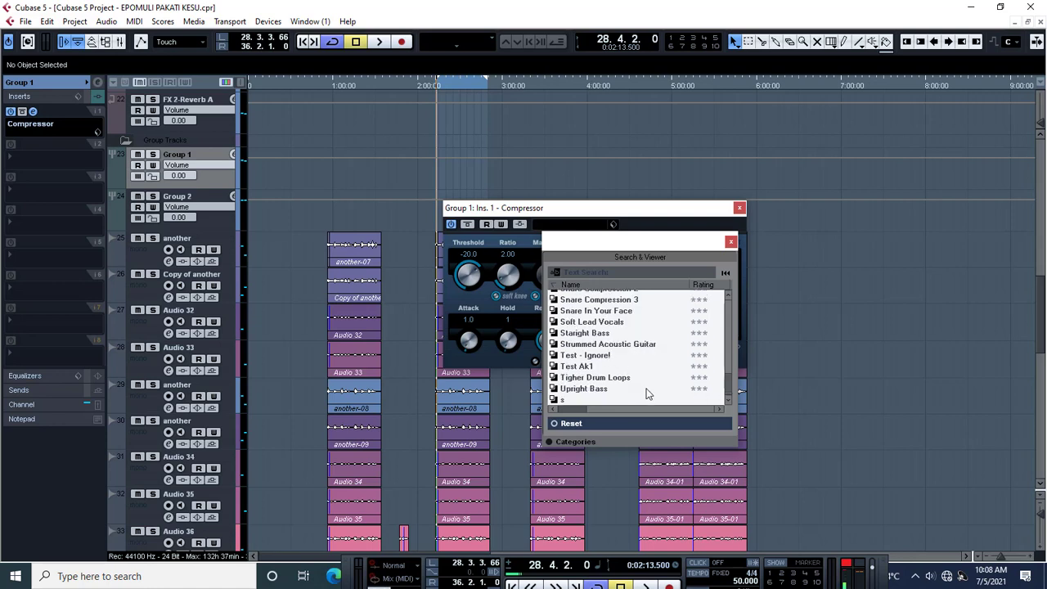
scroll(636, 384, "up", 3)
scroll(637, 384, "up", 1)
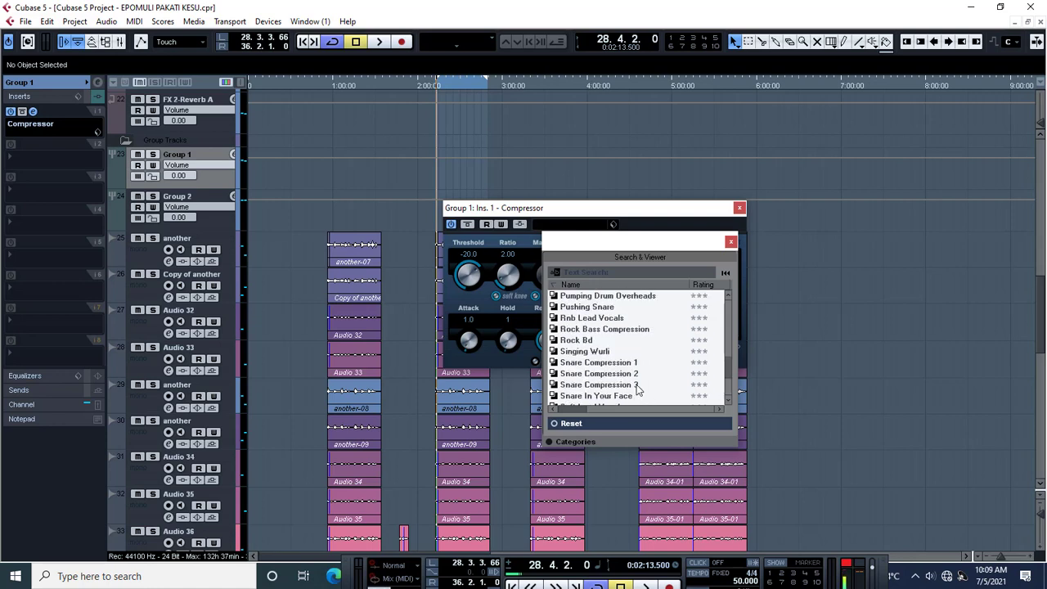
scroll(637, 390, "up", 2)
scroll(637, 390, "up", 3)
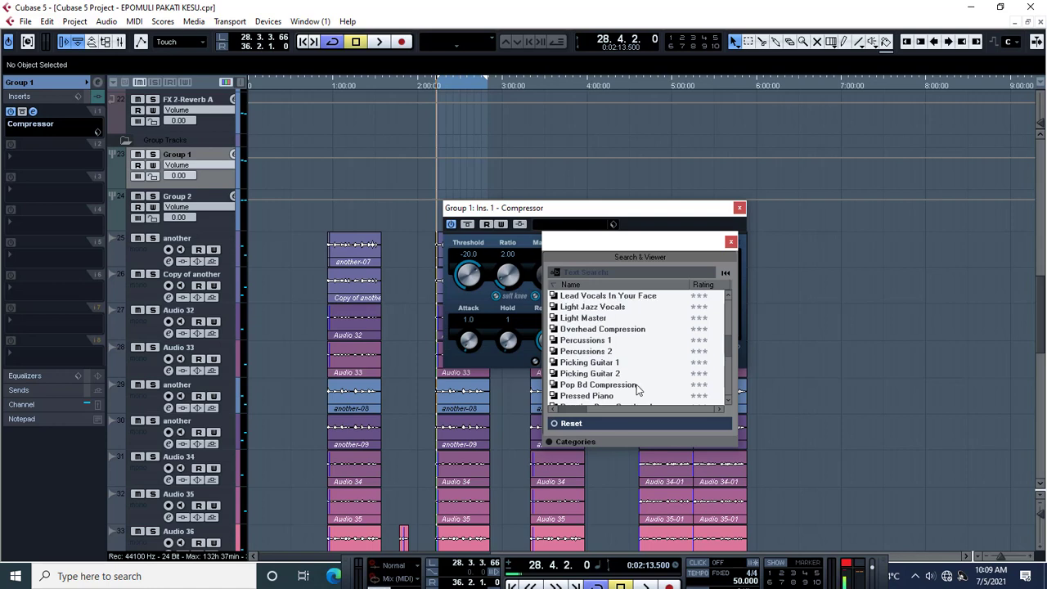
scroll(635, 383, "up", 1)
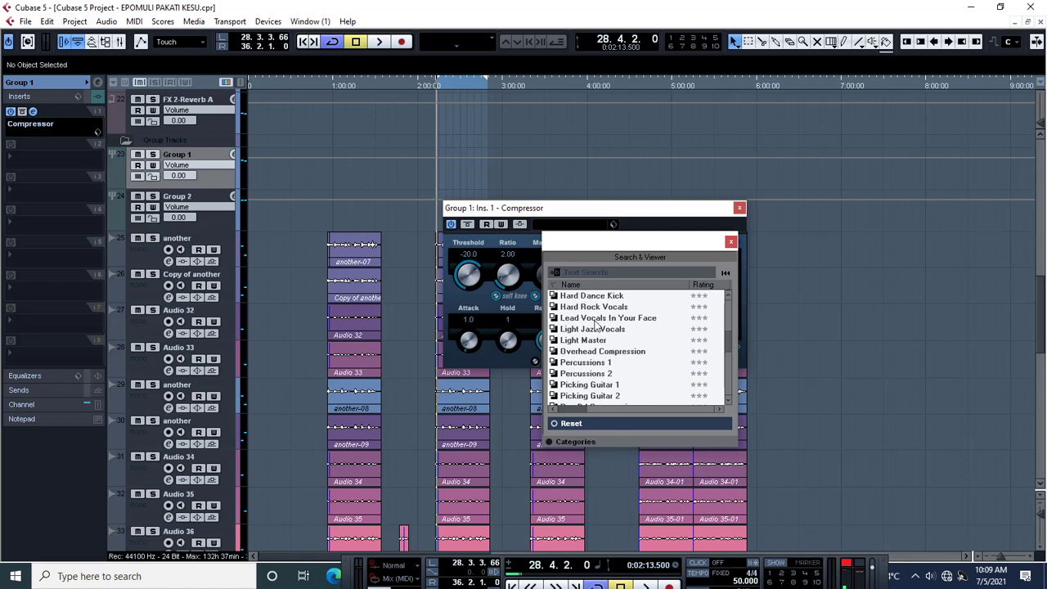
left_click(641, 319)
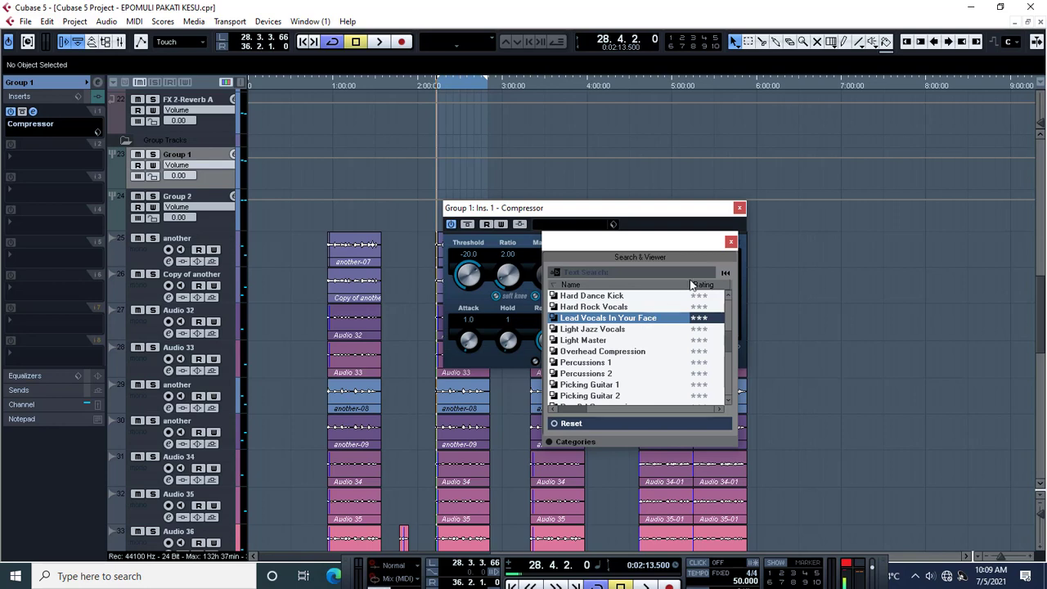
left_click(731, 242)
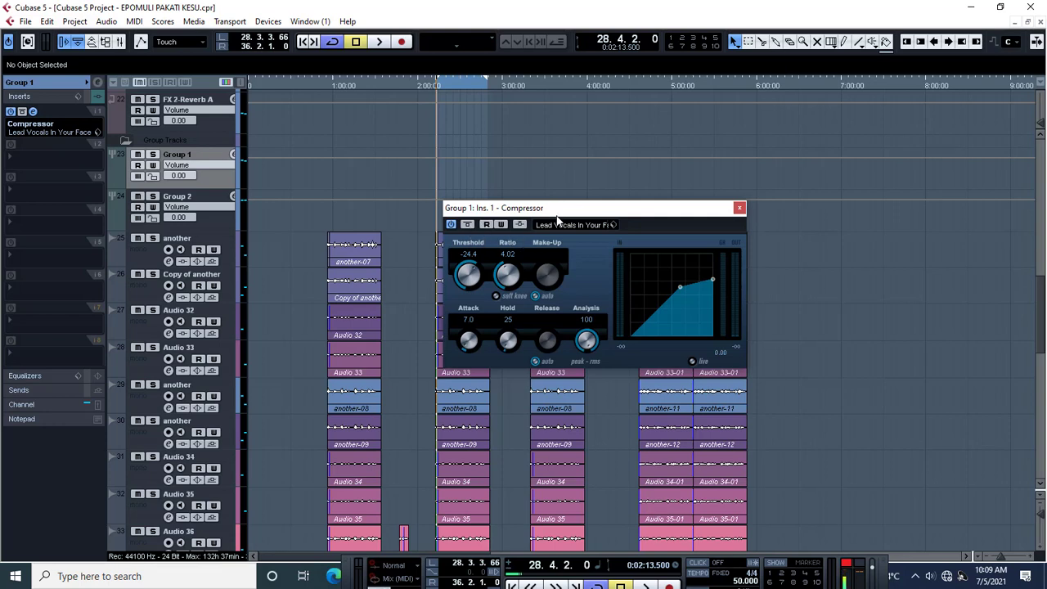
key("space")
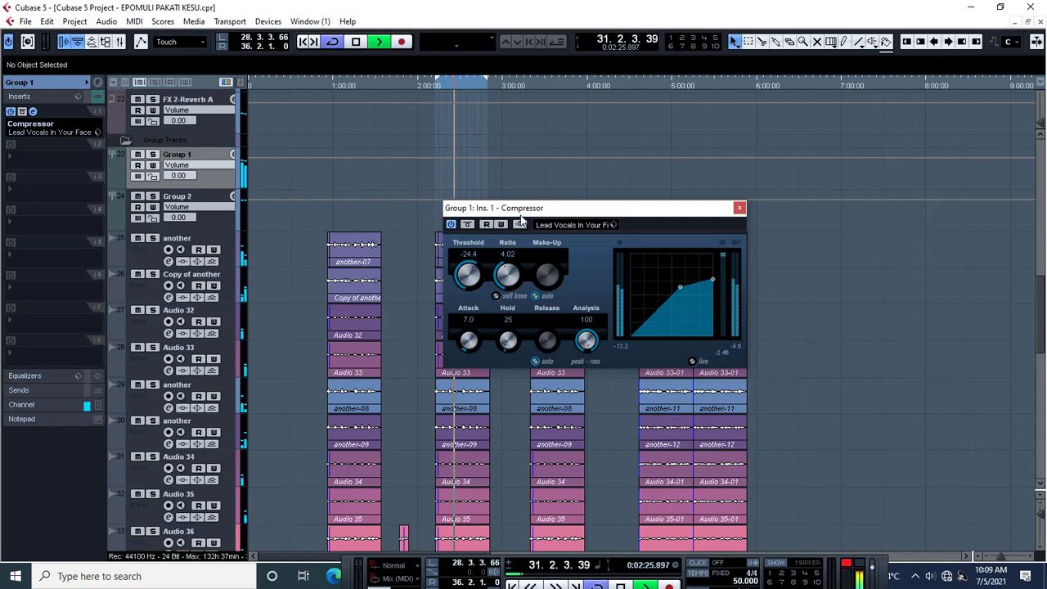
- Set the Group 1 compressor's threshold to -28.0 and hold to 1, and play the looped section
key("space")
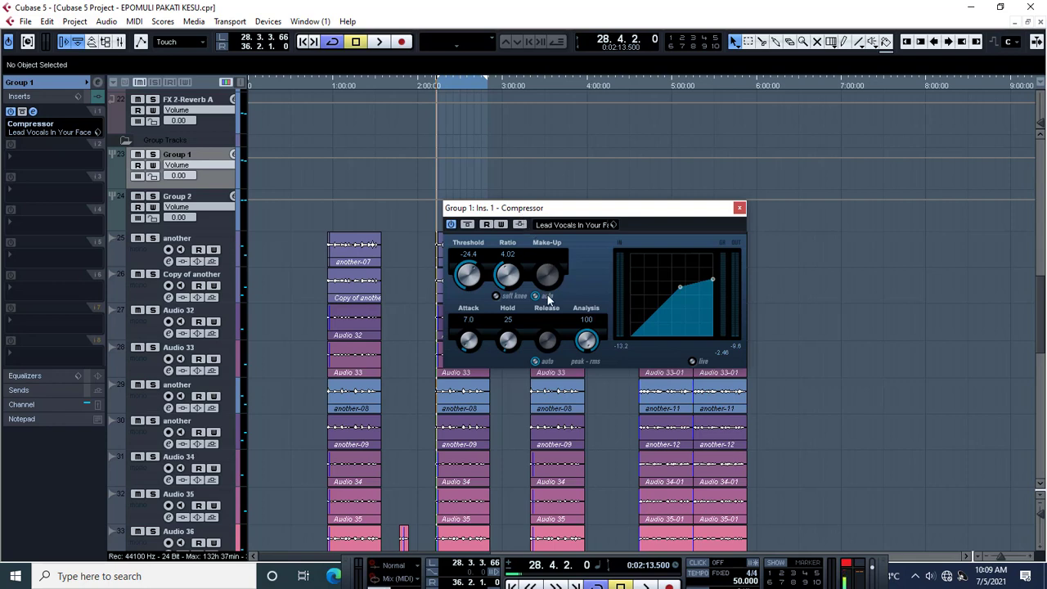
scroll(469, 278, "down", 3)
scroll(468, 280, "down", 1)
scroll(469, 280, "down", 1)
left_click_drag(515, 345, 510, 331)
left_click(509, 324)
type("1")
key("Return")
key("space")
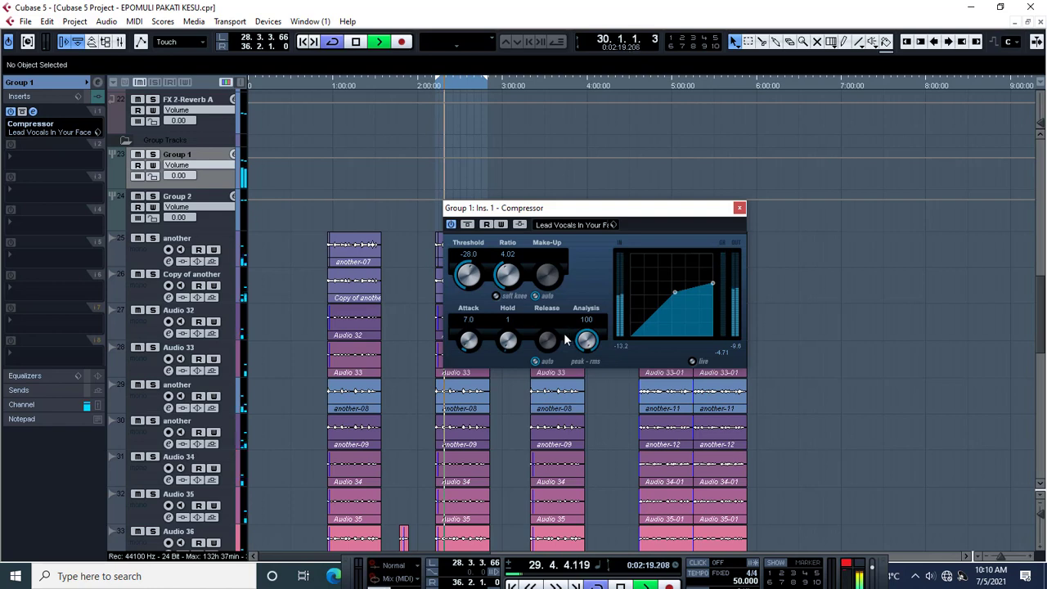
- Set the compressor's analysis to 73, switch release to manual at 358, and set manual make-up gain to 7.0
left_click_drag(594, 345, 572, 355)
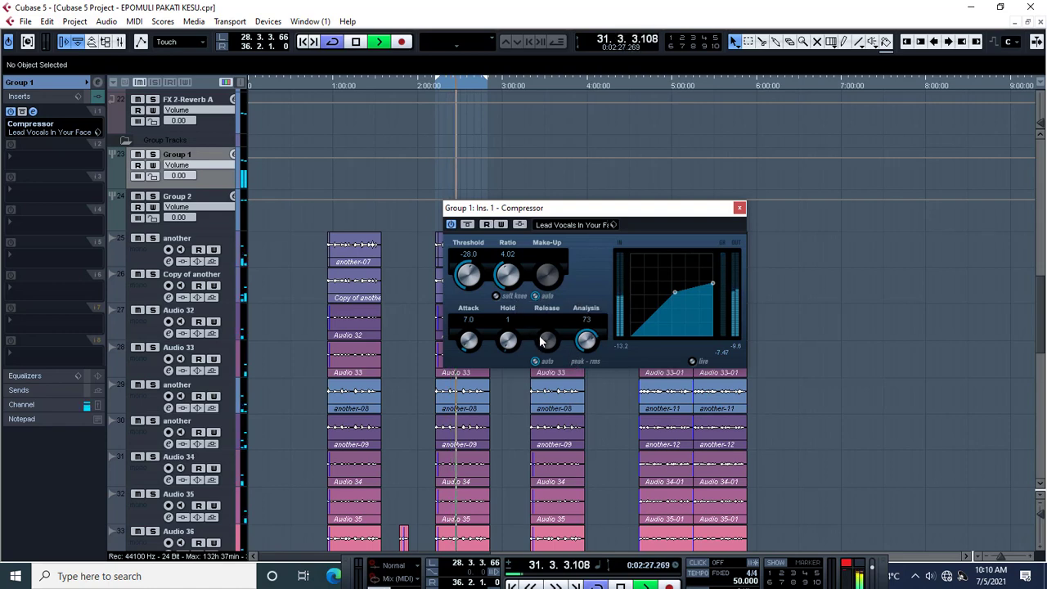
left_click(536, 361)
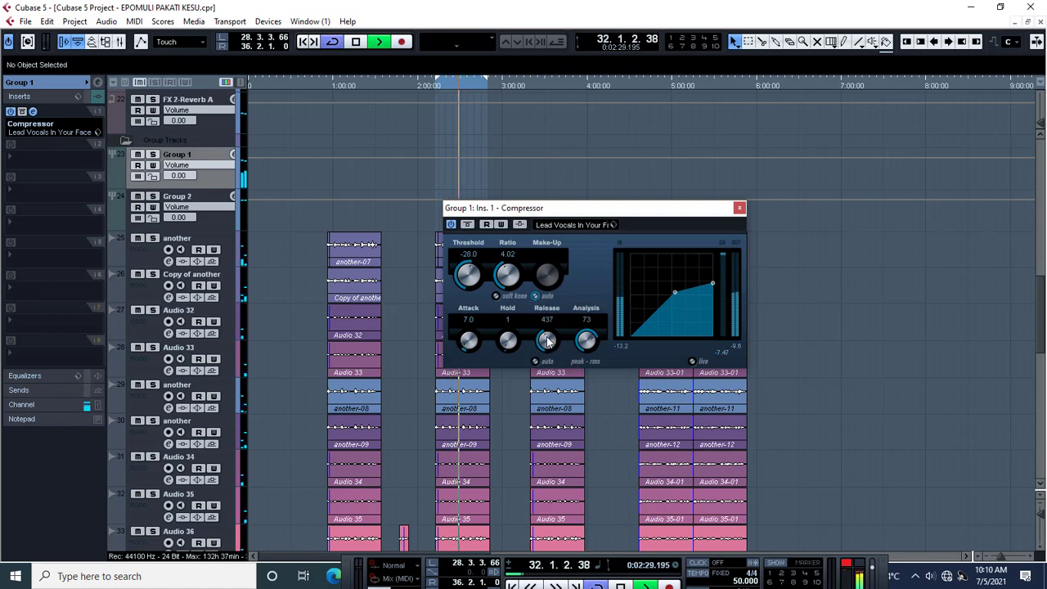
left_click_drag(547, 342, 541, 350)
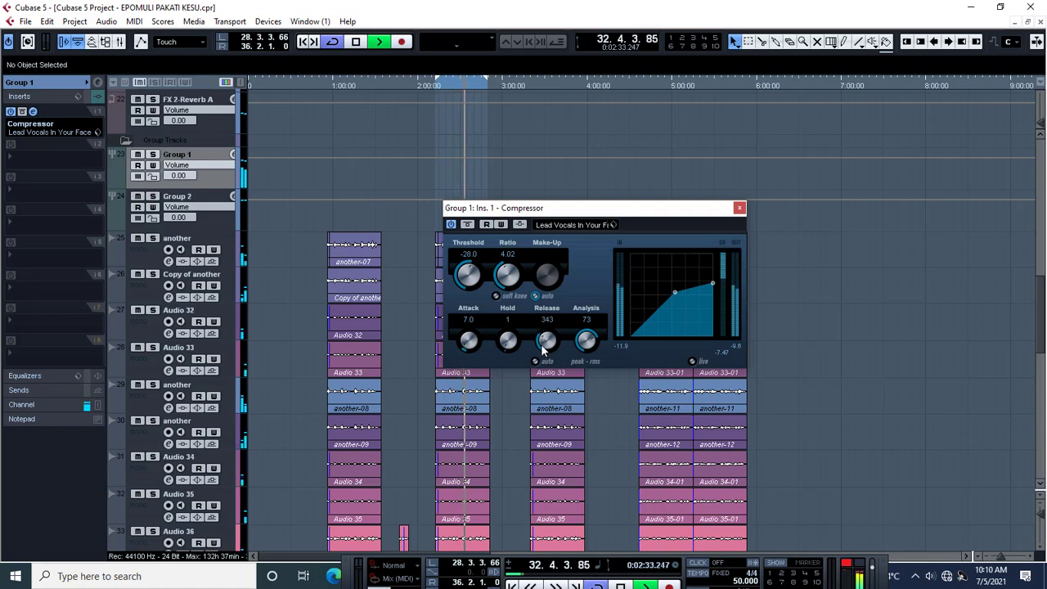
left_click_drag(542, 351, 545, 344)
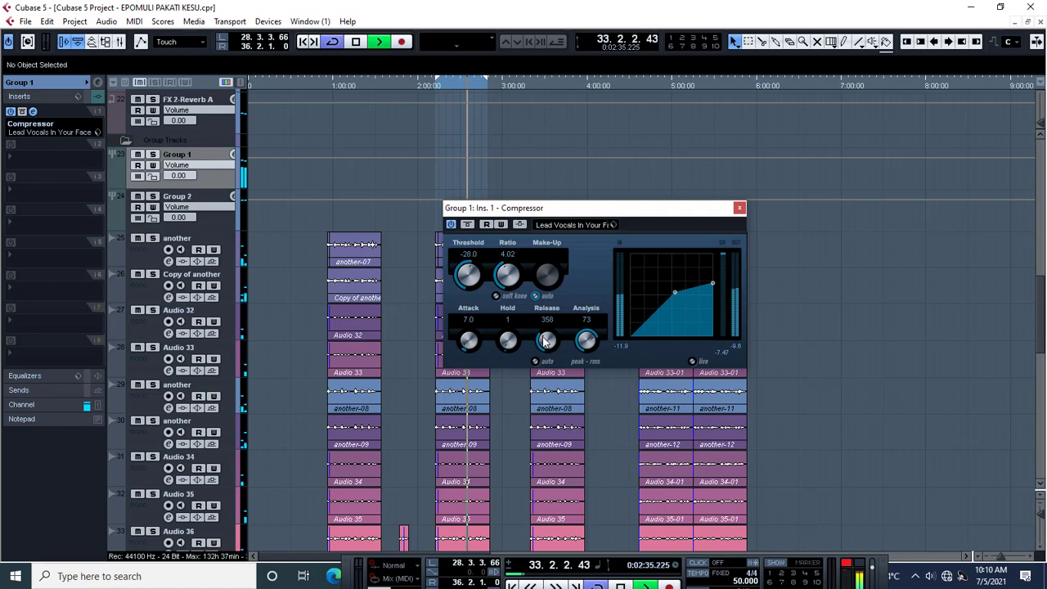
mouse_move(544, 293)
left_mouse_down()
mouse_move(540, 229)
mouse_move(563, 296)
mouse_move(550, 286)
left_mouse_up()
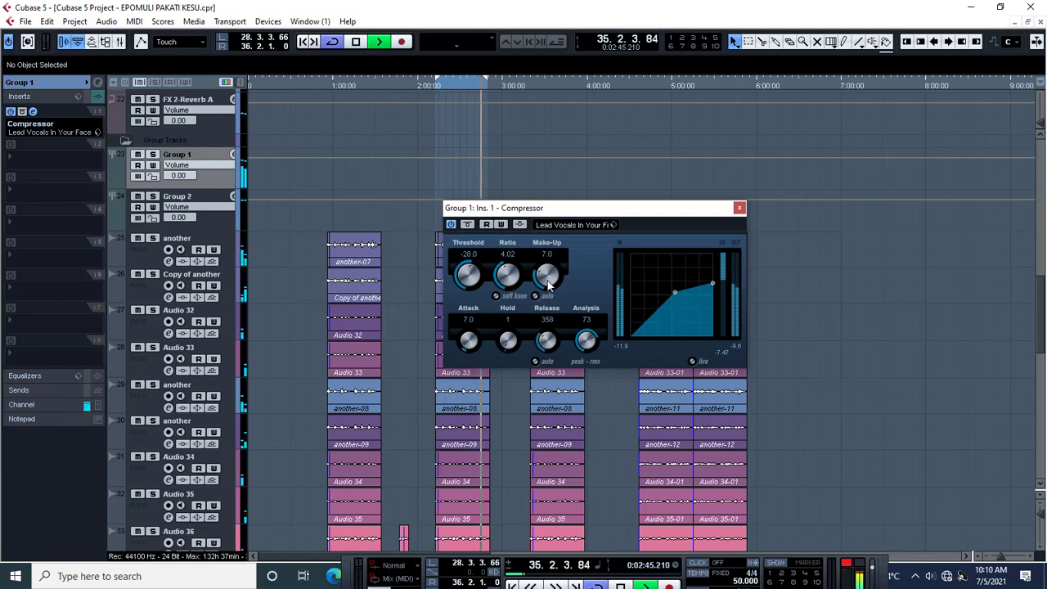
- Set the compressor's attack to 0.1, ratio to 2.58, threshold to -26.2, analysis to 34 and release to 51
mouse_move(471, 348)
left_mouse_down()
mouse_move(486, 379)
mouse_move(484, 346)
left_mouse_up()
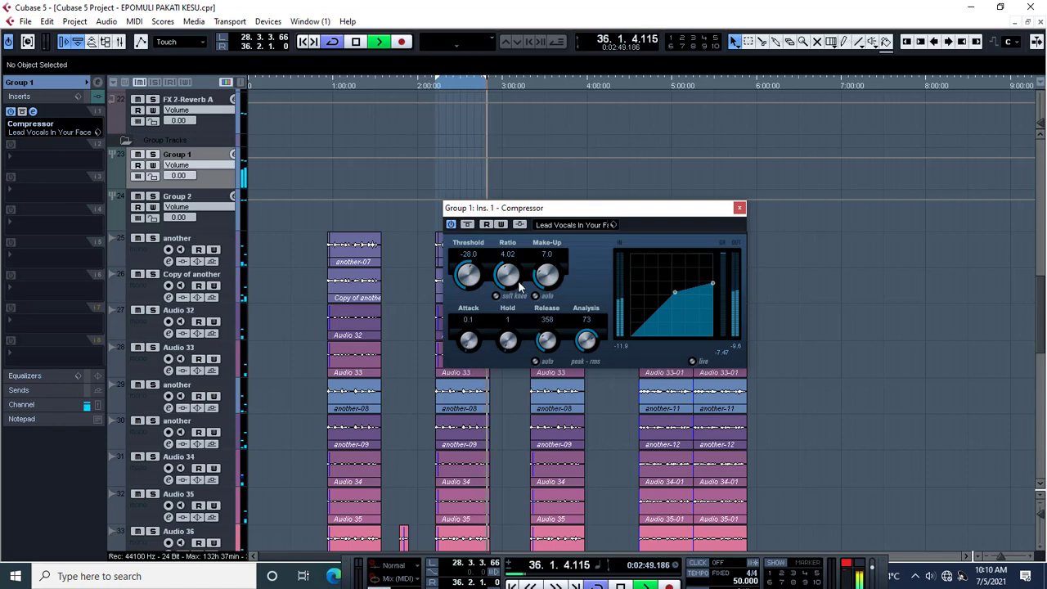
left_click_drag(502, 278, 467, 275)
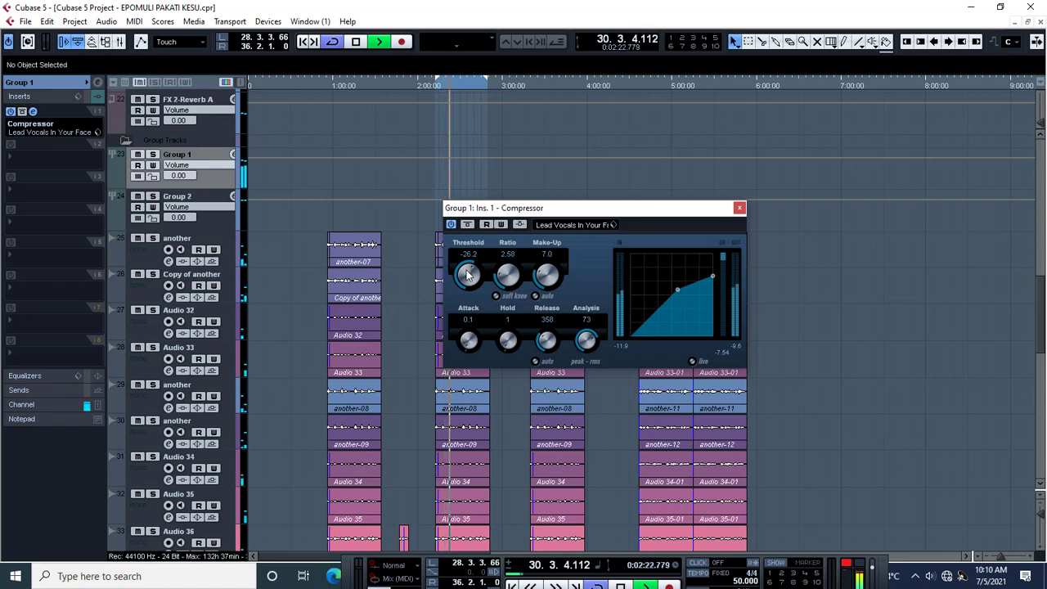
mouse_move(586, 341)
left_mouse_down()
mouse_move(568, 386)
mouse_move(582, 346)
left_mouse_up()
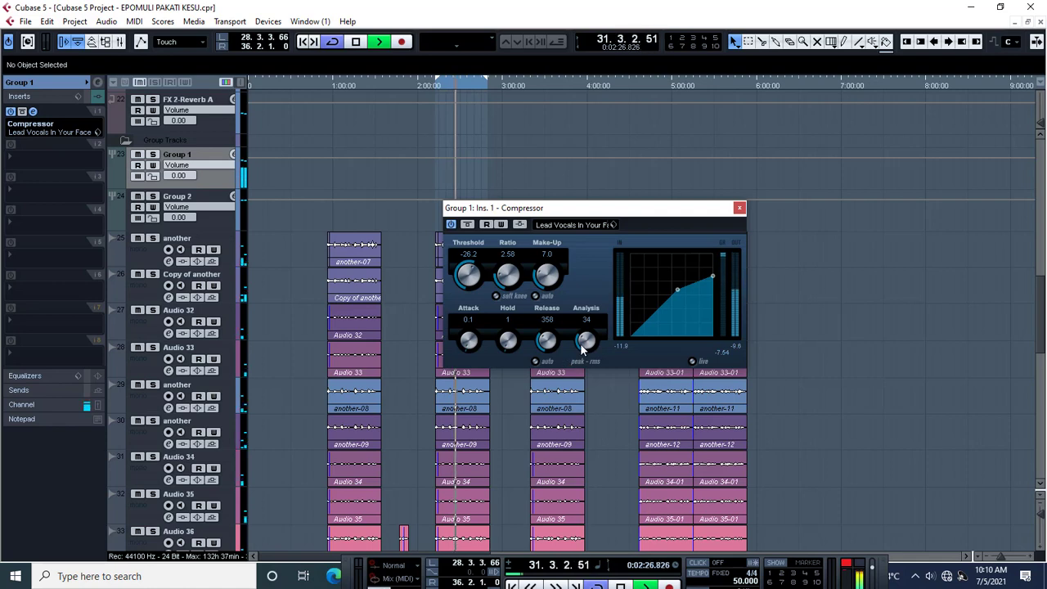
left_click_drag(548, 343, 544, 378)
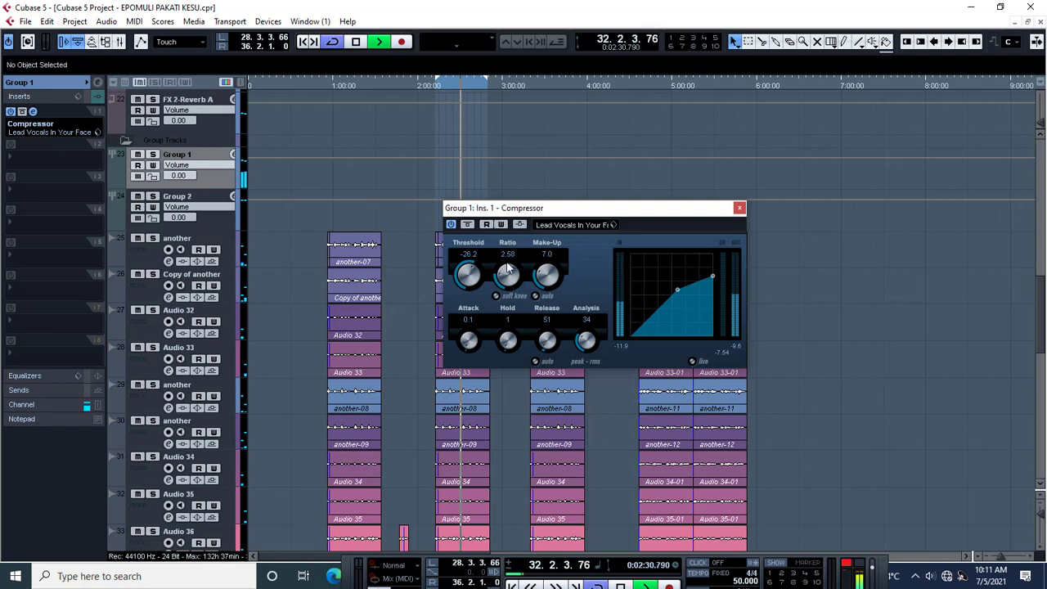
- Refine the compressor to hold 0, release 333 and threshold -23.2 while listening to the loop, and stop playback
key("space")
key("space")
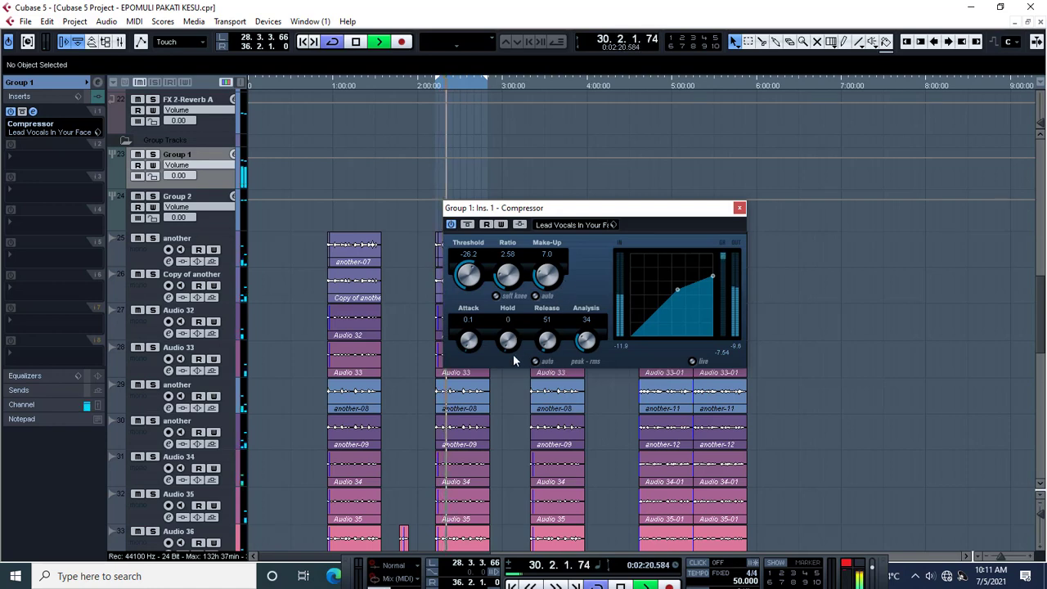
left_click(536, 361)
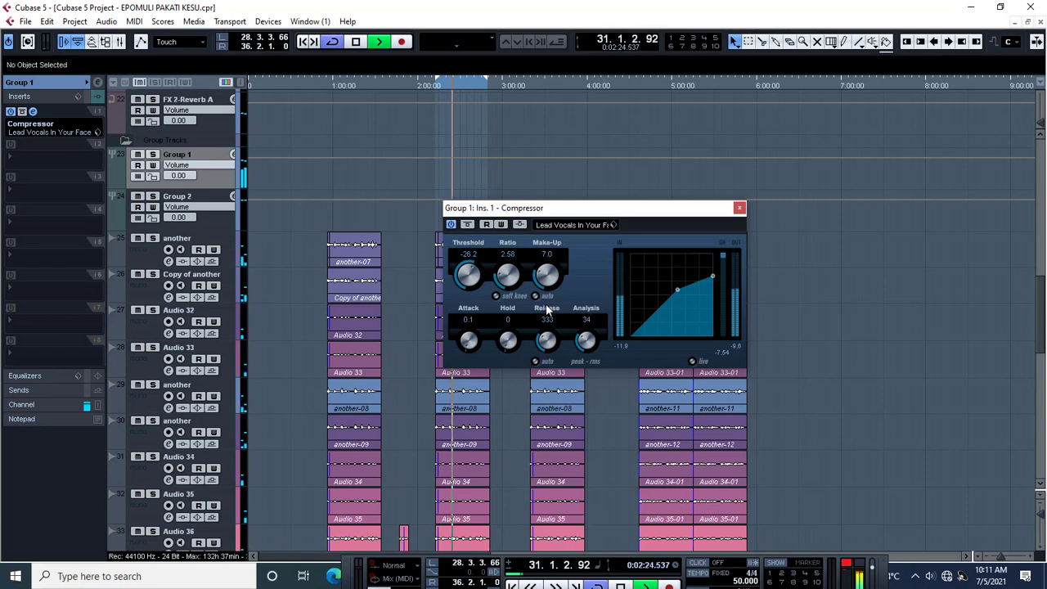
left_click_drag(468, 274, 462, 280)
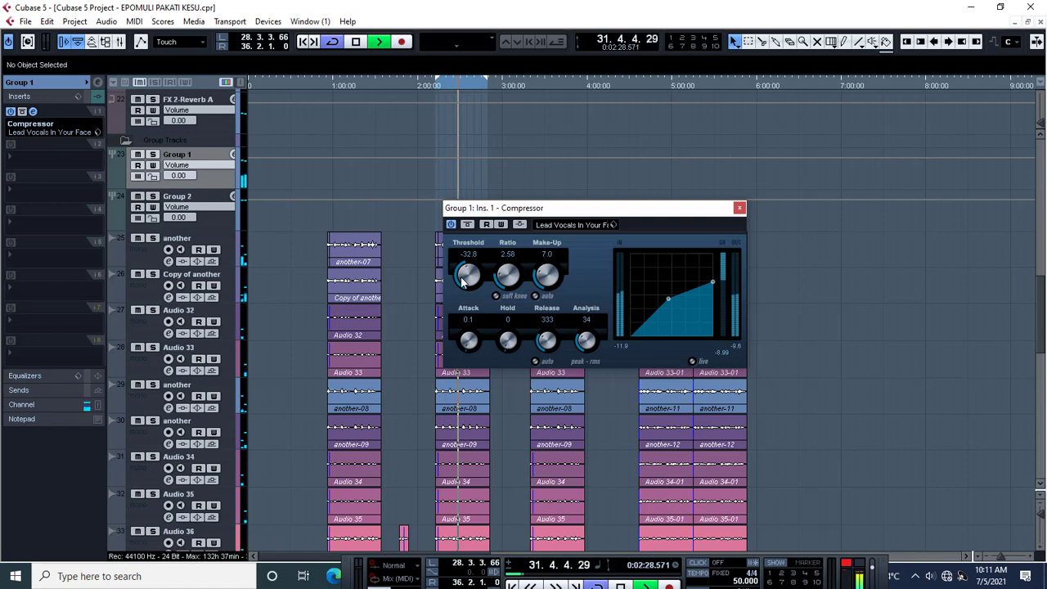
left_click_drag(461, 277, 463, 262)
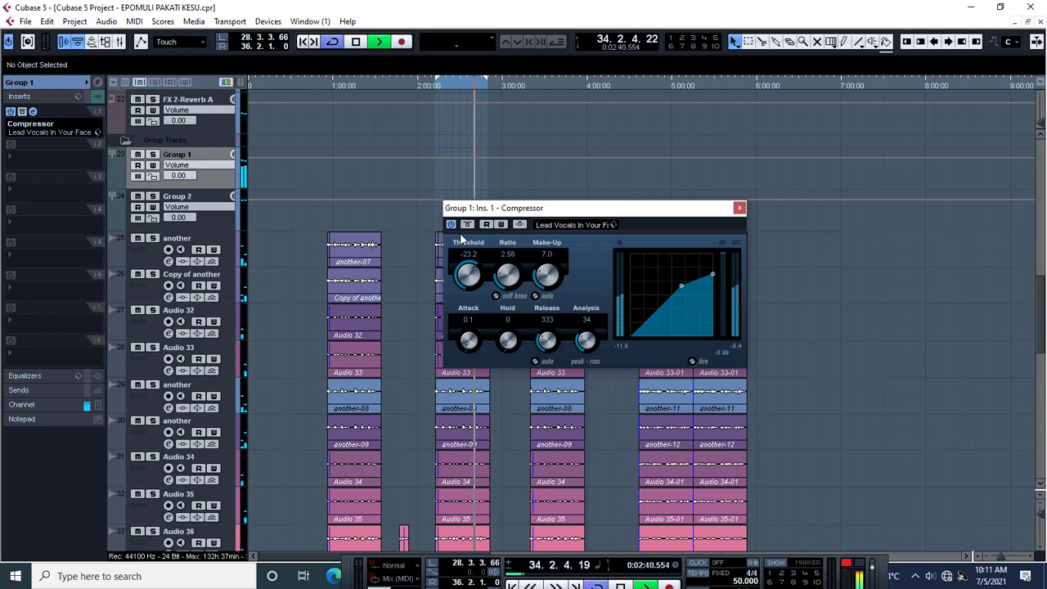
key("space")
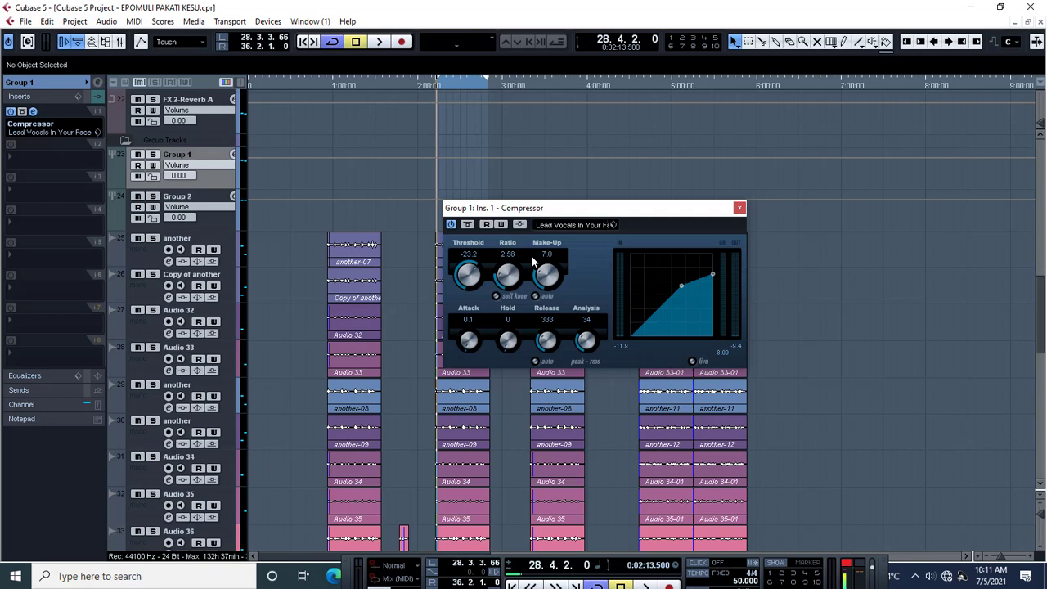
- Toggle the compressor's automatic make-up gain on and off, and close the plug-in window
left_click(535, 296)
left_click(538, 296)
left_click(739, 209)
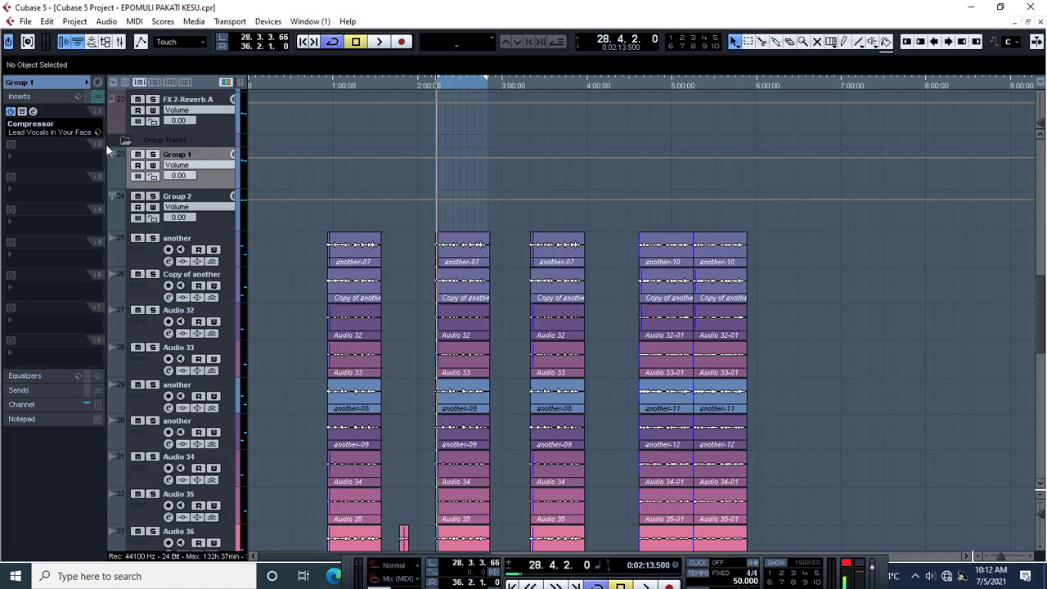
- Open Group 1's channel settings and cut the lows during playback: EQ band 1 -18.4 at 99 Hz, band 2 -7.6 at 155 Hz
left_click(98, 85)
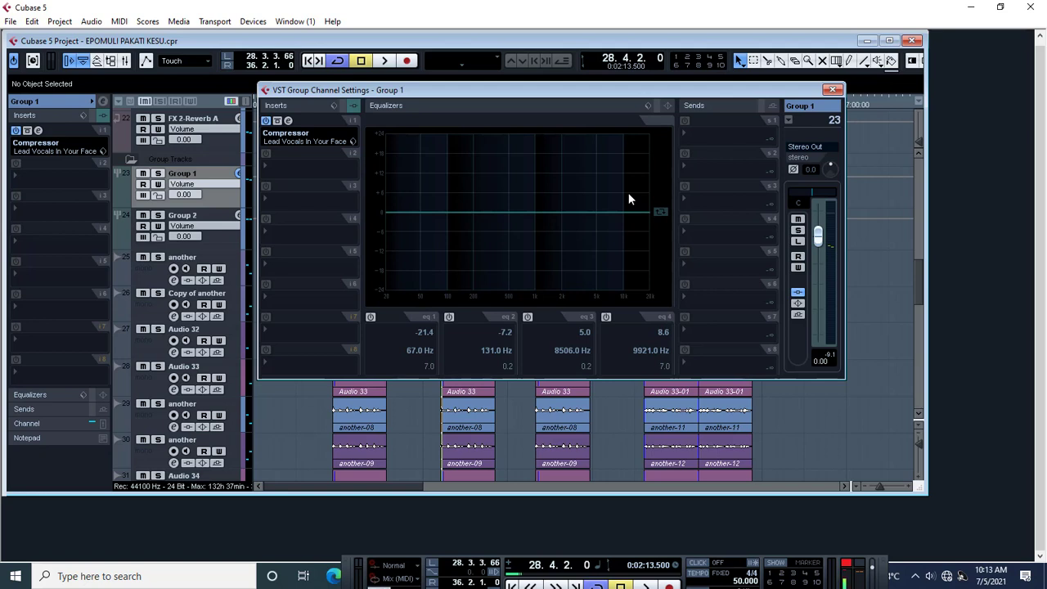
key("space")
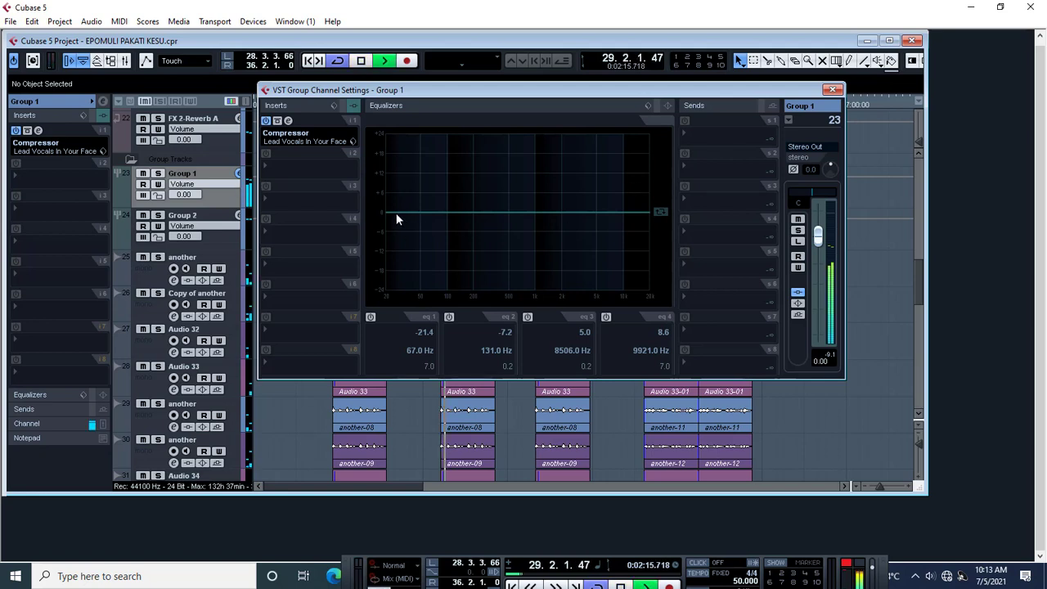
left_click_drag(396, 213, 443, 278)
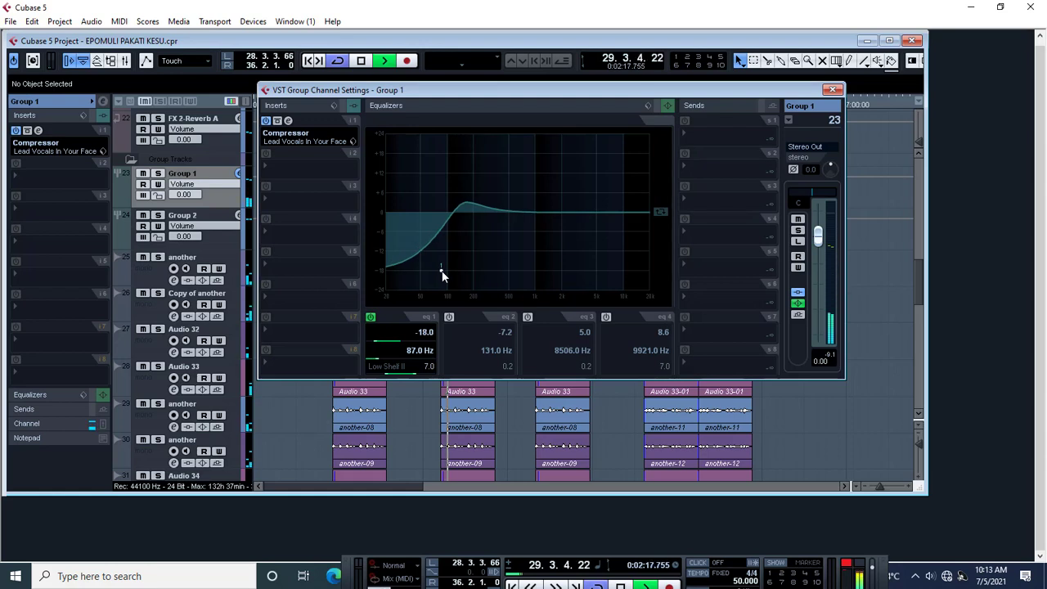
left_click_drag(466, 209, 451, 273)
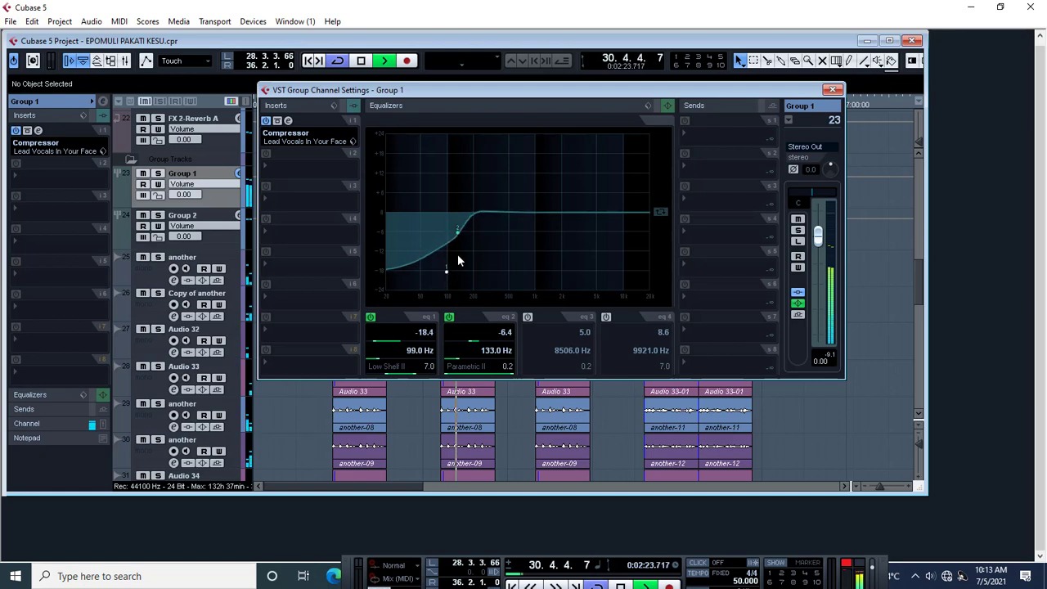
left_click_drag(457, 232, 464, 236)
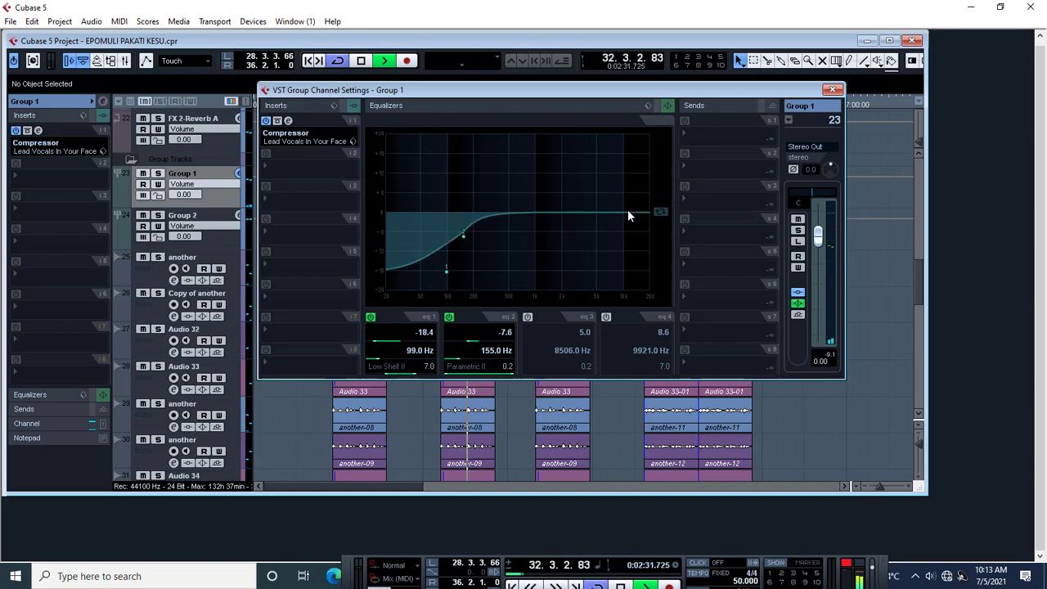
- Boost Group 1's highs with EQ band 3 at 4.6, 7418 Hz and band 4 at 9.6, 9921 Hz; adjust band 1 to -19.2, 94 Hz
left_click_drag(627, 214, 610, 197)
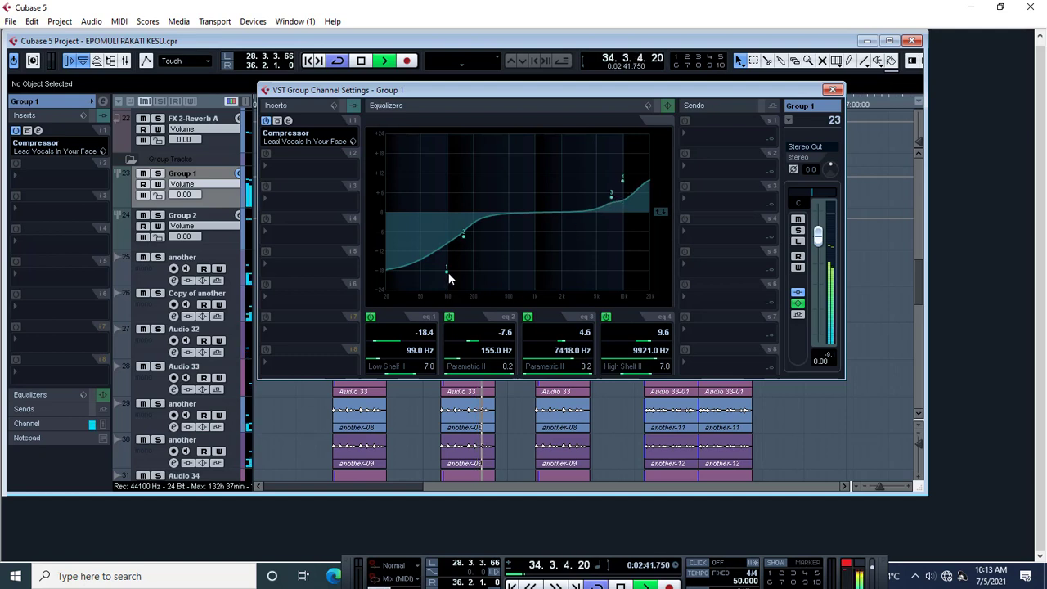
left_click_drag(449, 273, 446, 279)
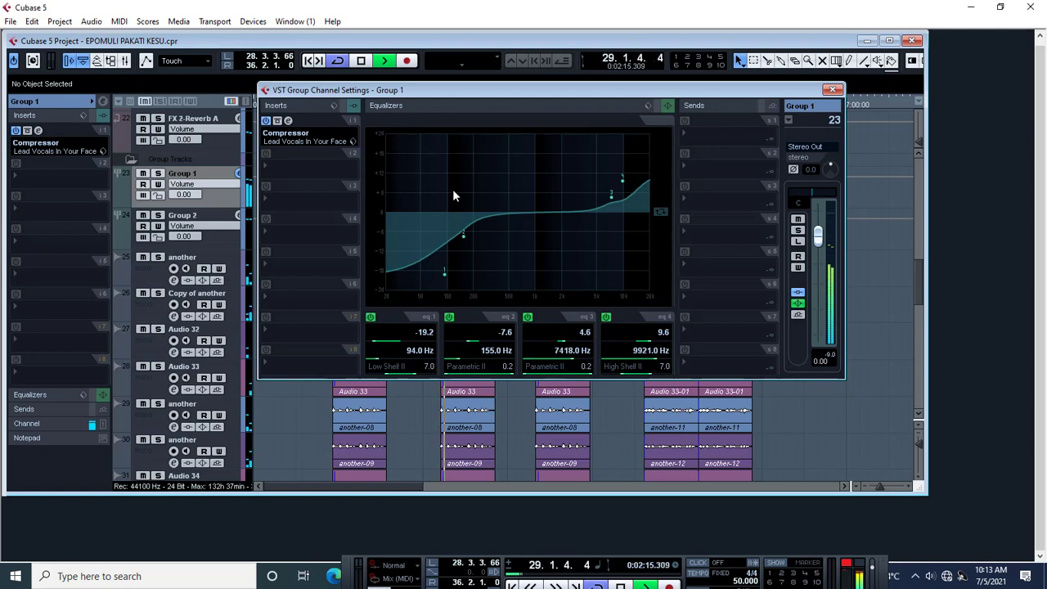
key("space")
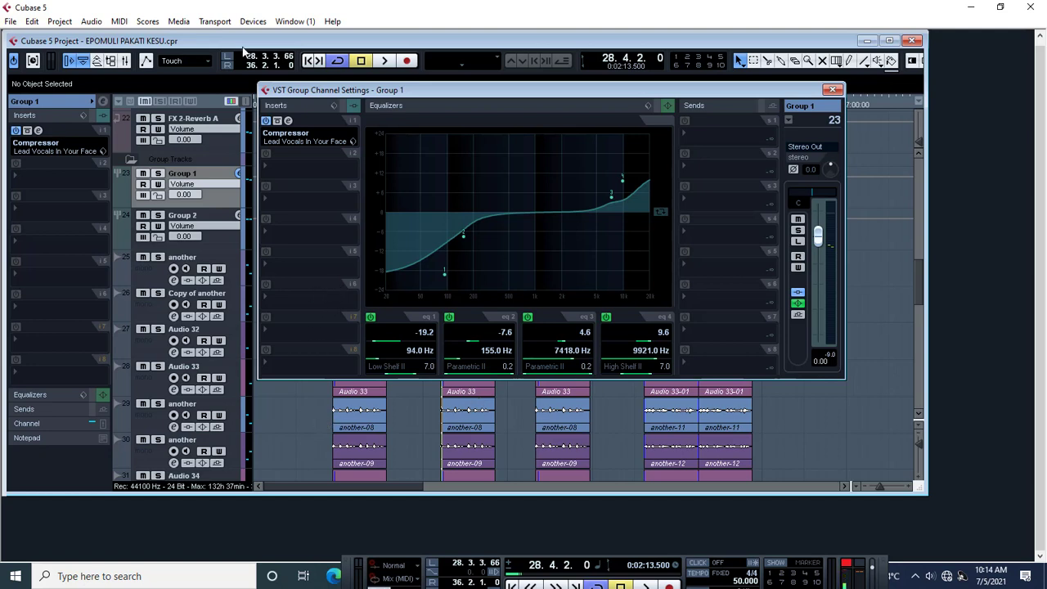
- Add the Restoration DeNoiser to Group 1's eighth insert slot with the Medium preset, and listen to the looped section
left_click(294, 372)
mouse_move(312, 161)
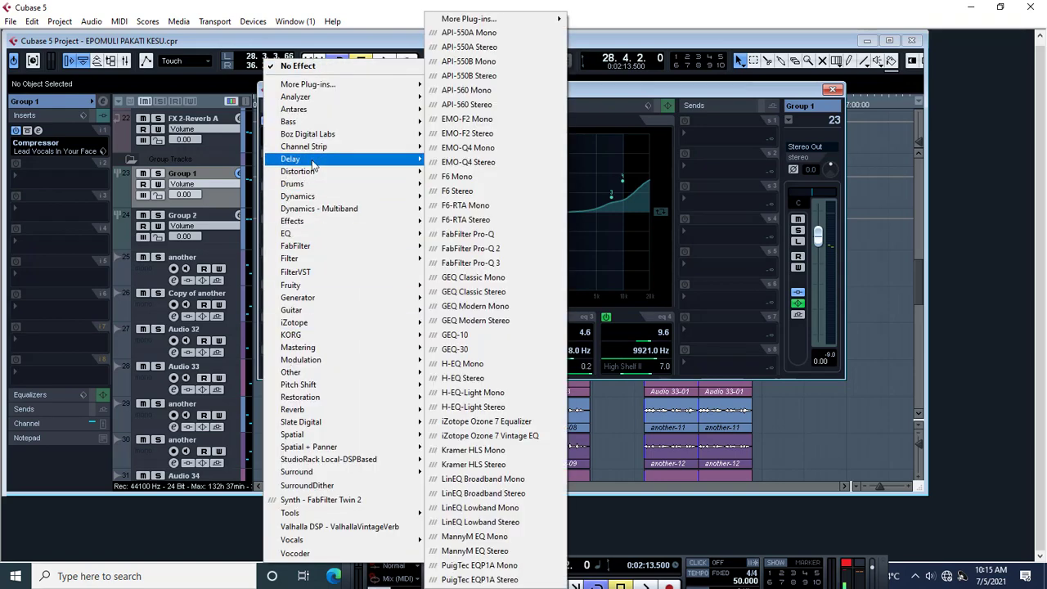
mouse_move(351, 399)
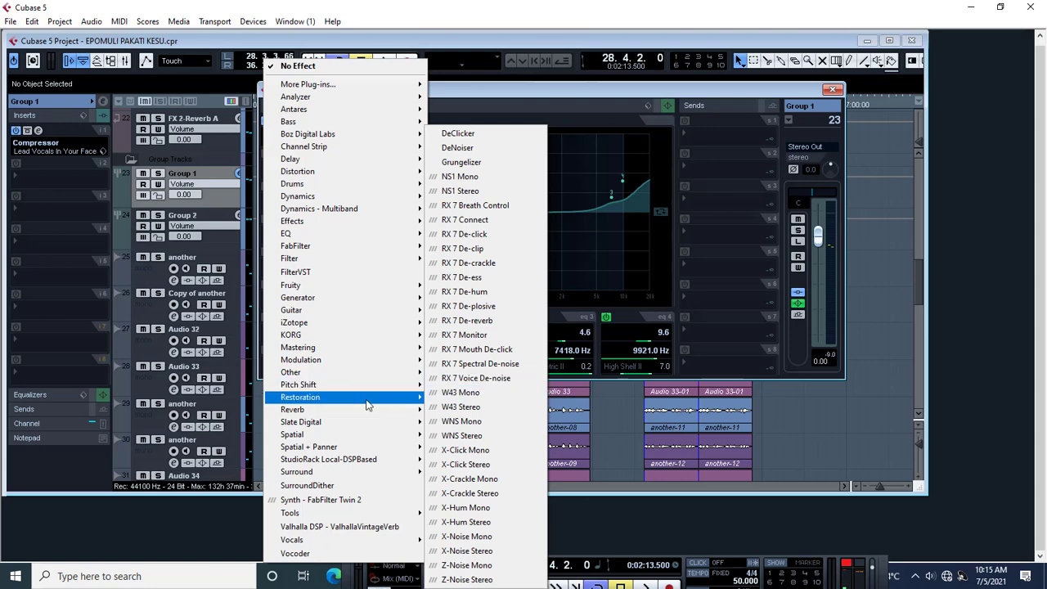
left_click(466, 148)
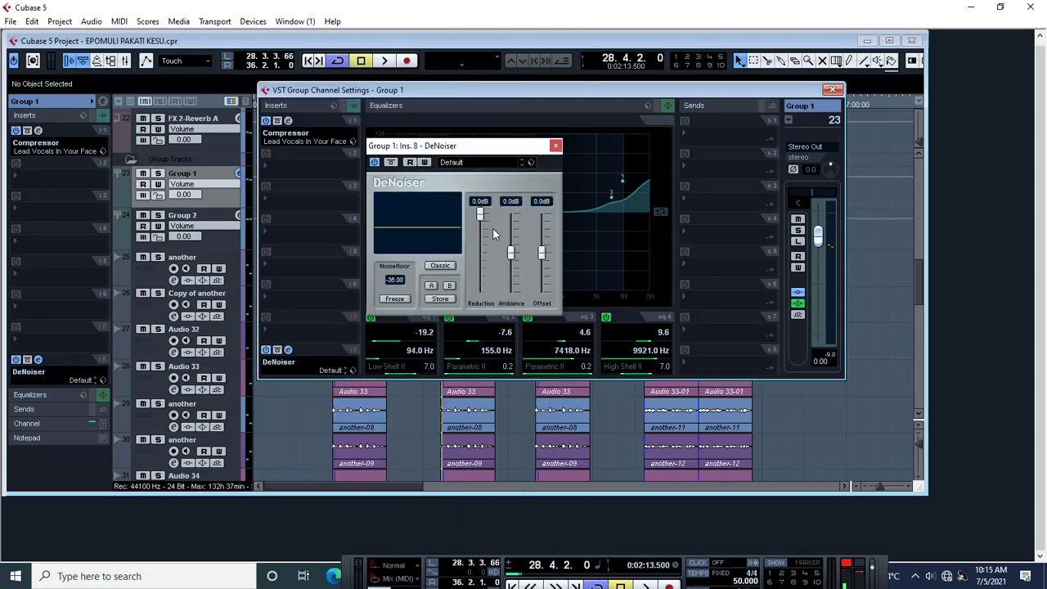
left_click(474, 162)
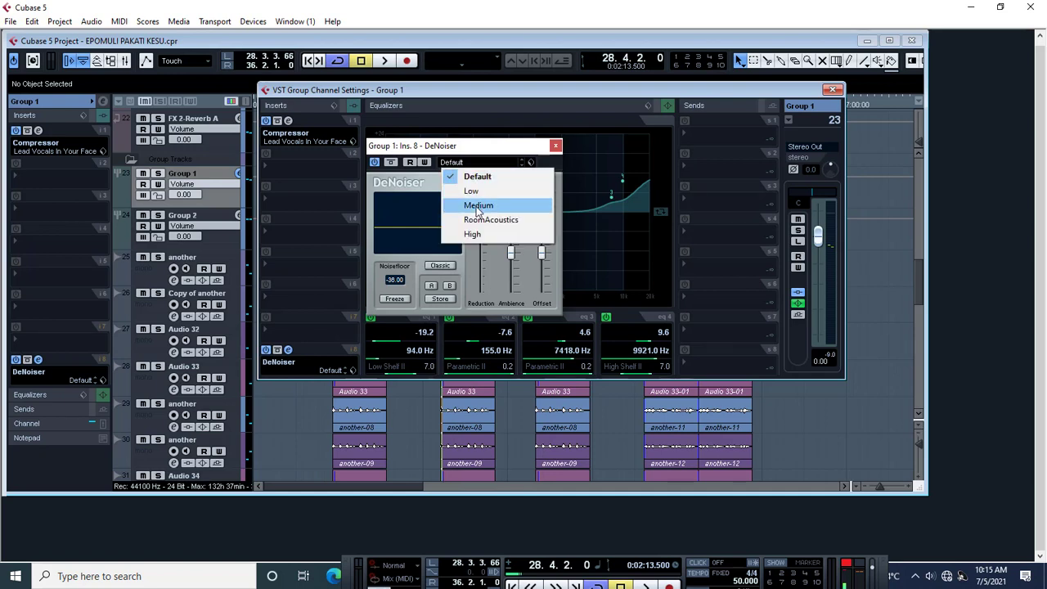
left_click(479, 205)
left_click(556, 146)
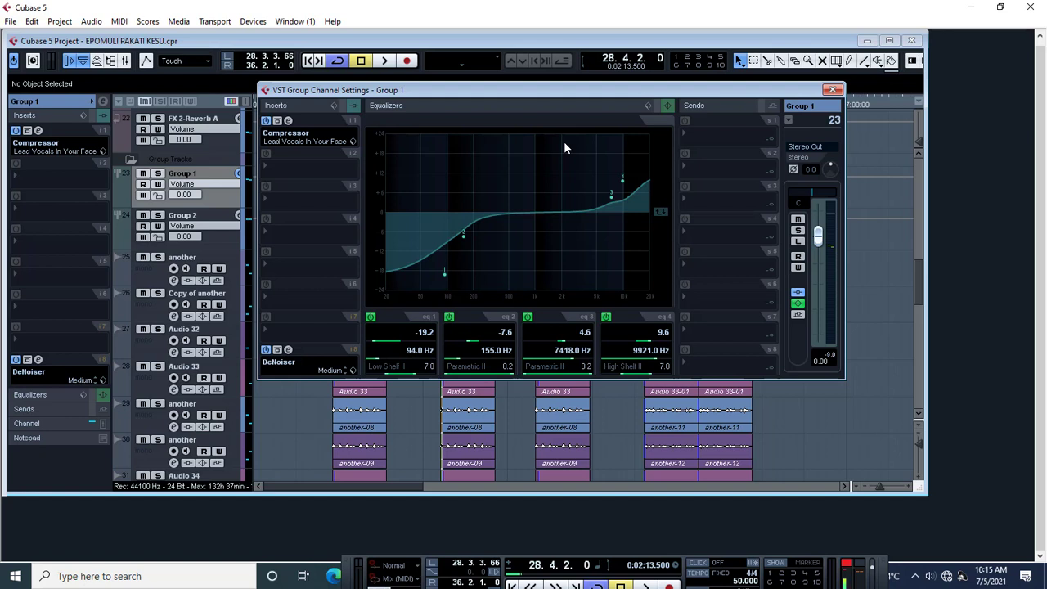
key("space")
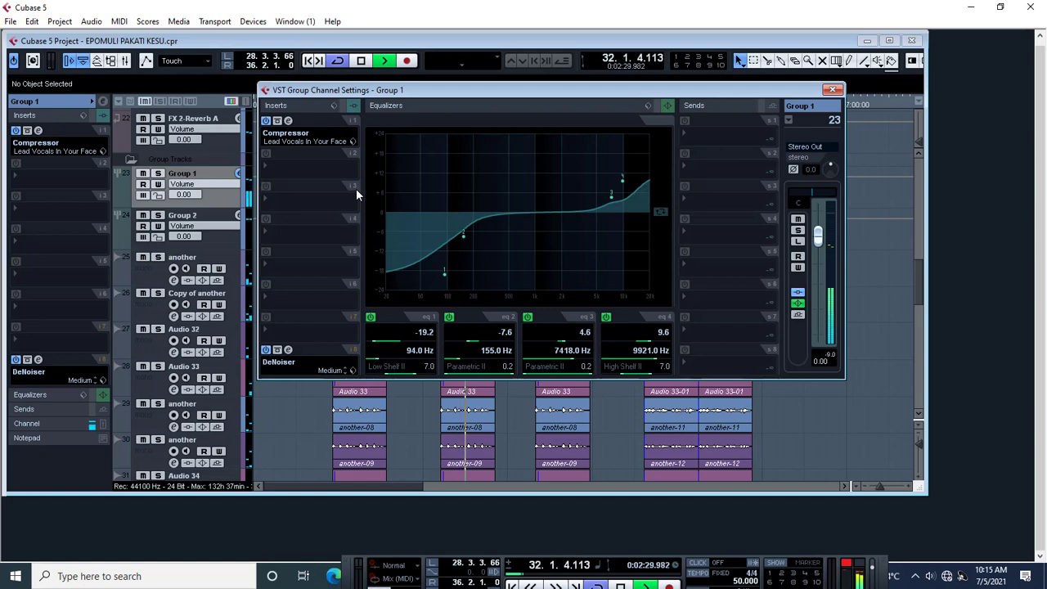
key("space")
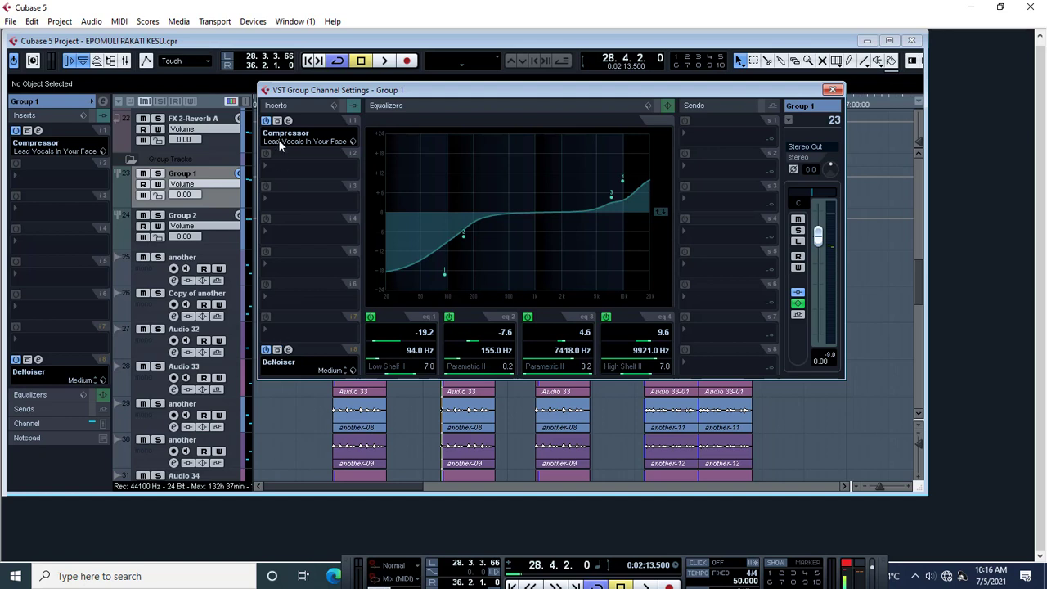
- Add the Dynamics DeEsser to the seventh insert slot of Group 1
left_click(273, 334)
left_click(553, 98)
left_click(272, 340)
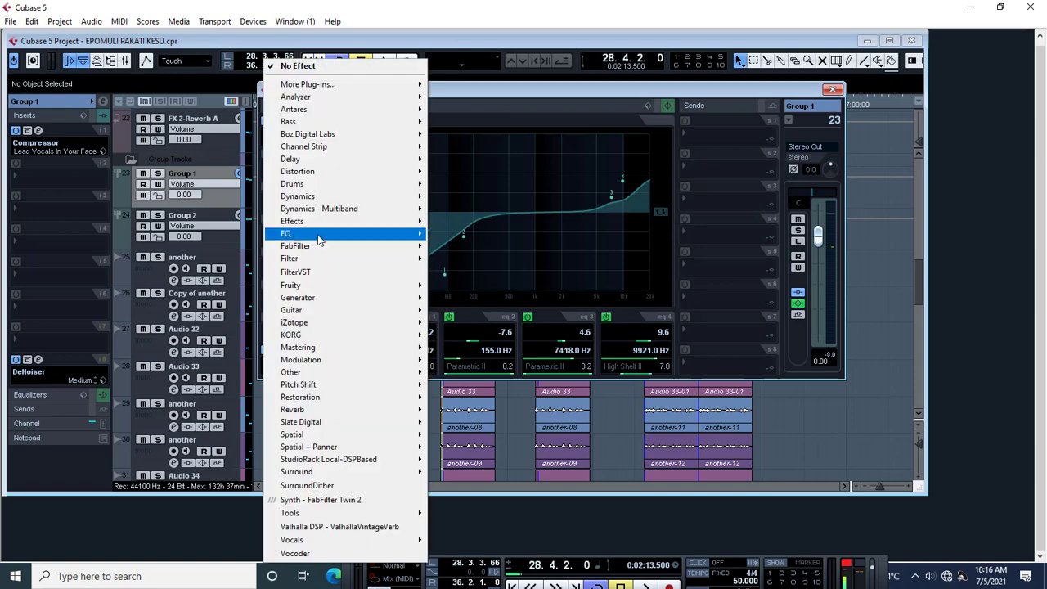
mouse_move(323, 202)
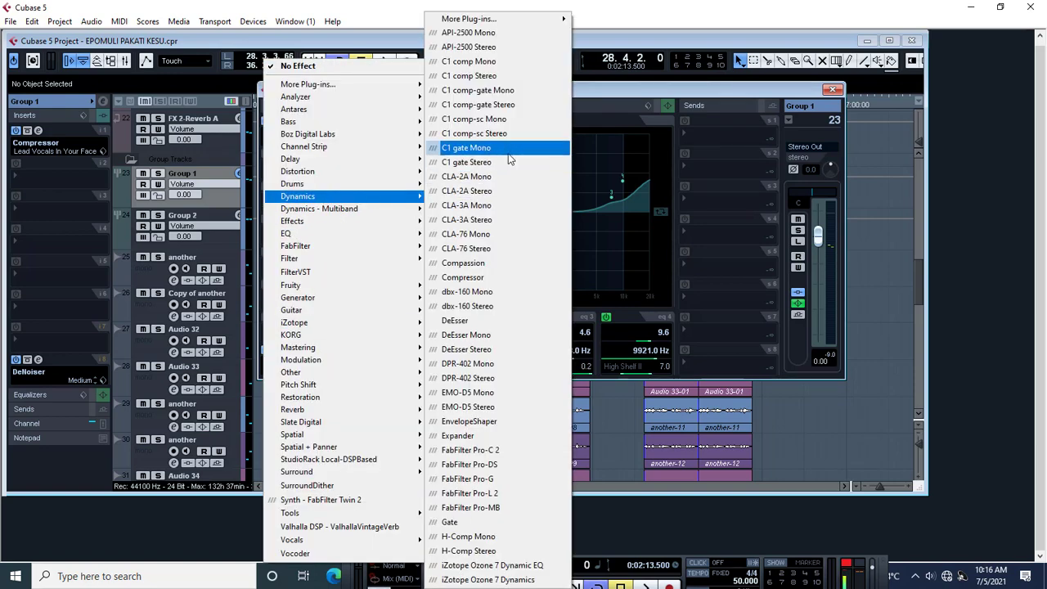
left_click(491, 320)
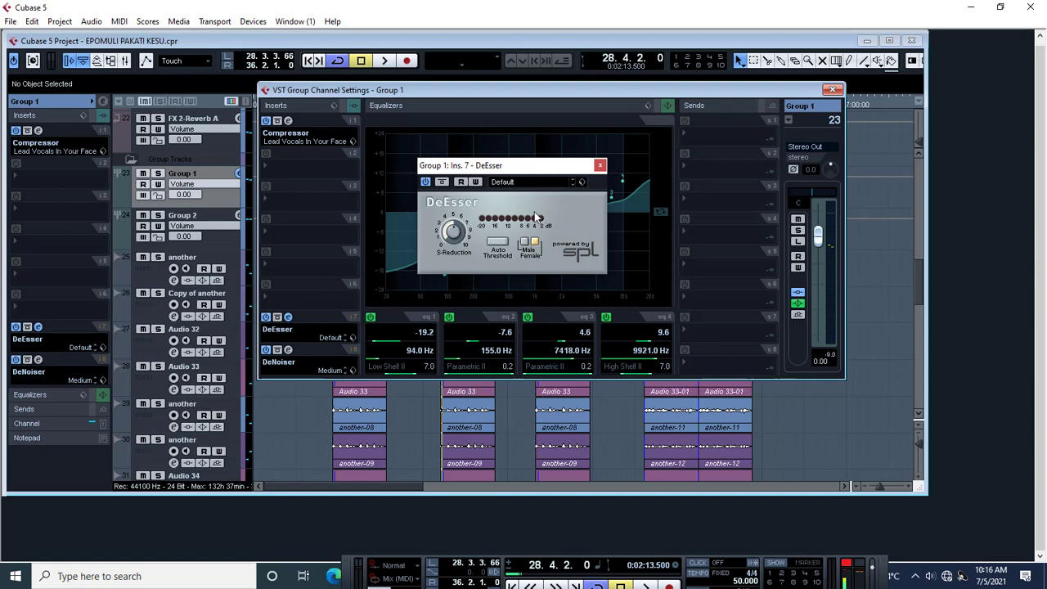
- Apply the Male Light preset to Group 1's DeEsser, start playback, and close the channel settings while keeping the DeEsser open
left_click(531, 183)
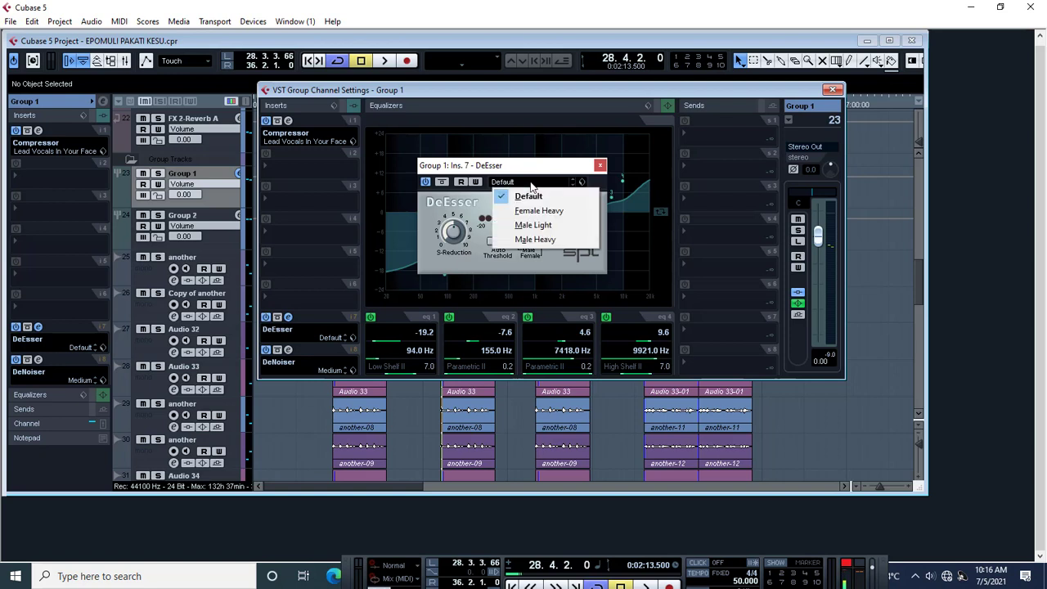
left_click(540, 226)
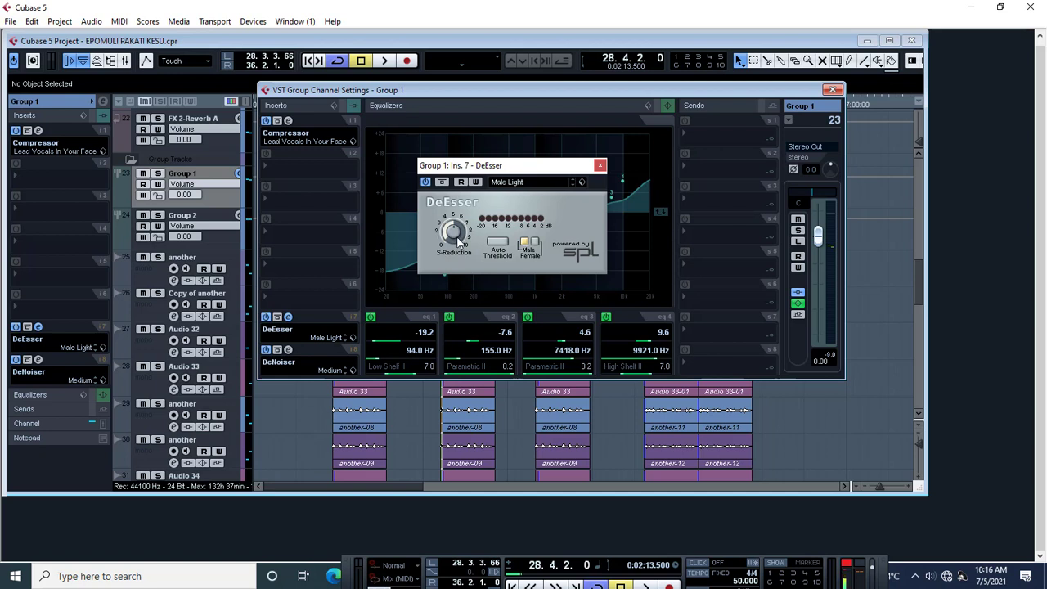
key("space")
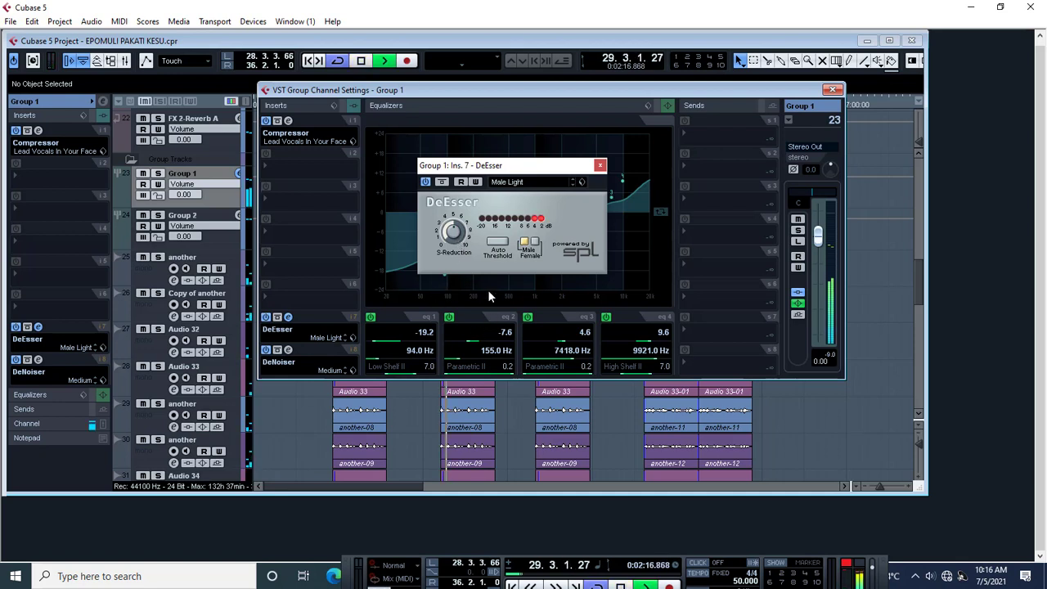
left_click_drag(547, 168, 507, 207)
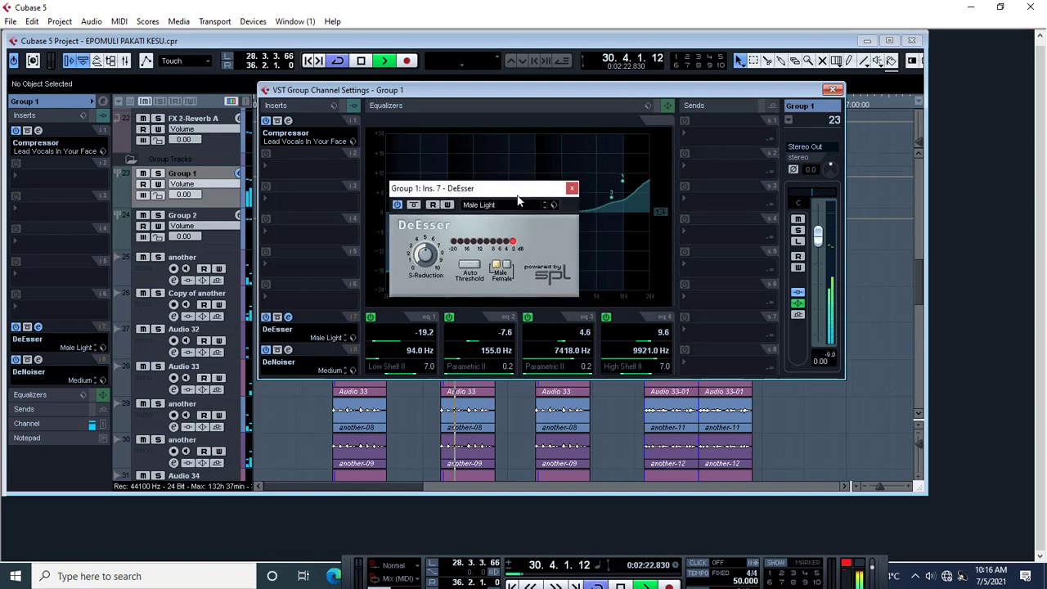
left_click_drag(517, 200, 518, 169)
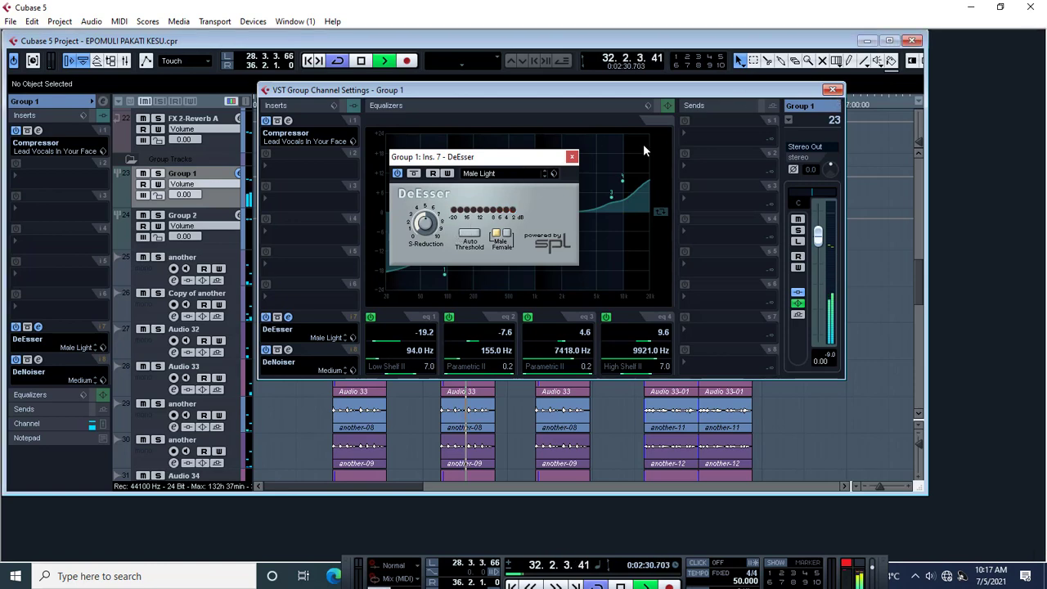
left_click(832, 90)
left_click_drag(525, 162, 585, 175)
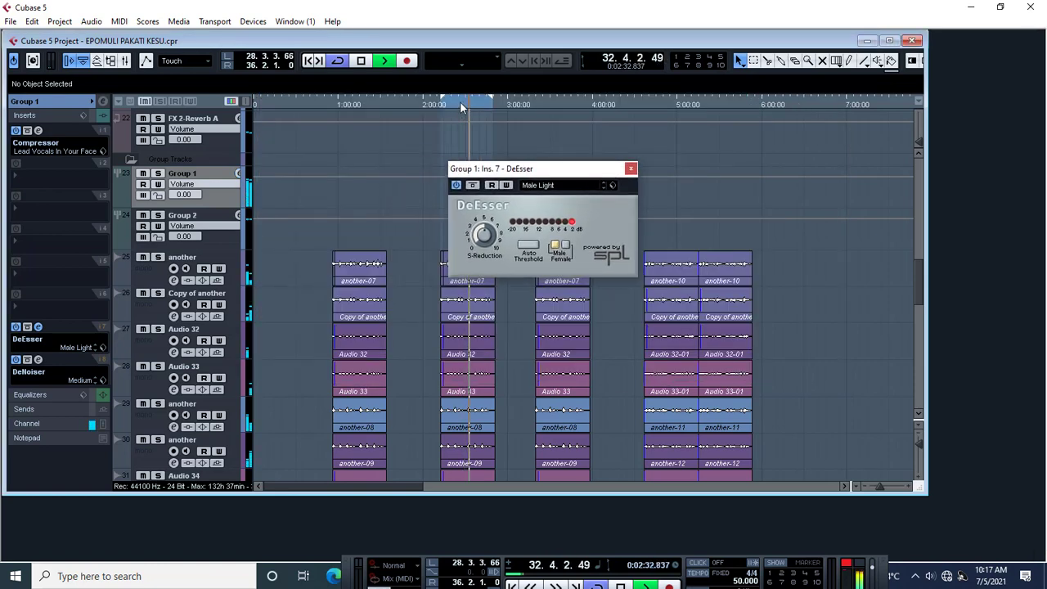
- Replay the looped vocals repeatedly from about bar 31.4 to hear the DeEsser working, and stop playback
left_click(464, 101)
left_click(460, 101)
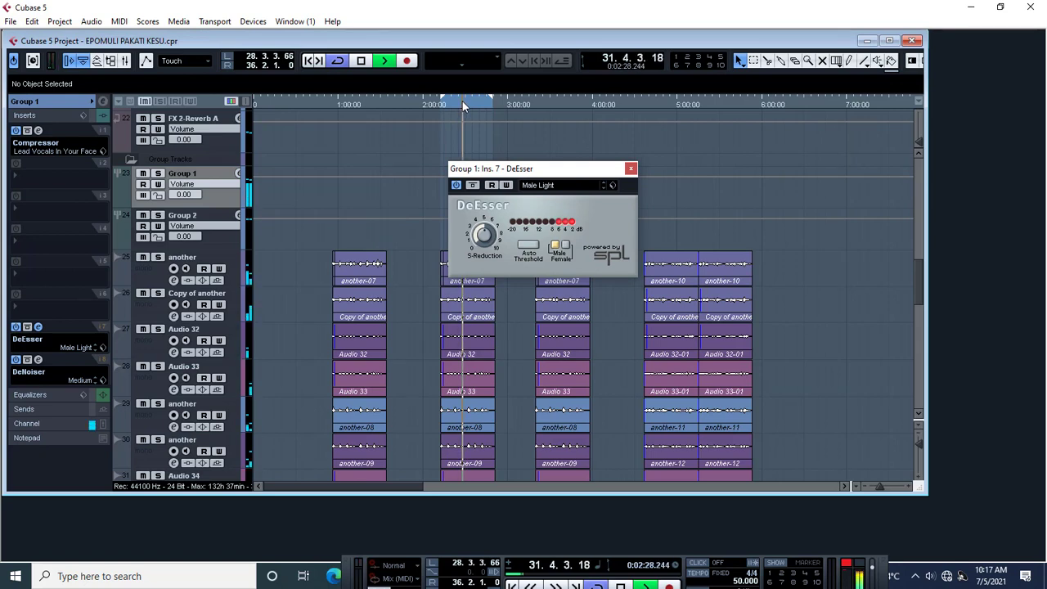
left_click(462, 101)
left_click(463, 101)
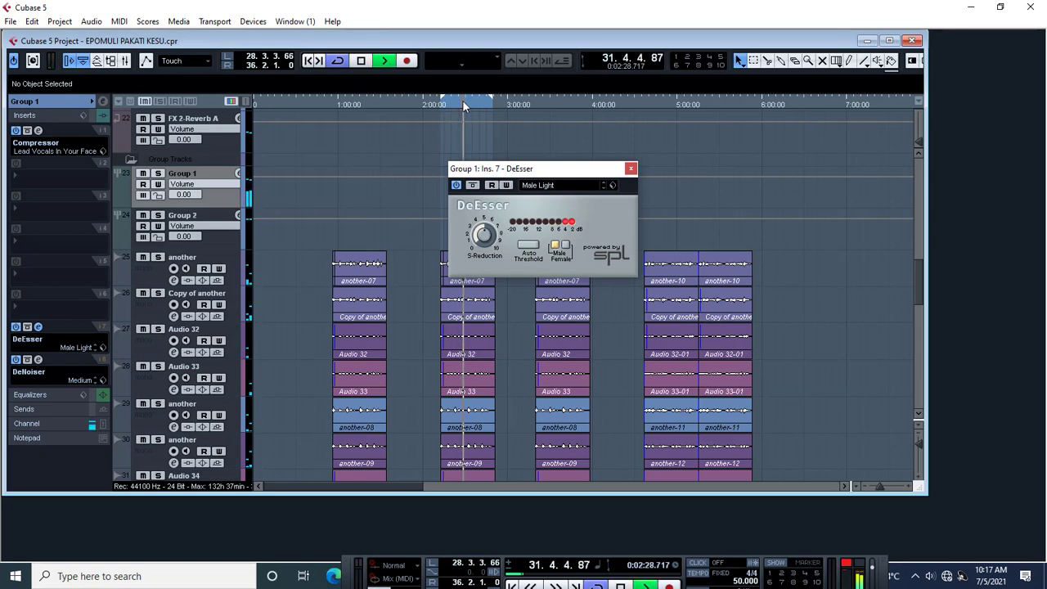
left_click(463, 100)
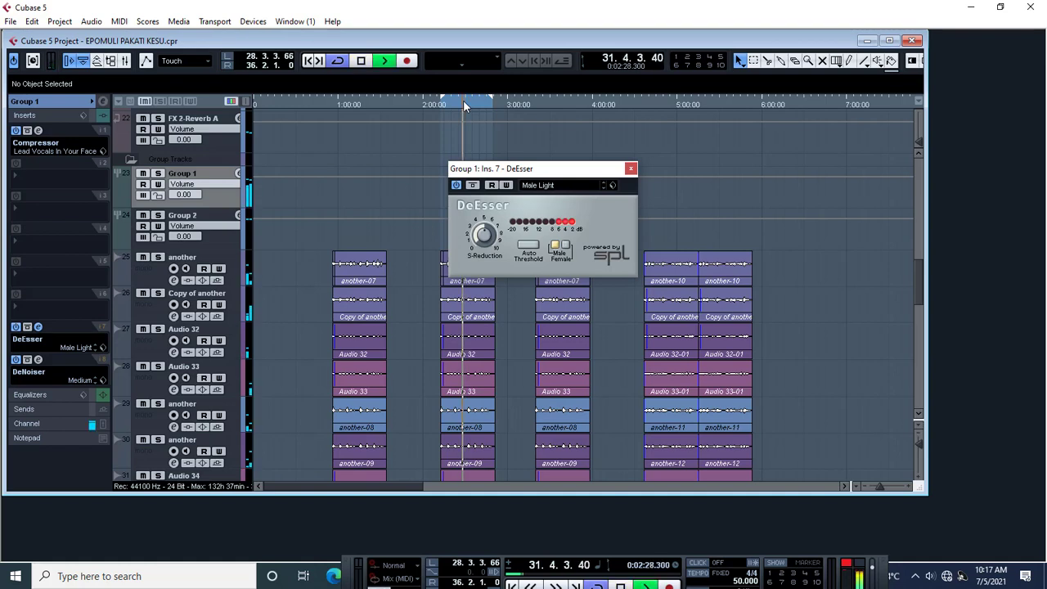
key("space")
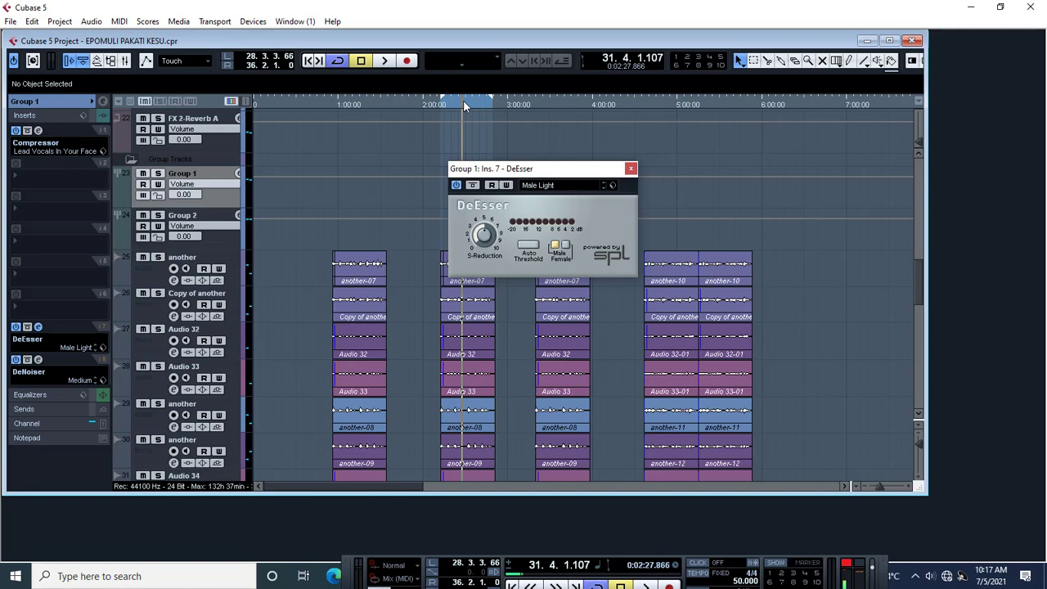
- Compare the vocals with the DeEsser bypassed and active during playback, leaving the bypass off and playback stopped
key("space")
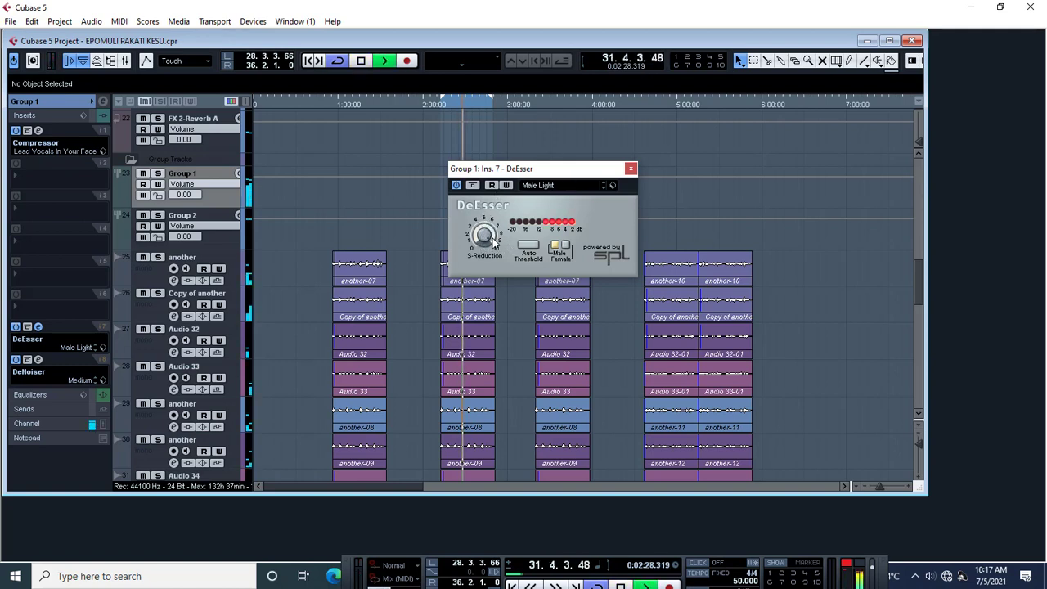
left_click(473, 186)
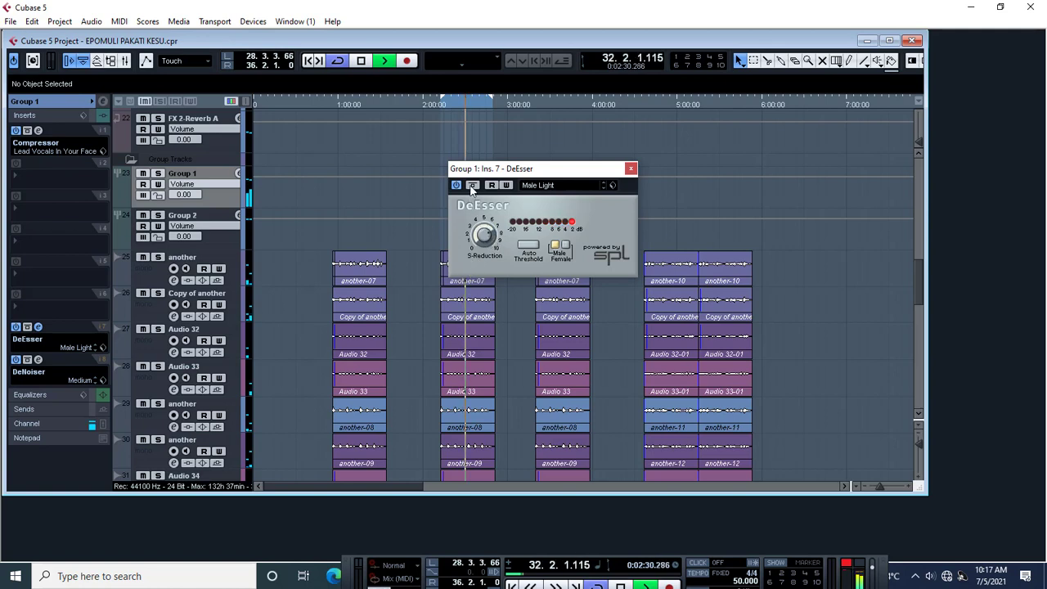
key("space")
key("space")
key("space")
key("space")
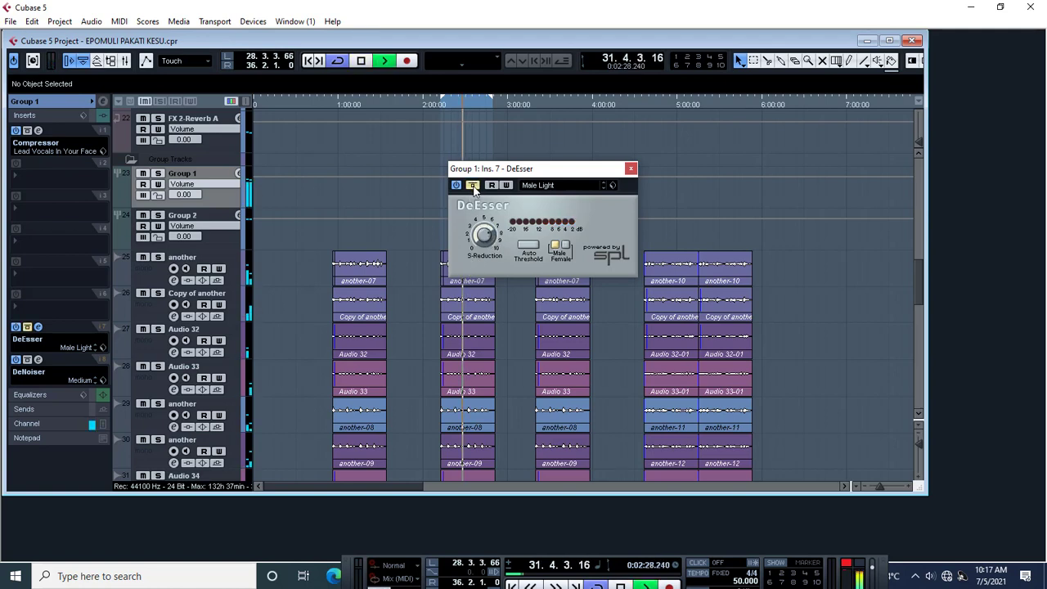
left_click(473, 186)
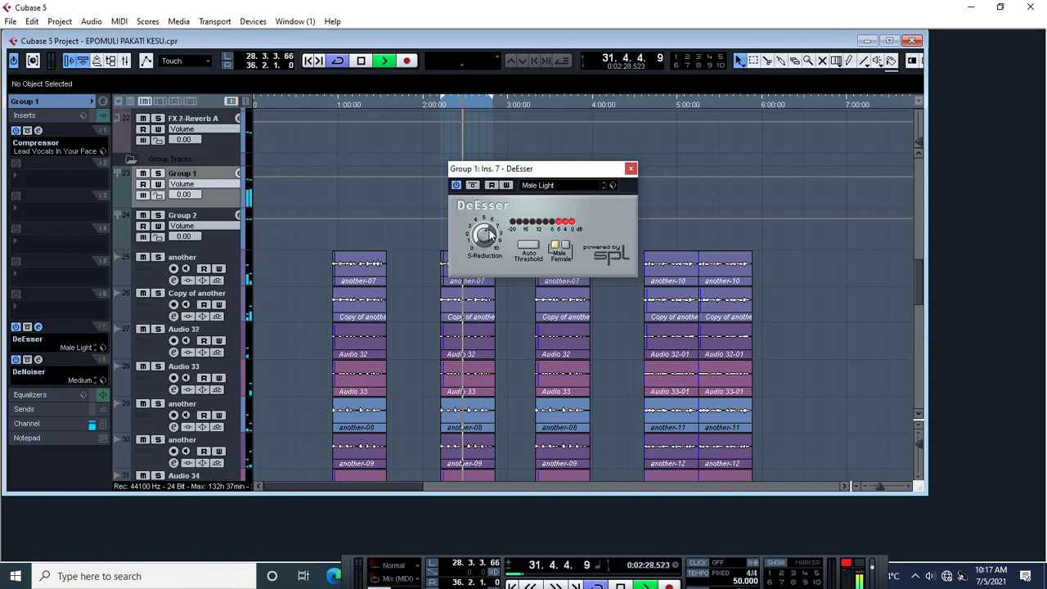
left_click(473, 185)
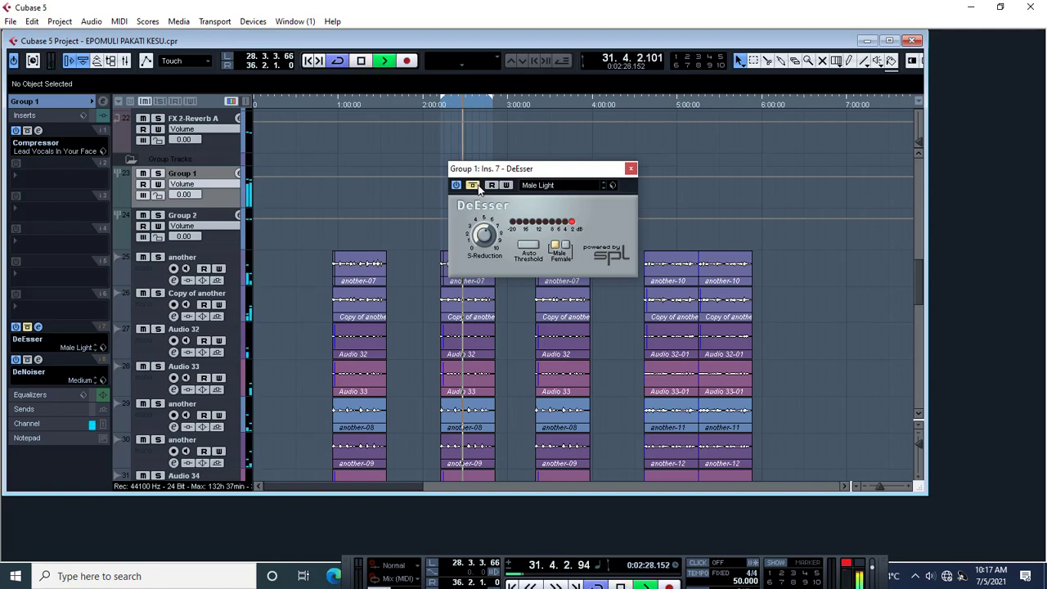
left_click(476, 187)
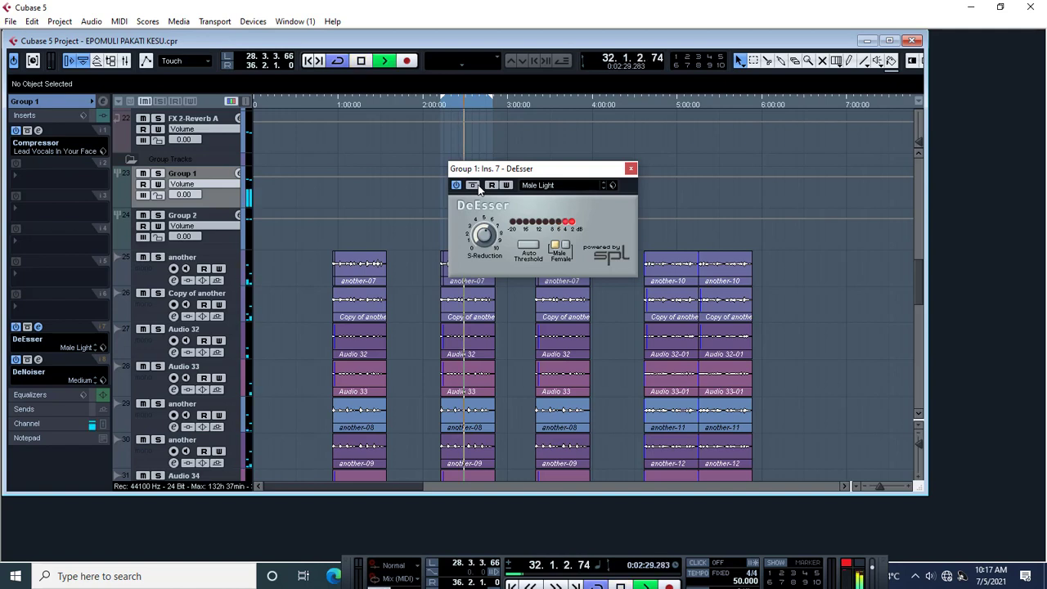
key("space")
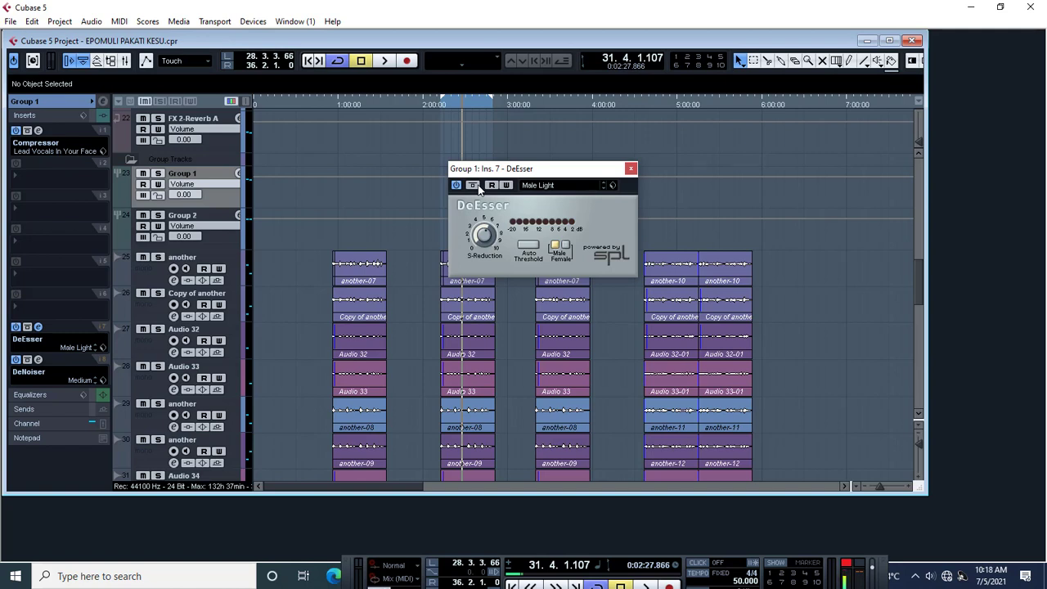
- Enable Auto Threshold in the DeEsser, audition the vocals briefly, and close the plug-in
left_click(530, 247)
key("space")
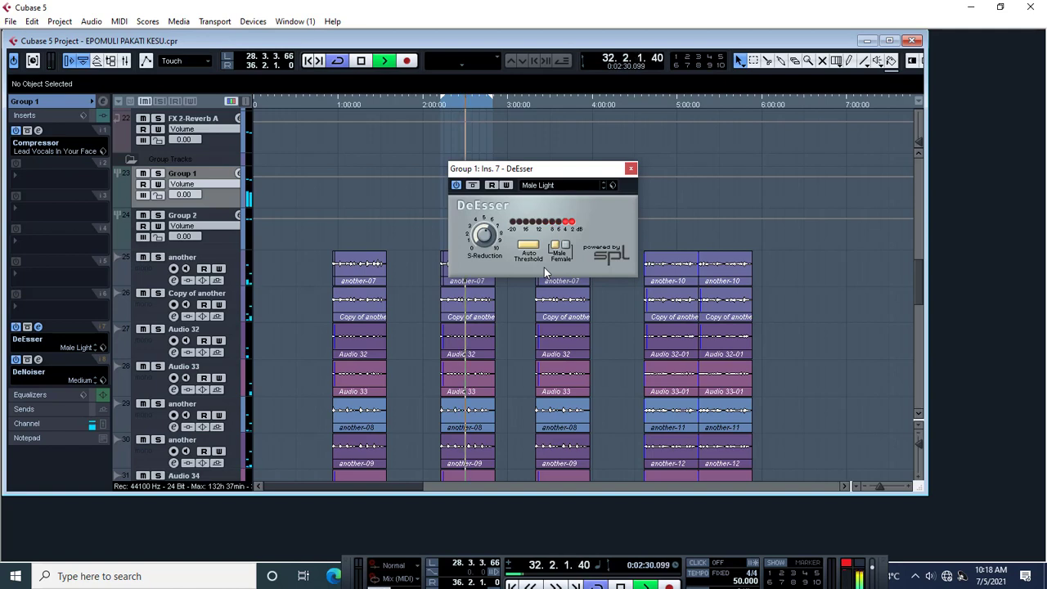
key("space")
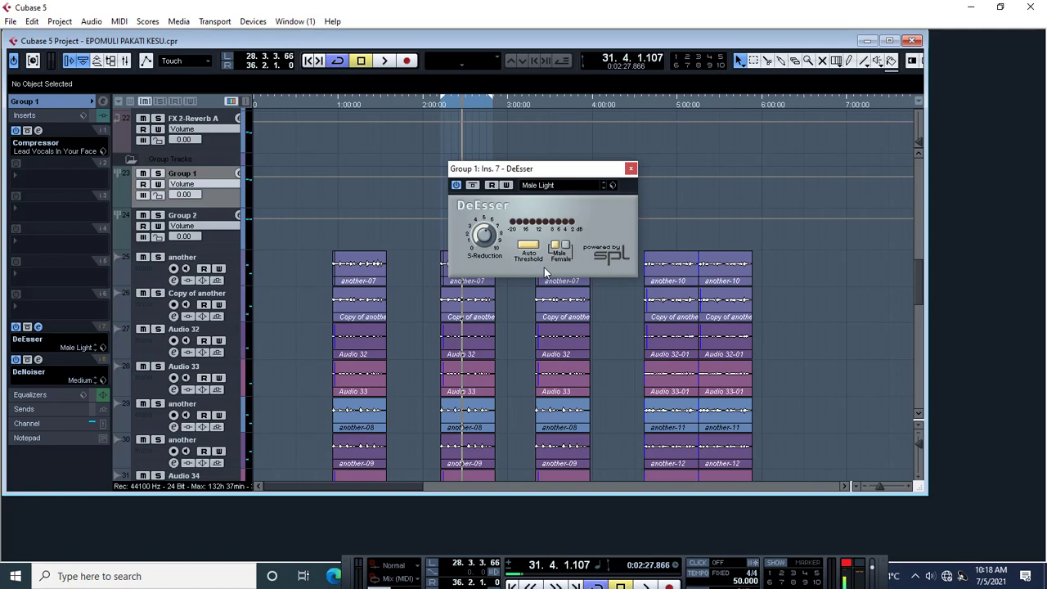
left_click(631, 168)
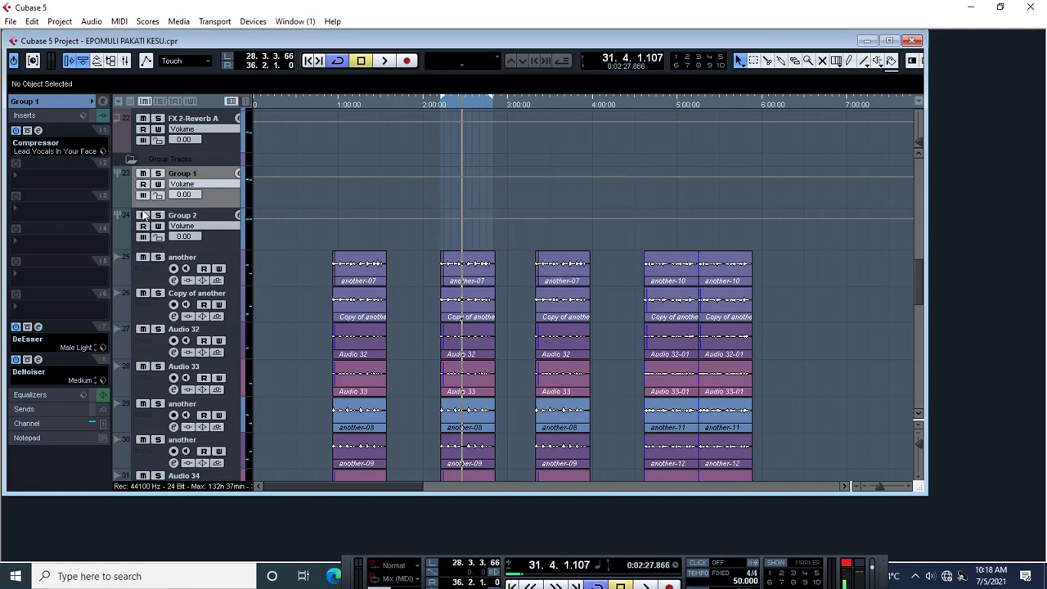
- Add the Dynamics Maximizer to the second insert slot of Group 1 and move its window beside the track list
scroll(483, 223, "down", 2)
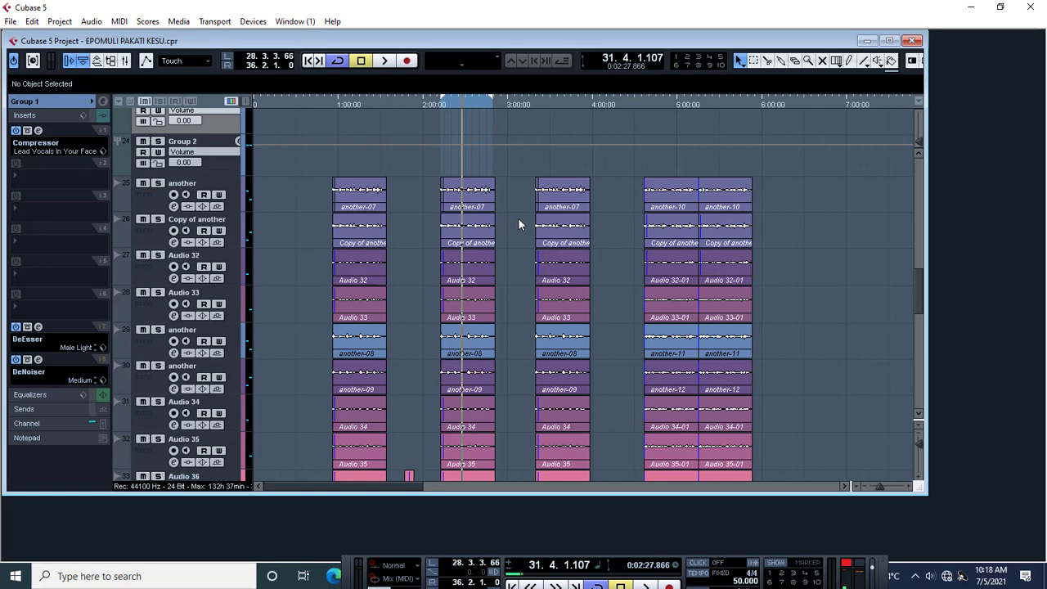
left_click(32, 184)
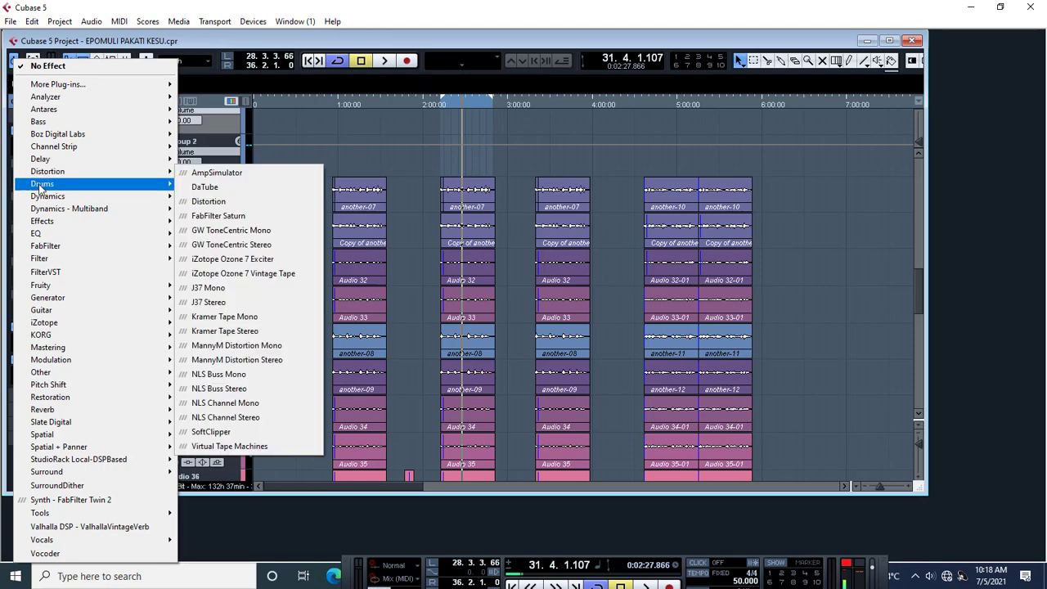
mouse_move(67, 201)
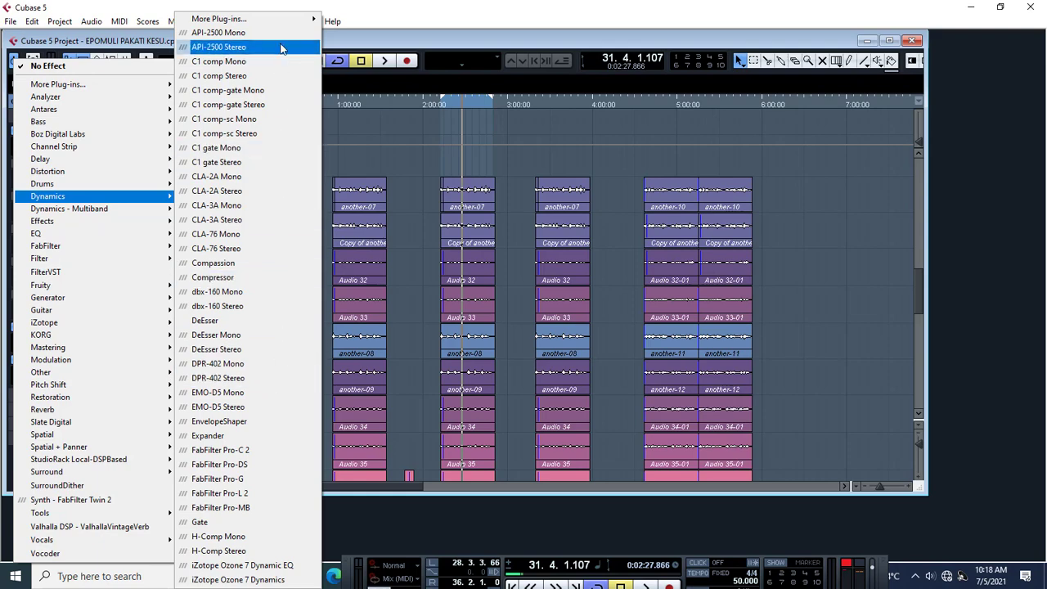
mouse_move(280, 23)
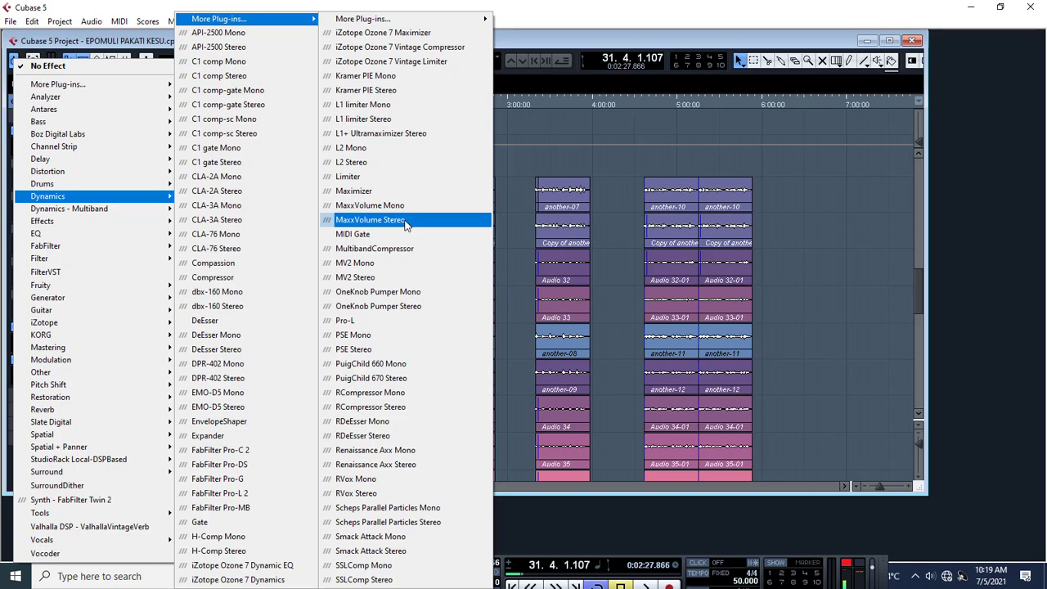
left_click(393, 191)
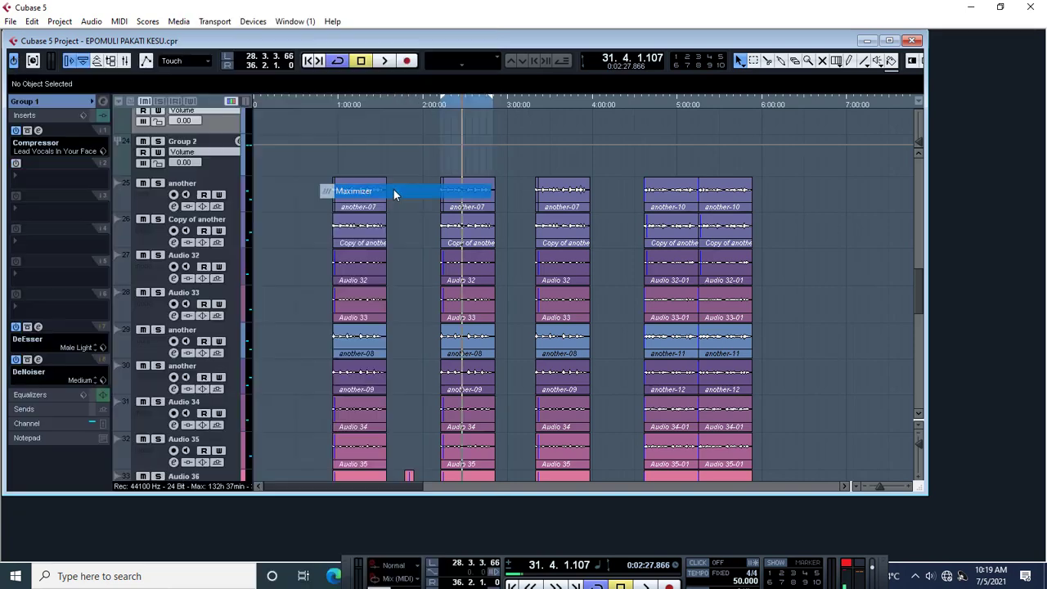
left_click_drag(532, 218, 204, 166)
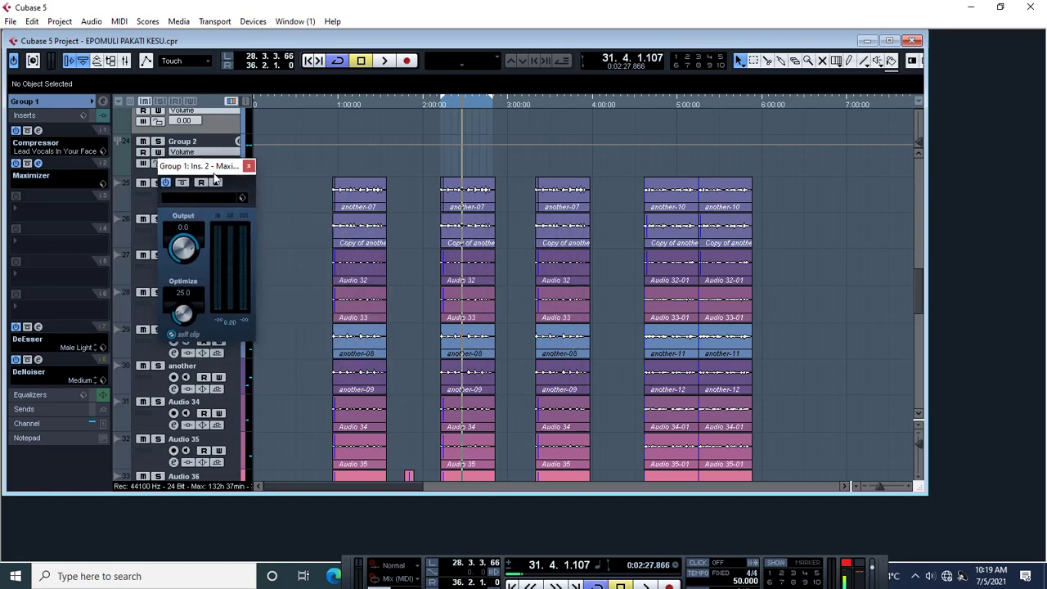
- Set the Maximizer's output to -5.0 while listening to the looped vocals, and close the plug-in
left_click_drag(183, 248, 170, 297)
key("space")
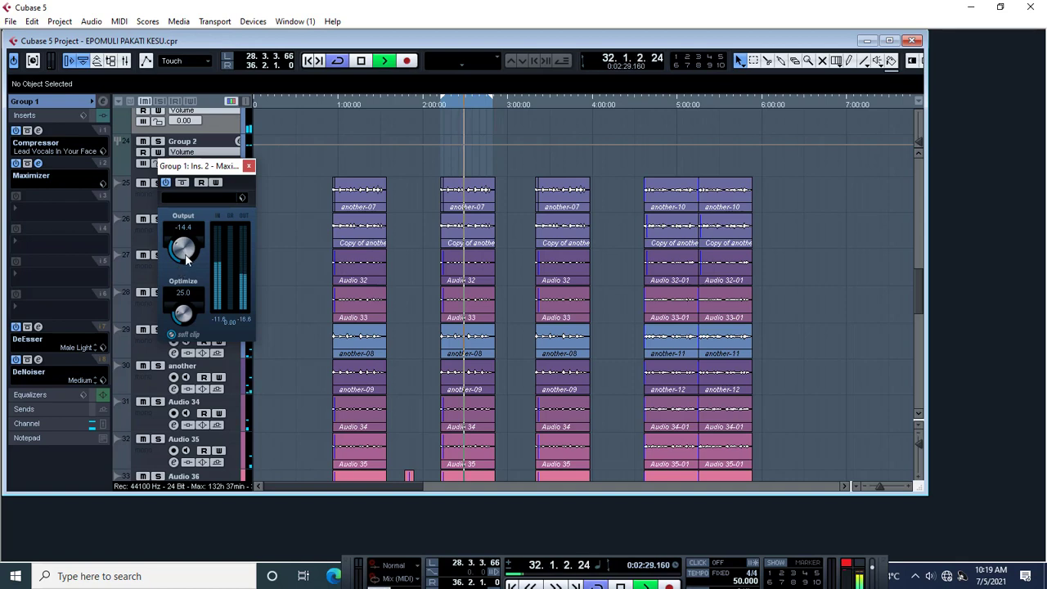
key("space")
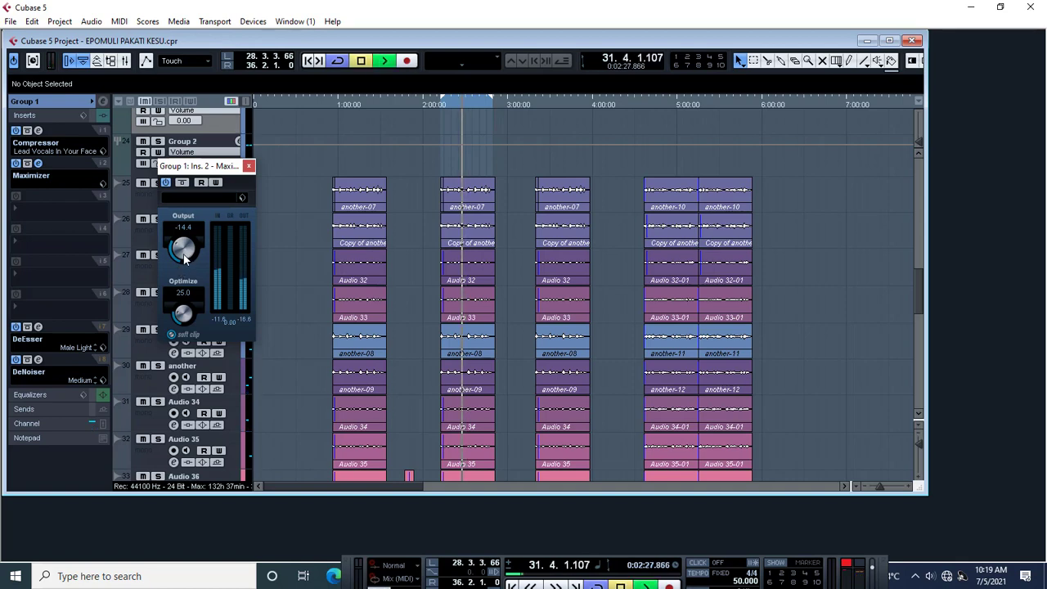
key("space")
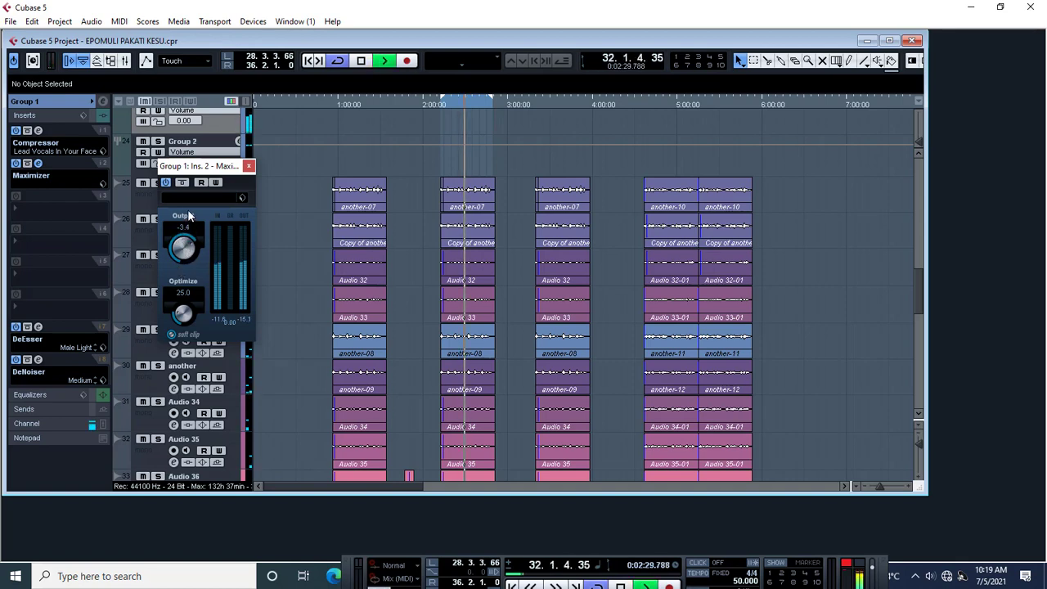
left_click_drag(181, 243, 176, 252)
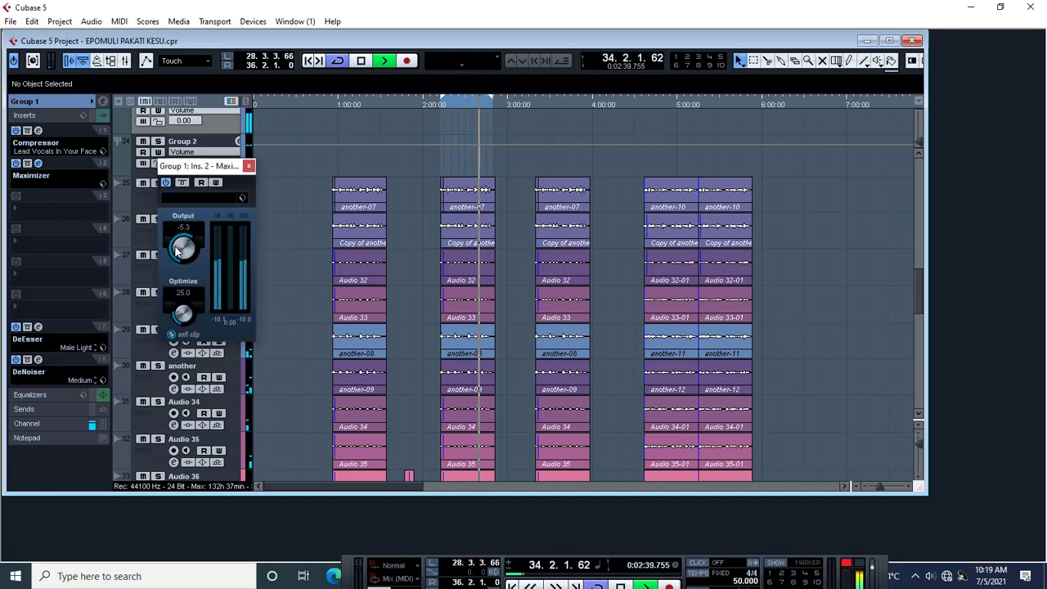
scroll(177, 252, "up", 3)
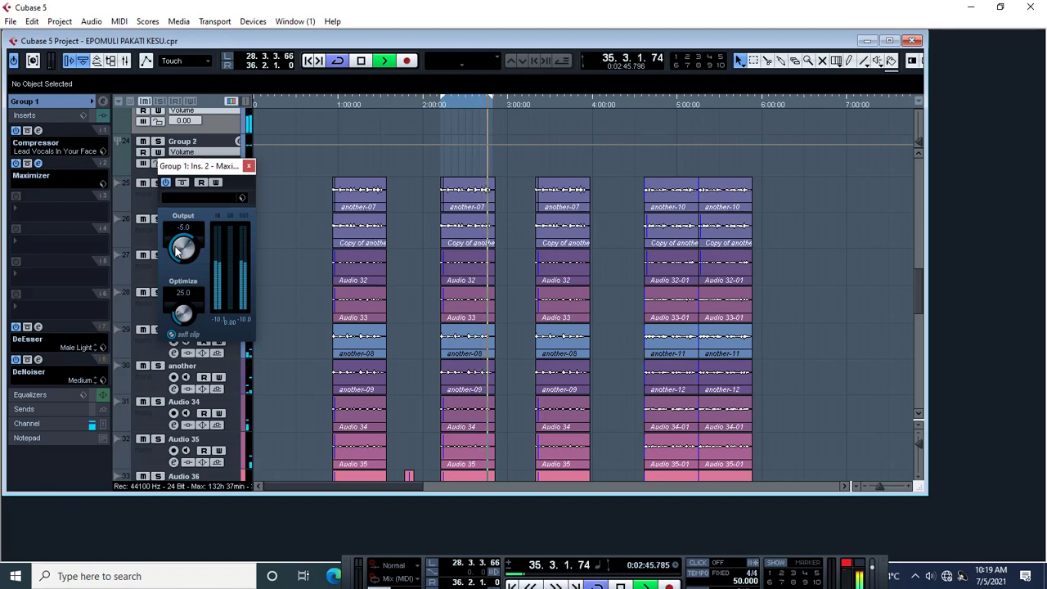
left_click(249, 166)
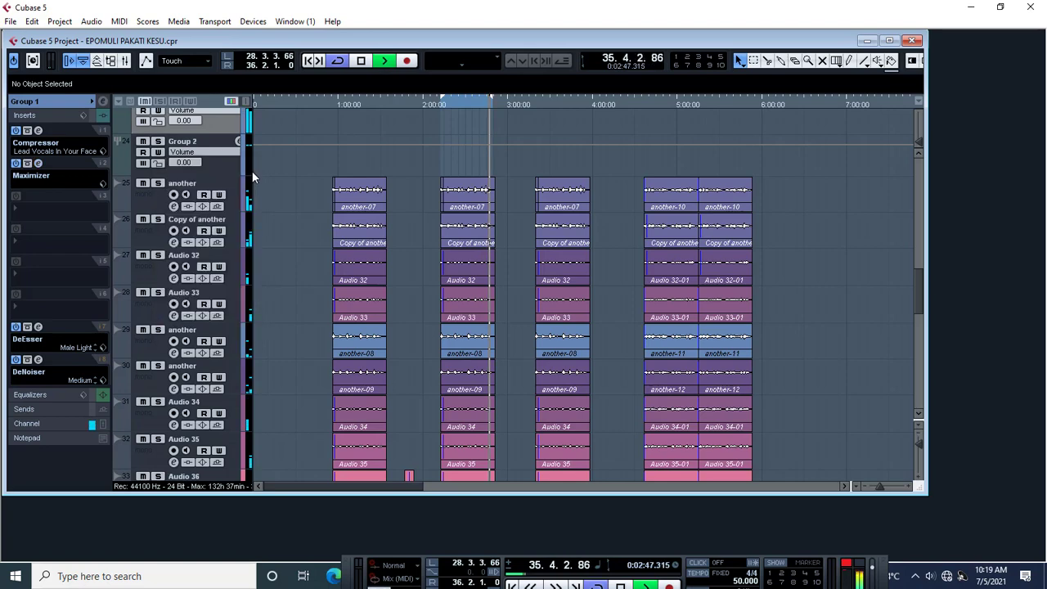
- Listen to the loop with the project window maximized, stop playback, and open Group 1's channel settings
left_click(889, 40)
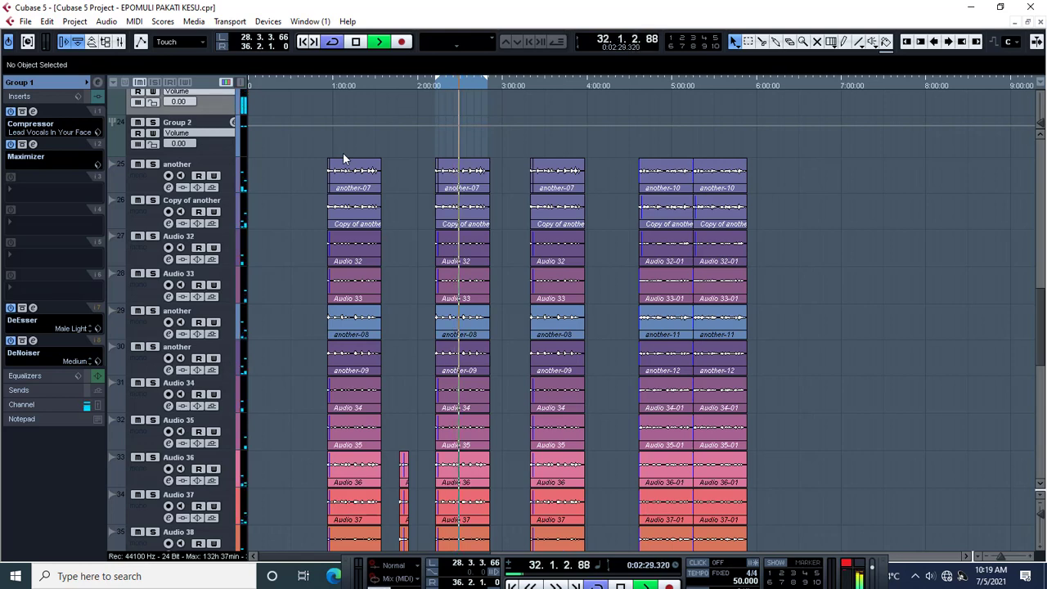
key("space")
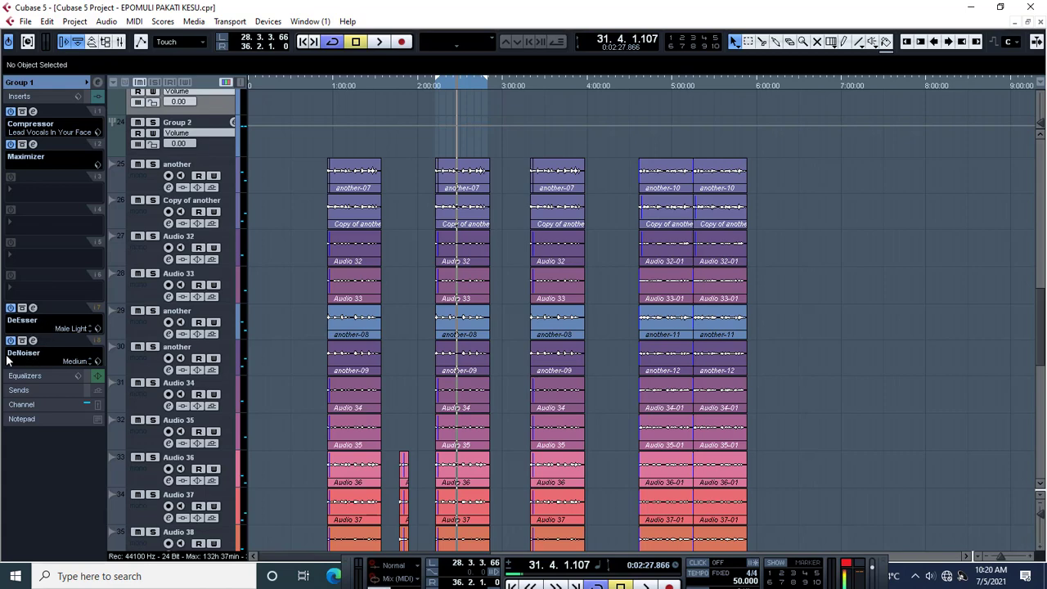
left_click(99, 81)
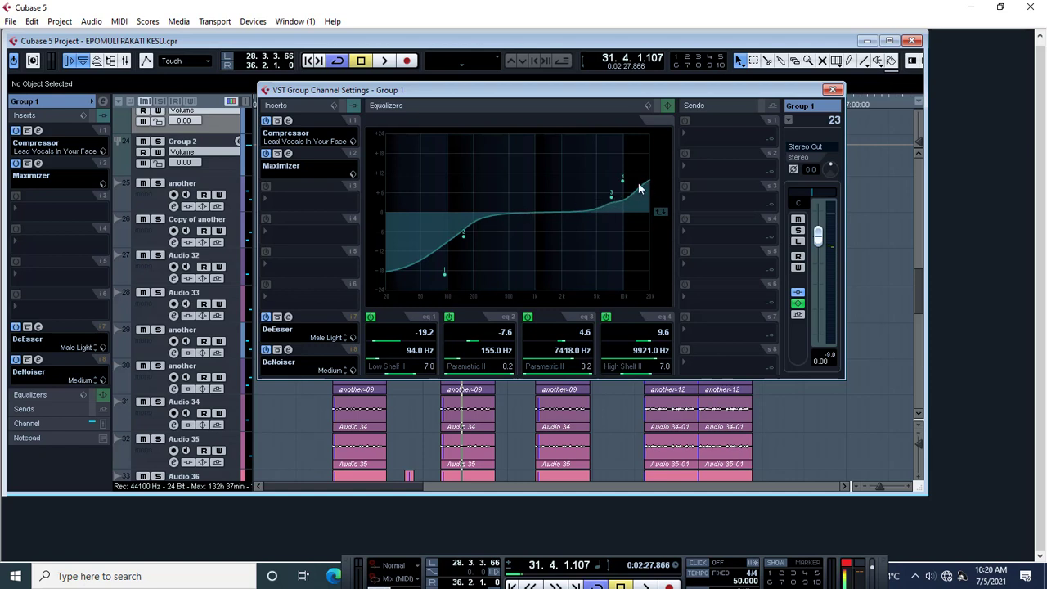
- Close Group 1's channel settings and maximize the project window with the FX channels in view
left_click(832, 89)
left_click(890, 41)
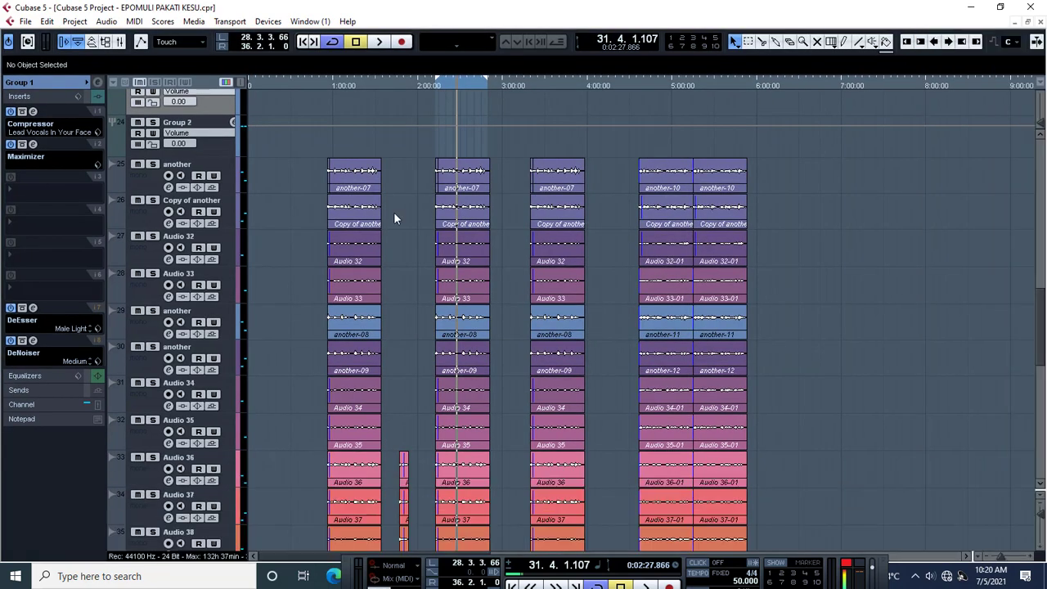
scroll(282, 211, "up", 4)
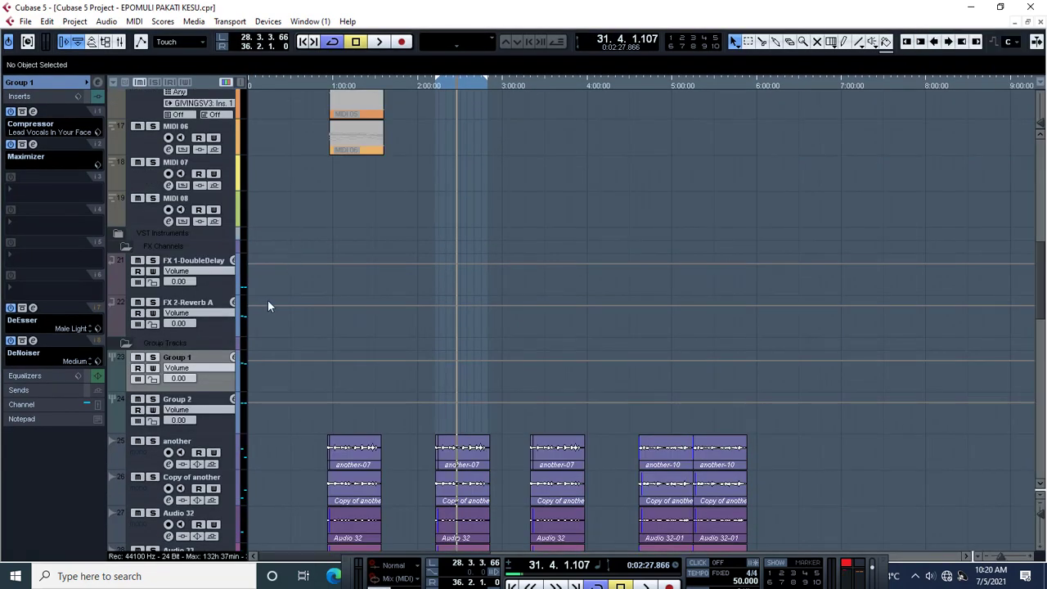
- Replace the first insert effect on FX 2-Reverb A with the REVerence reverb and close its window
left_click(212, 321)
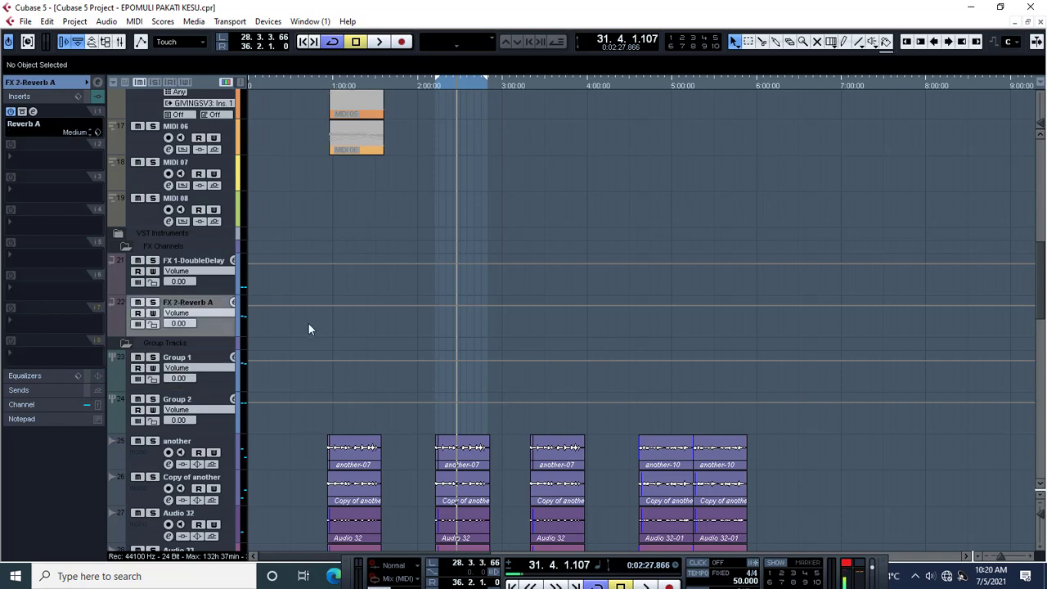
left_click(27, 138)
mouse_move(42, 315)
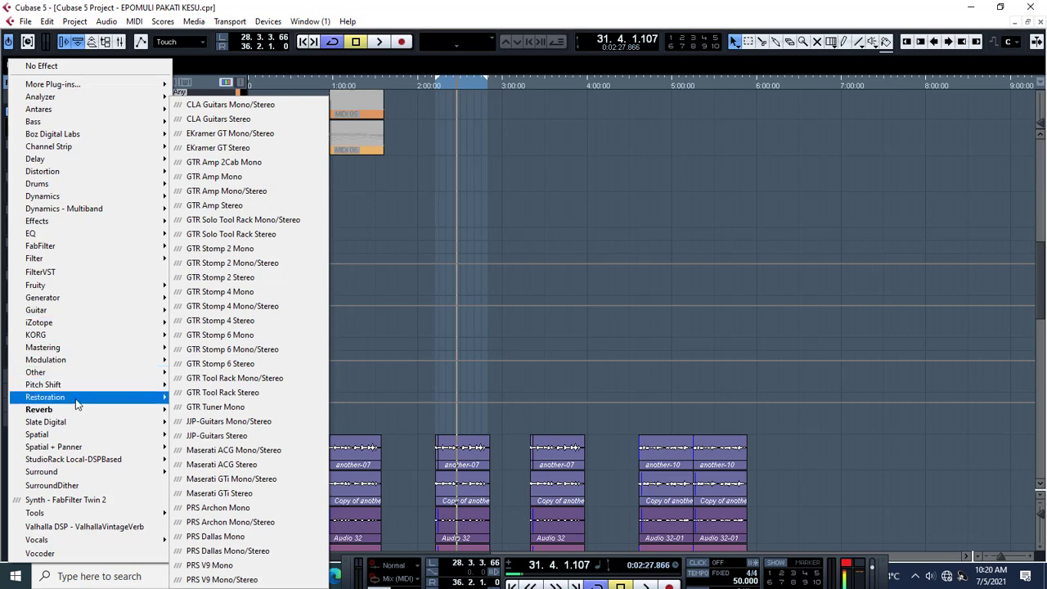
mouse_move(75, 413)
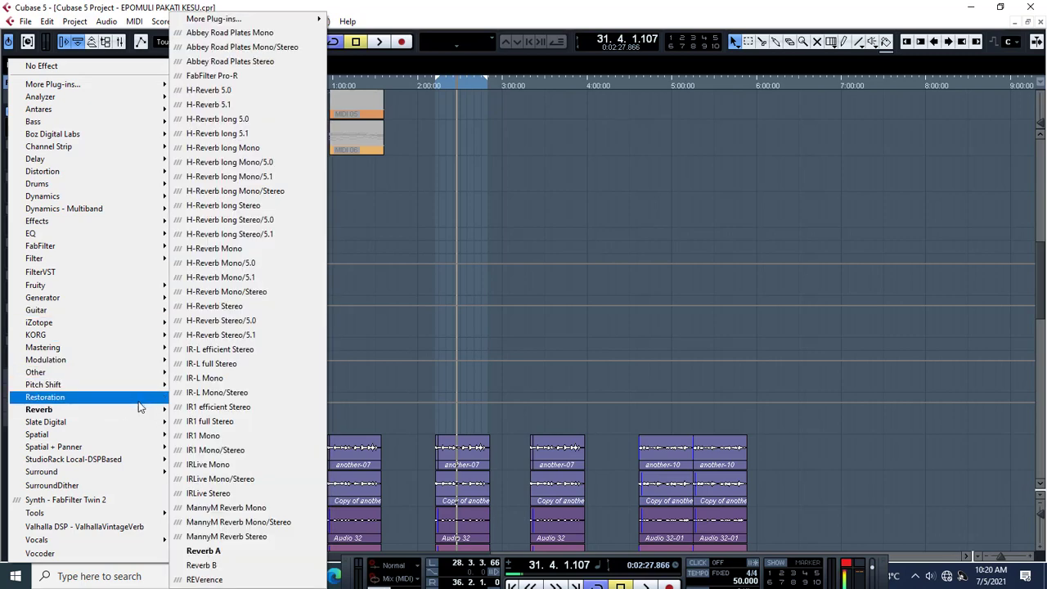
mouse_move(122, 413)
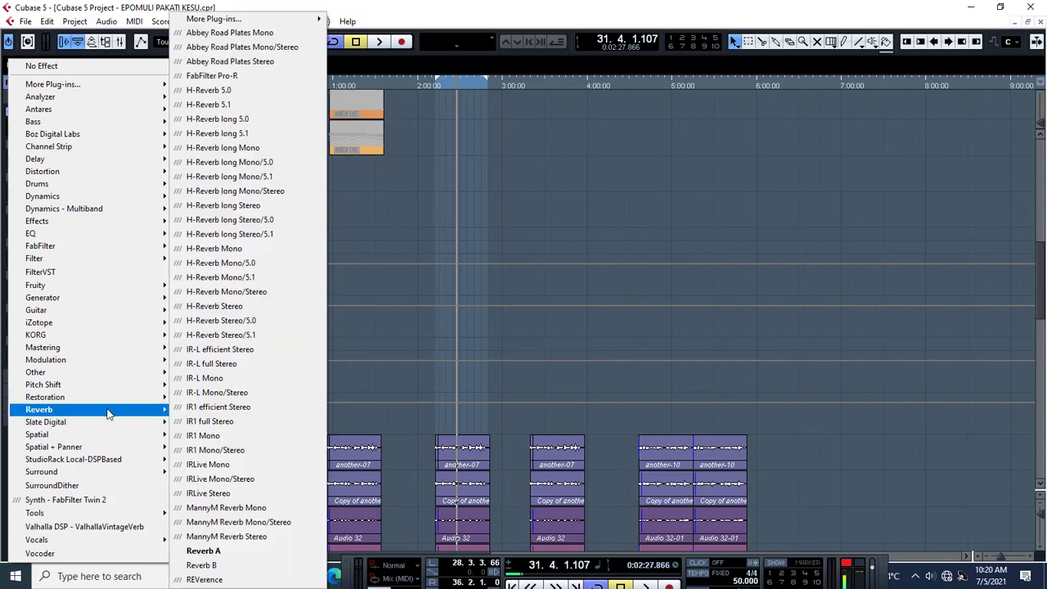
left_click(239, 579)
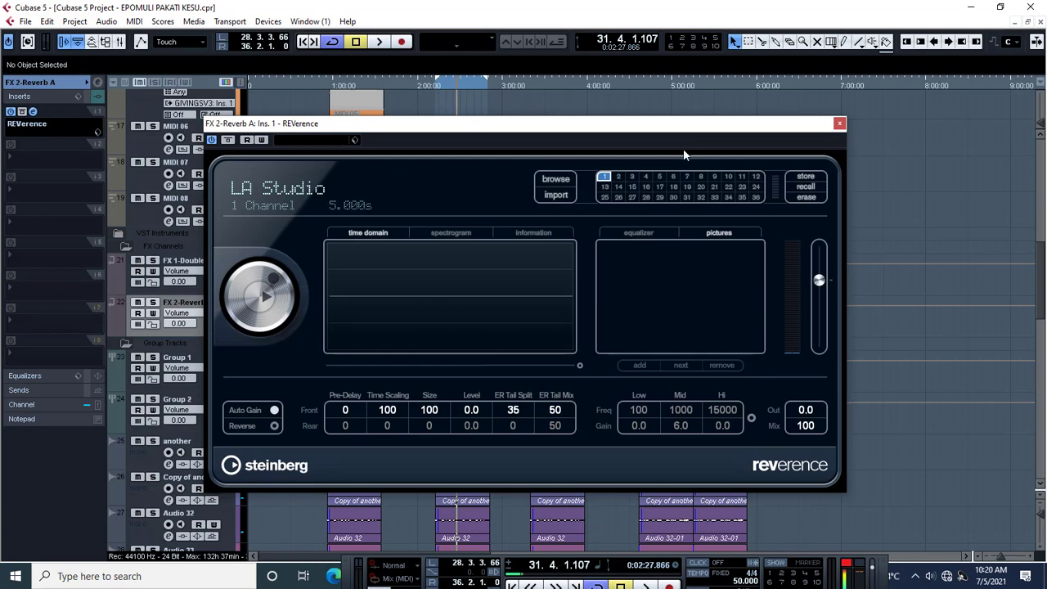
left_click(839, 124)
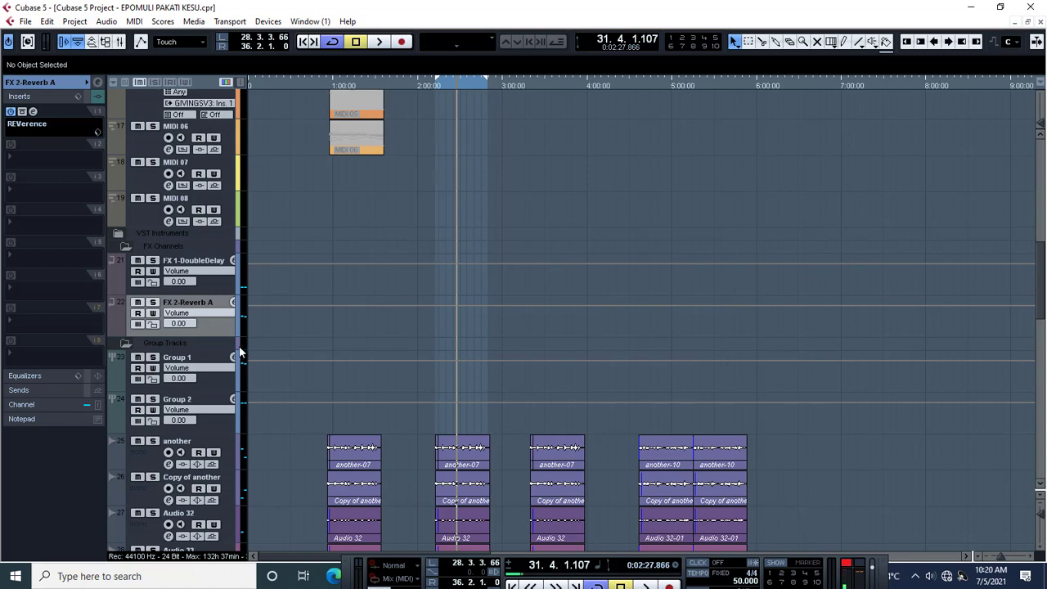
- Send Group 1 to FX 2-Reverb A in its first send slot, open the reverb's editor, and set the send level to about -5.74
left_click(207, 358)
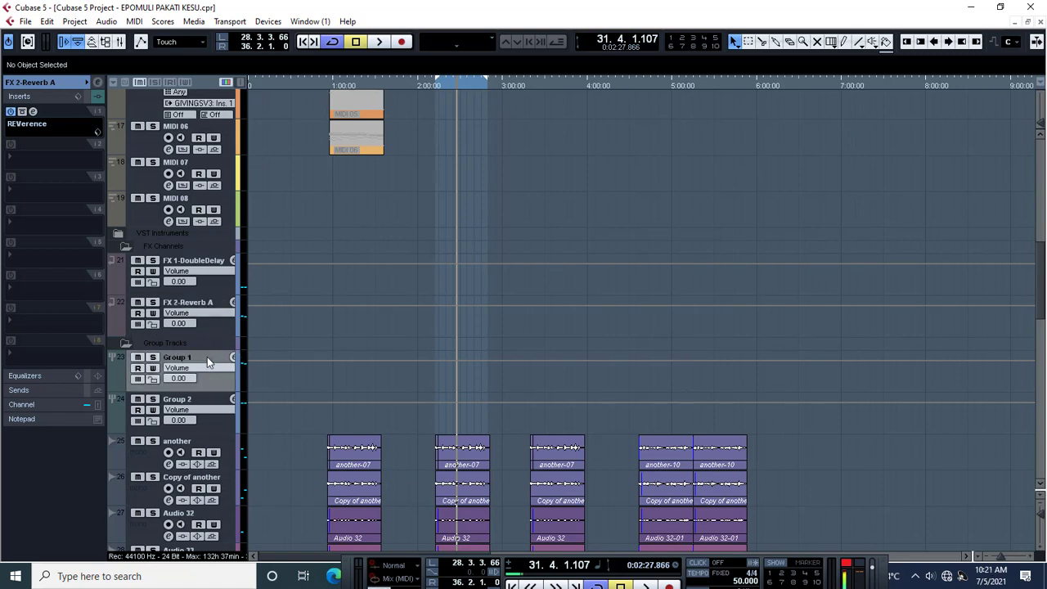
left_click(15, 390)
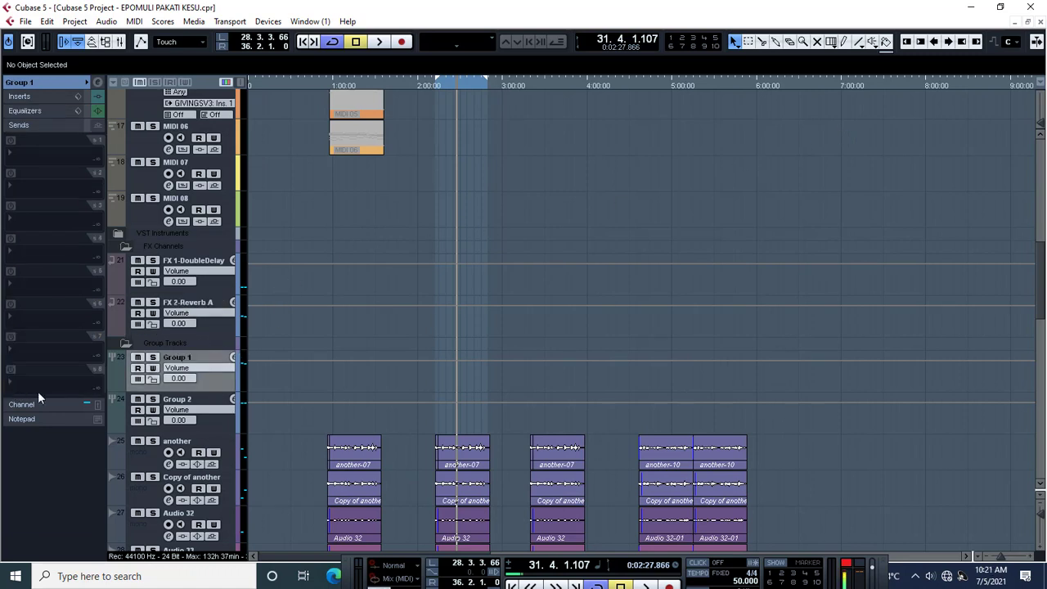
left_click(12, 160)
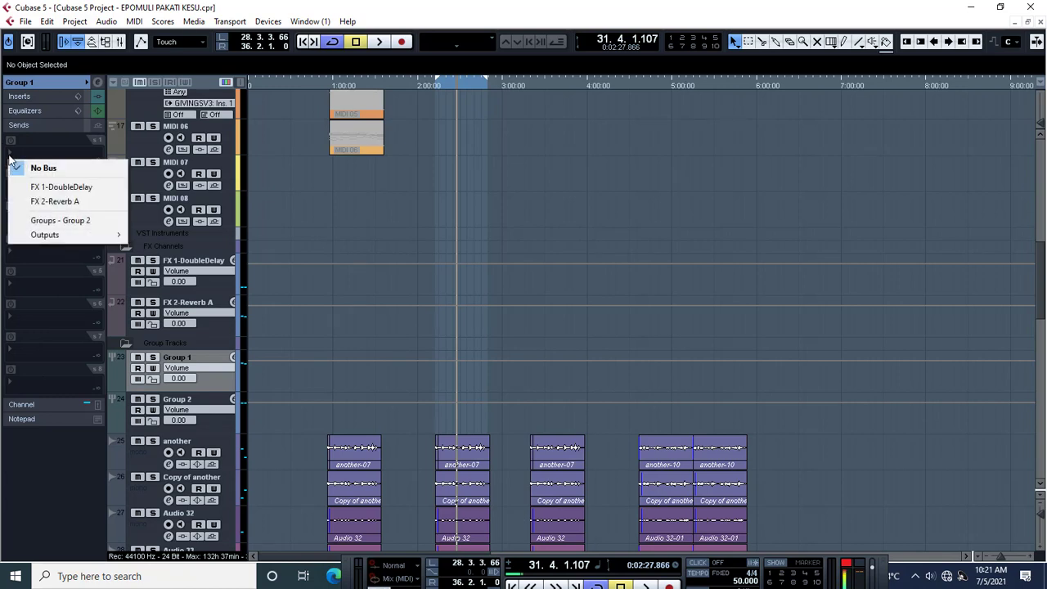
left_click(41, 201)
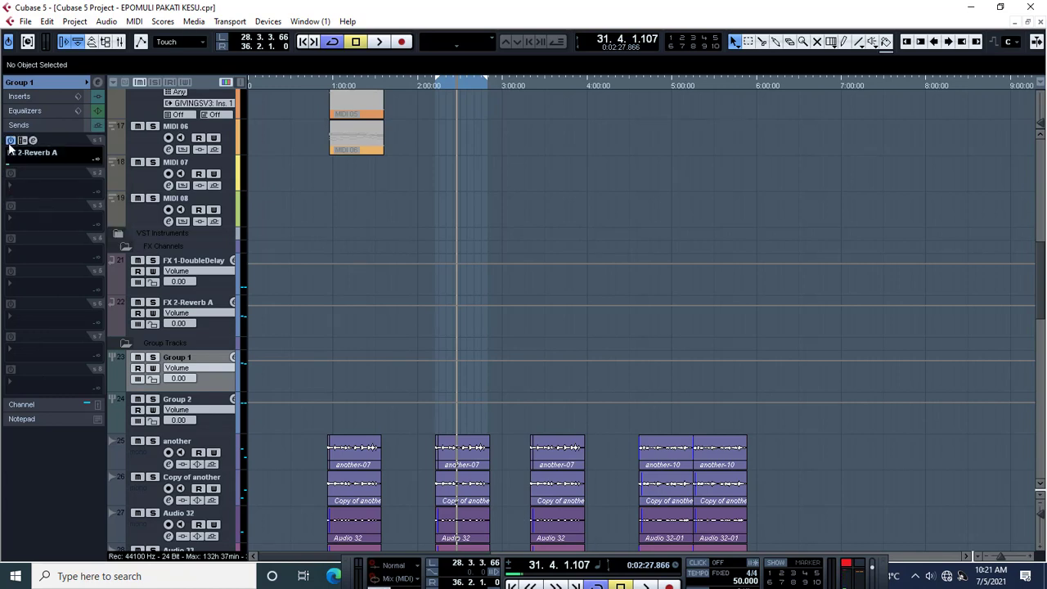
left_click_drag(9, 169, 54, 170)
left_click(33, 141)
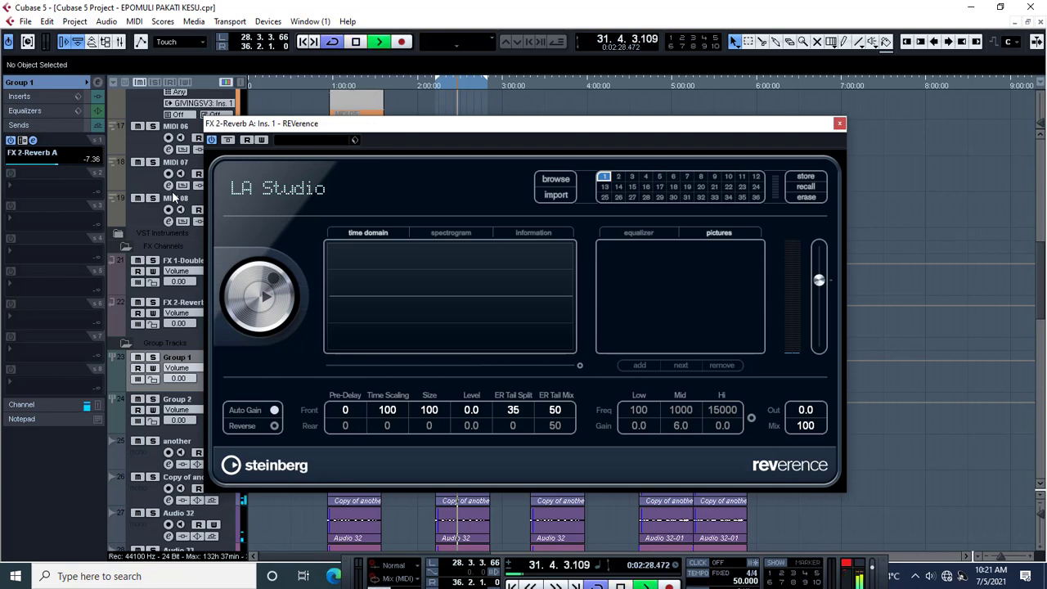
mouse_move(50, 163)
left_mouse_down()
mouse_move(81, 167)
mouse_move(64, 163)
left_mouse_up()
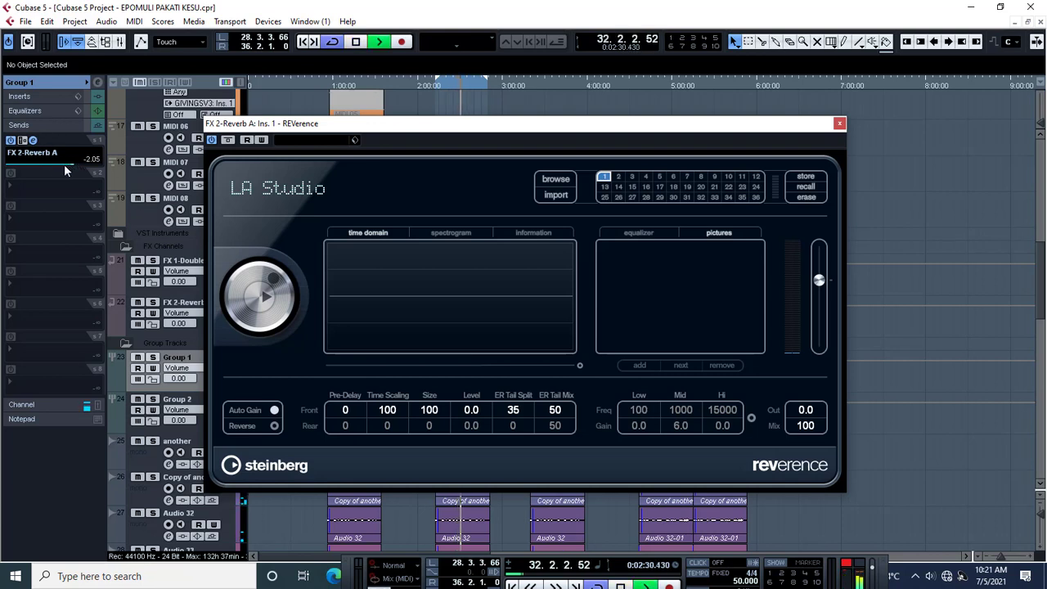
- Browse REVerence's presets and load the Martial Arts Stadium b preset
left_click(324, 139)
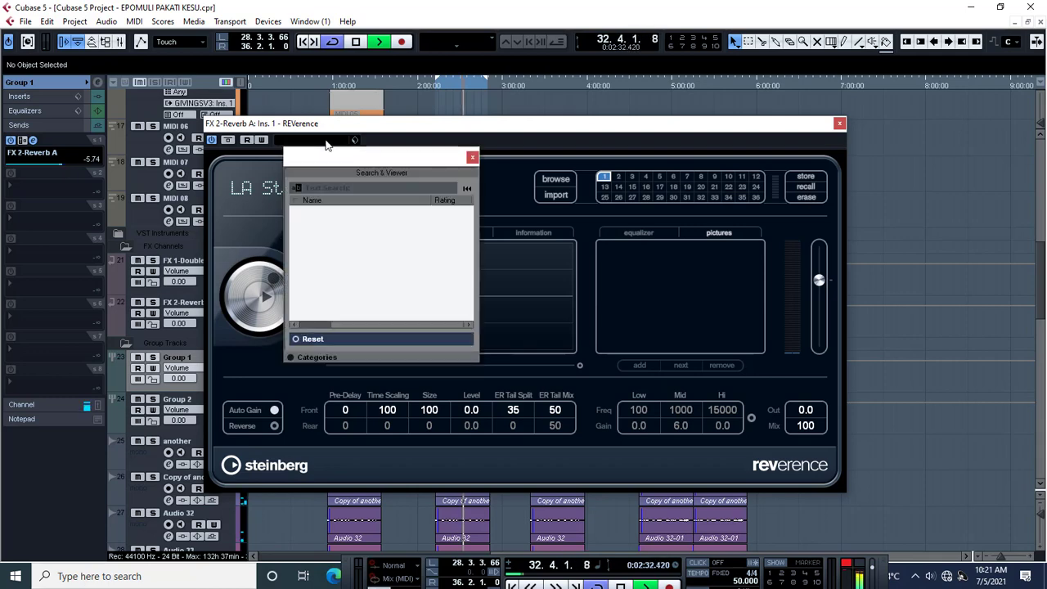
scroll(366, 273, "down", 5)
scroll(365, 272, "up", 15)
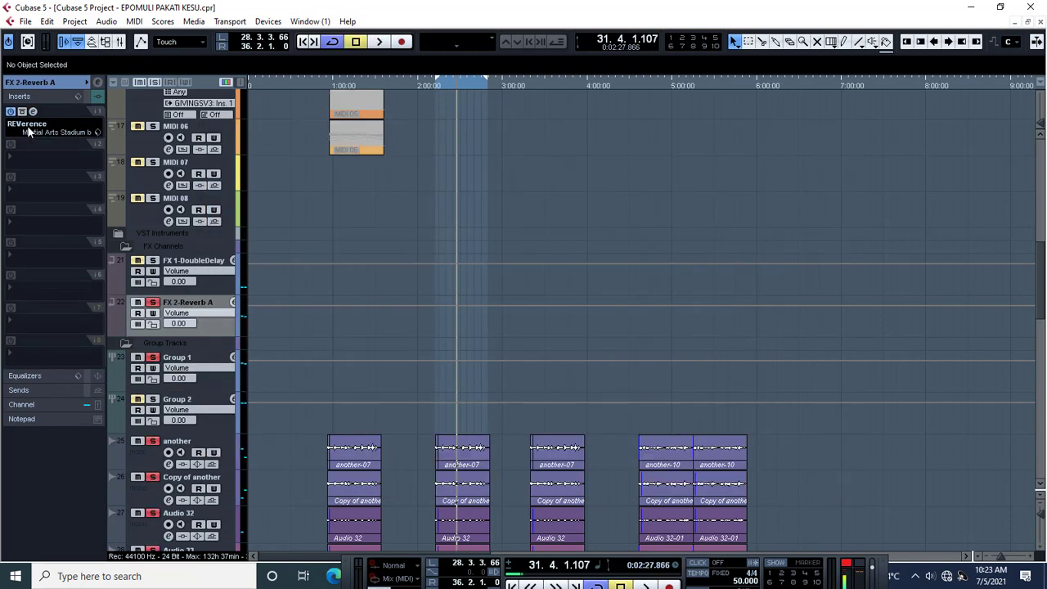
- Replace REVerence on FX 2-Reverb A with Reverb B, discard the old changes, audition it briefly, and close the plug-in
left_click(27, 125)
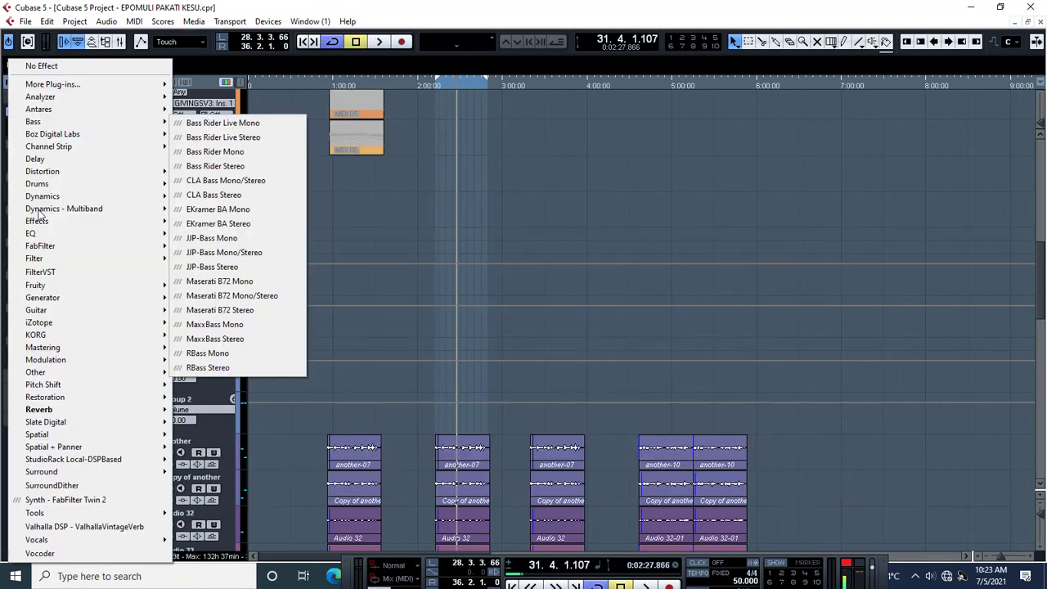
mouse_move(101, 409)
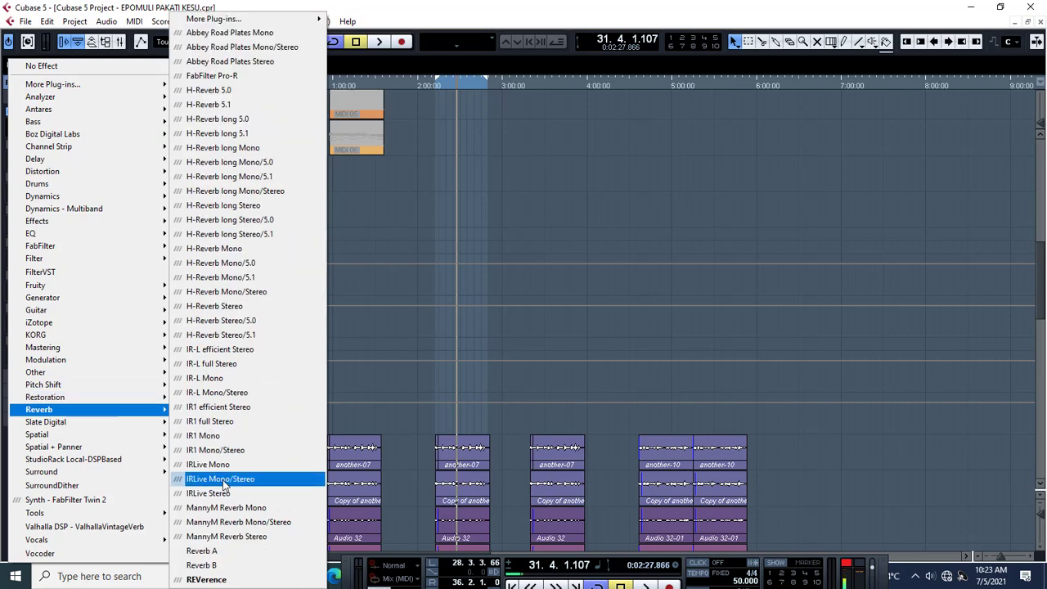
left_click(228, 565)
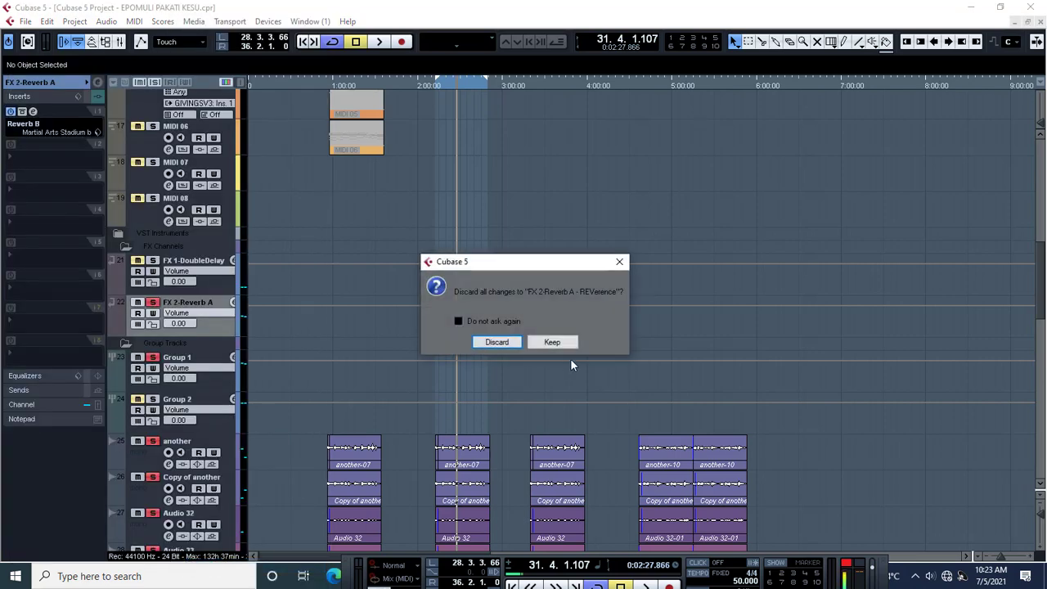
left_click(497, 344)
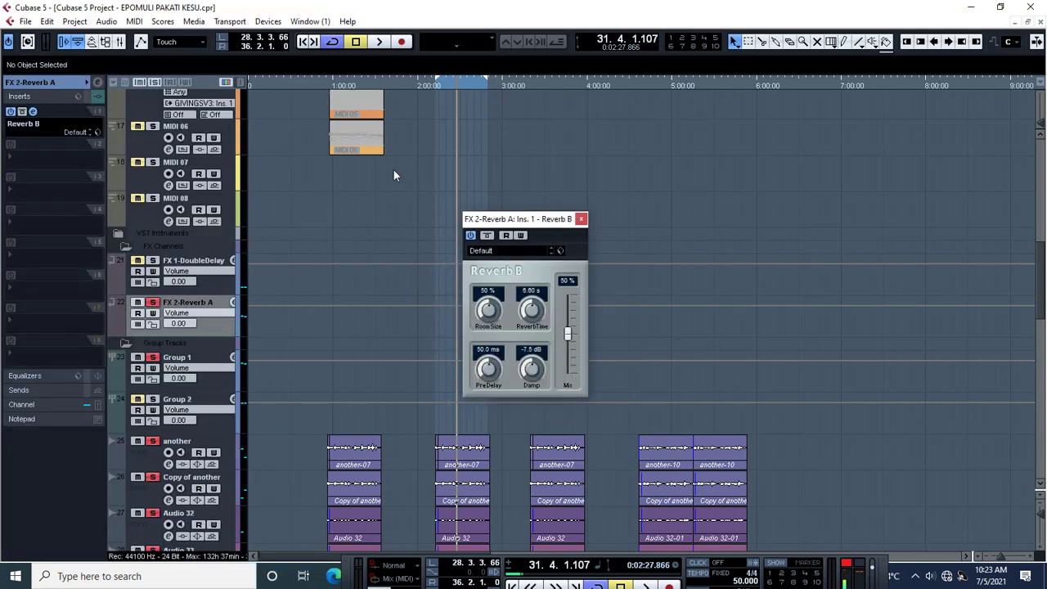
key("space")
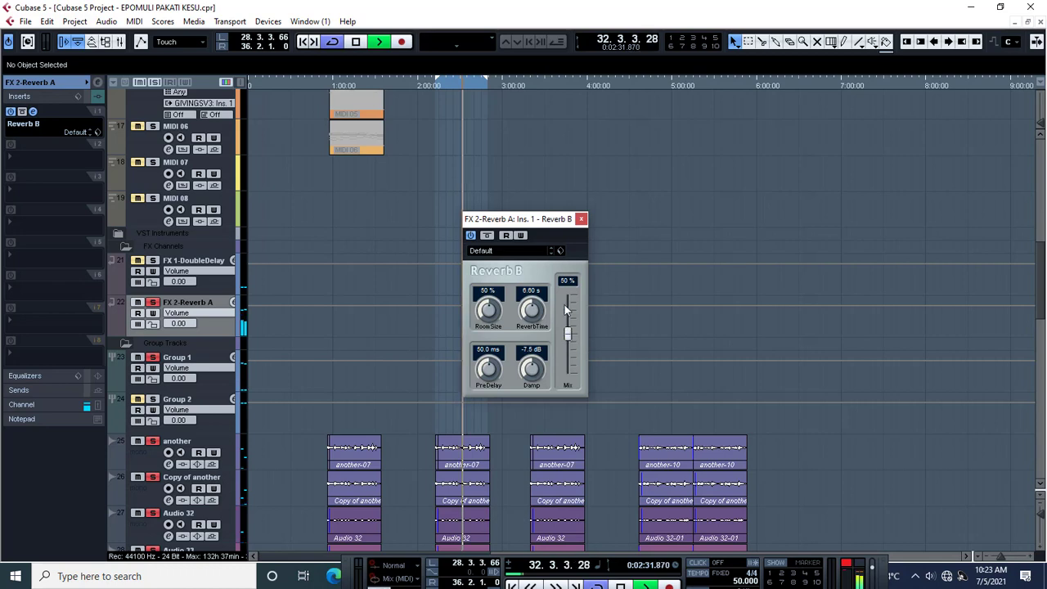
left_click(581, 219)
- Show Group 1's sends and lower the FX 2-Reverb A send to about -26.44 while listening, stopping playback at the end
left_click(208, 364)
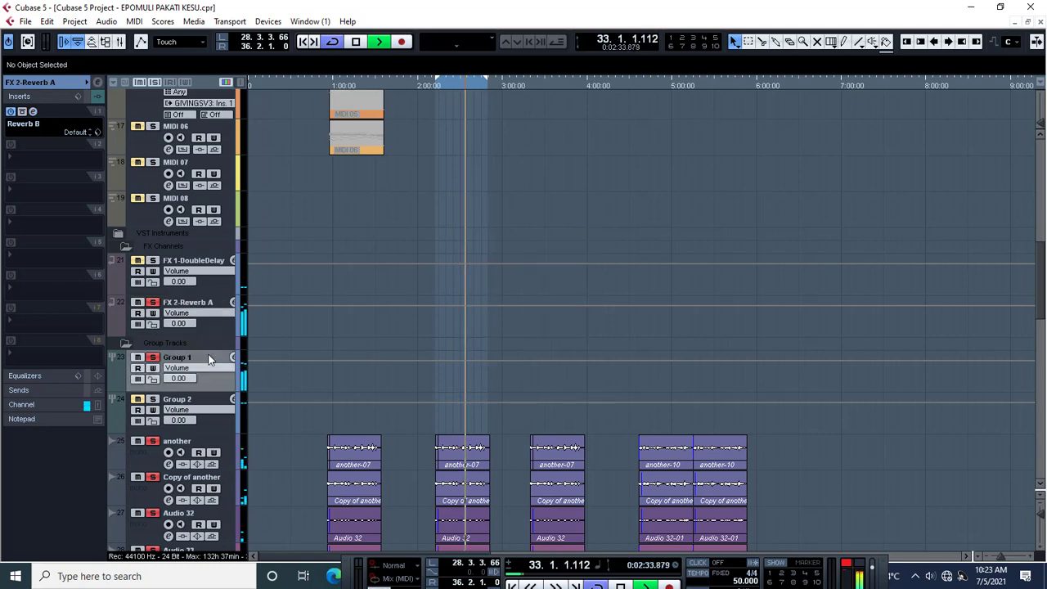
left_click(25, 391)
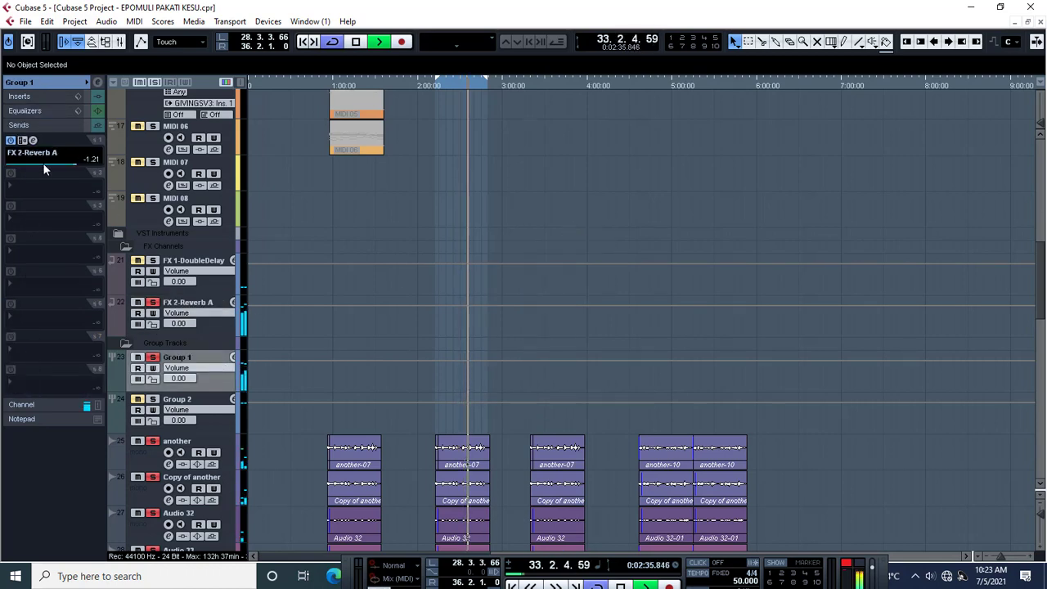
left_click_drag(40, 163, 23, 162)
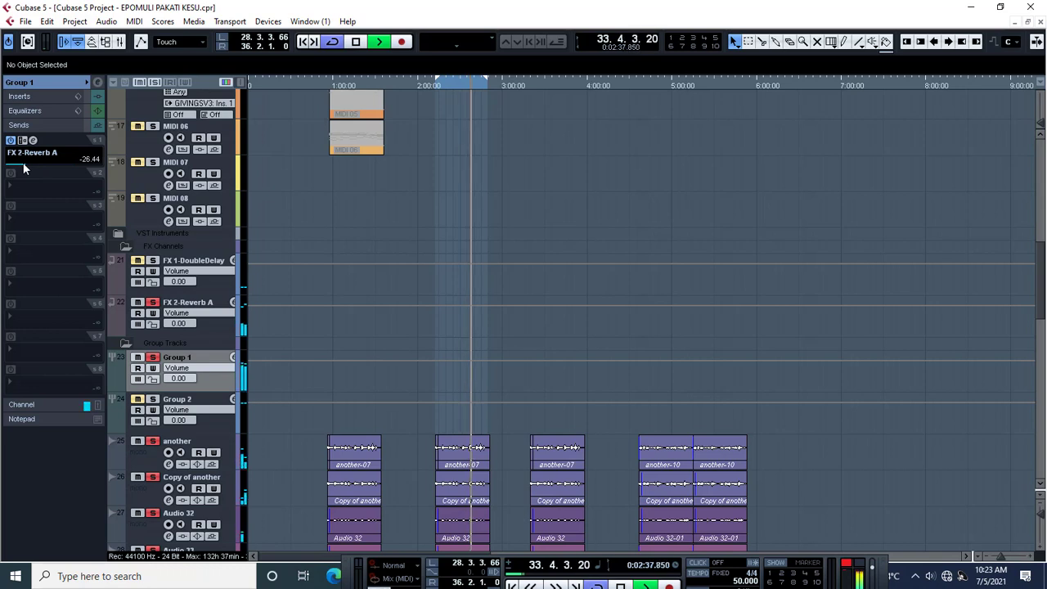
key("space")
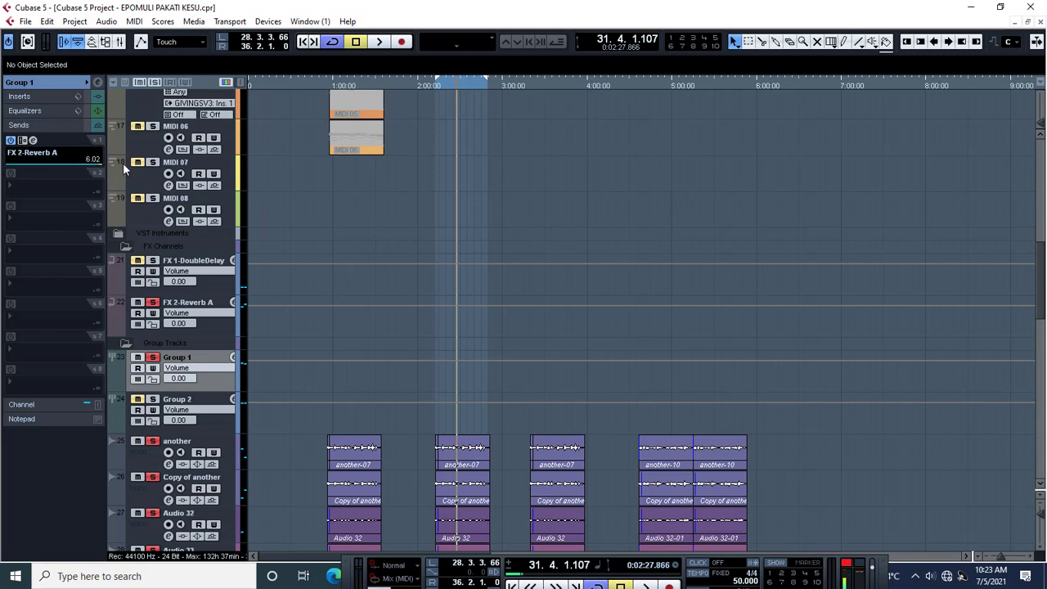
- Try Group 1's reverb send at about -14.75, check Reverb B's editor, and lower the send to about -30.32
left_click_drag(123, 163, 38, 158)
left_click(33, 141)
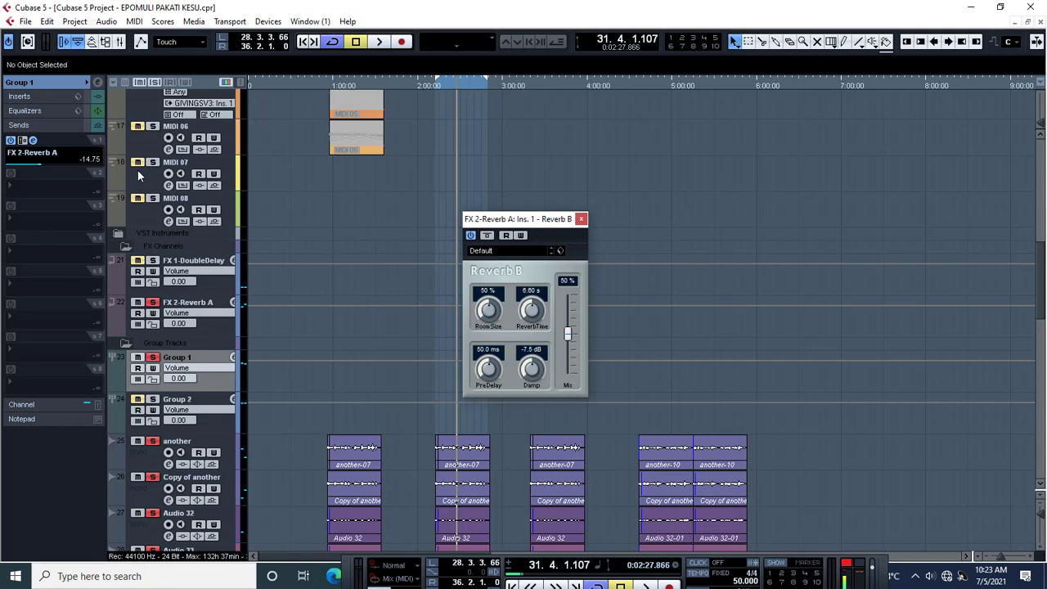
left_click(582, 219)
left_click_drag(31, 164, 21, 171)
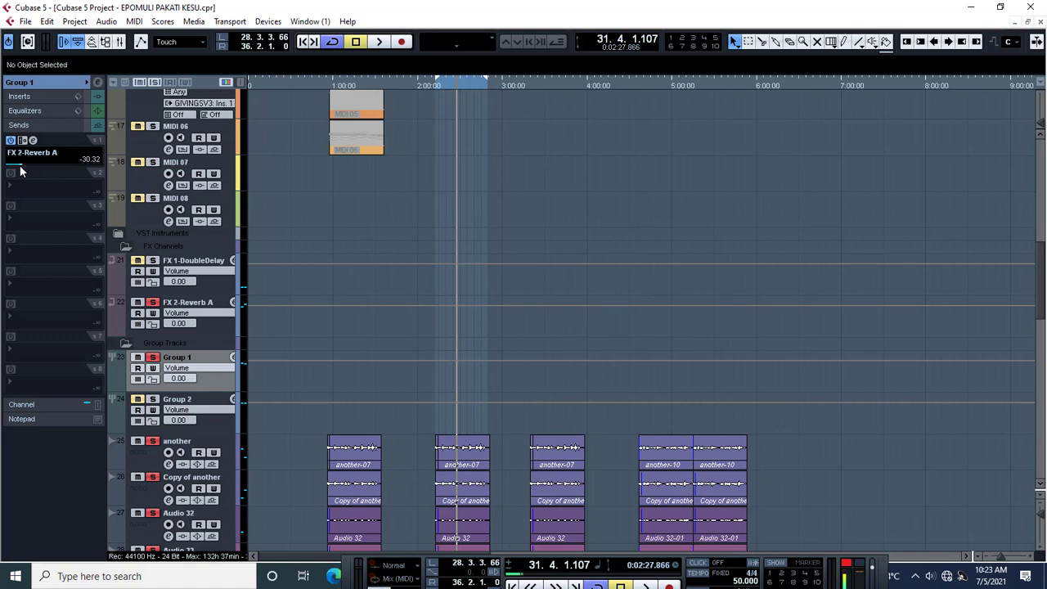
- Raise Group 1's FX 2-Reverb A send to about -22.94 while listening to the loop, and stop playback
key("space")
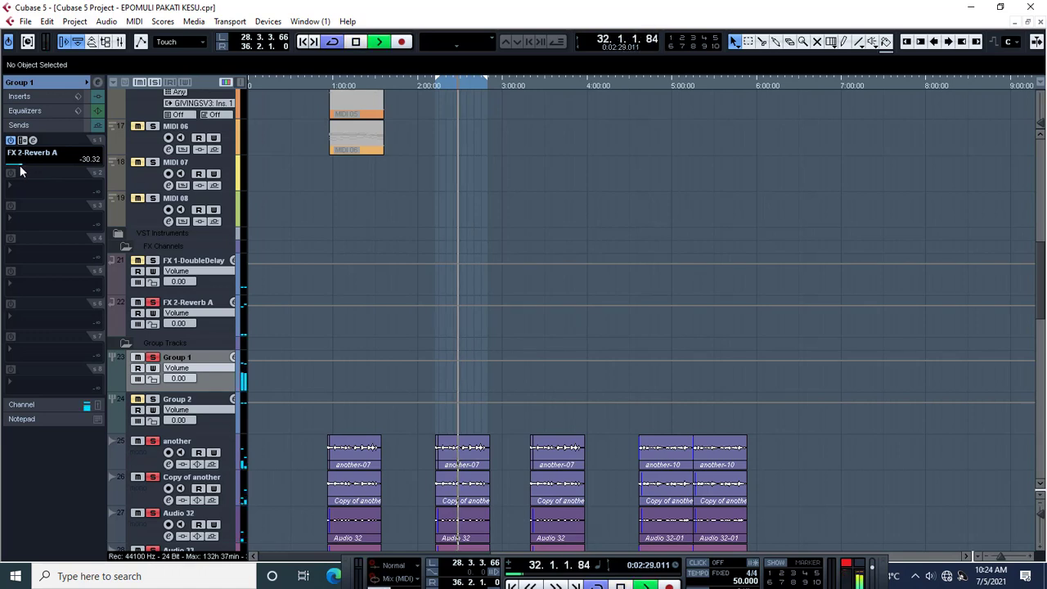
left_click_drag(21, 171, 42, 184)
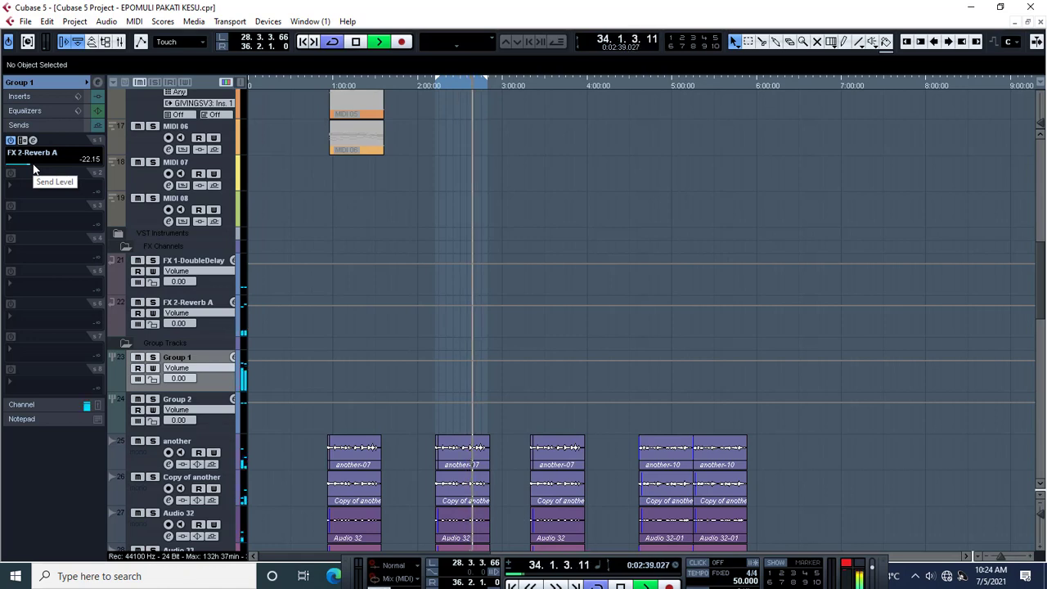
scroll(33, 165, "down", 1)
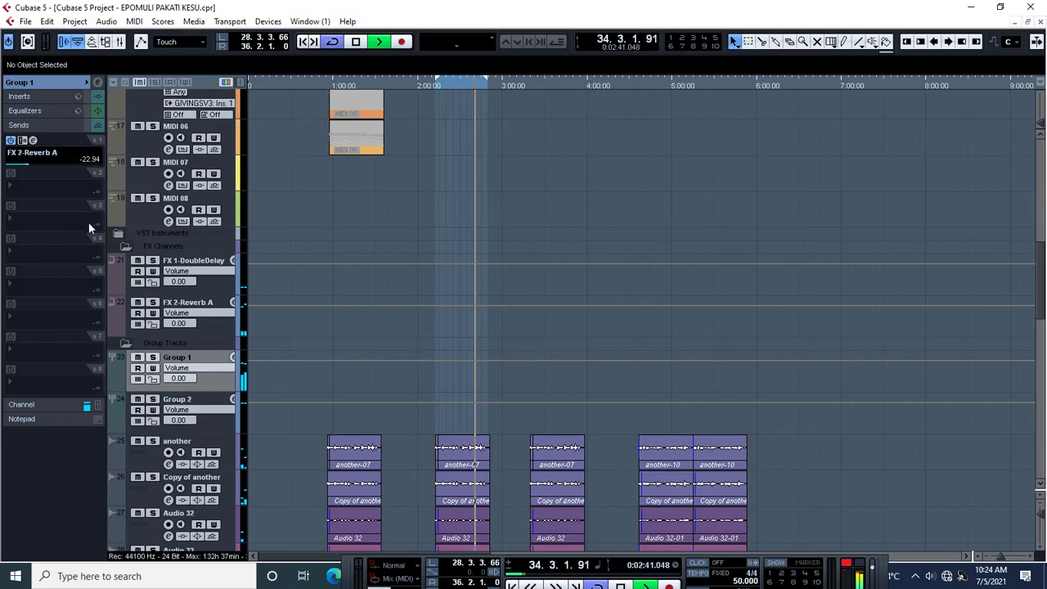
key("space")
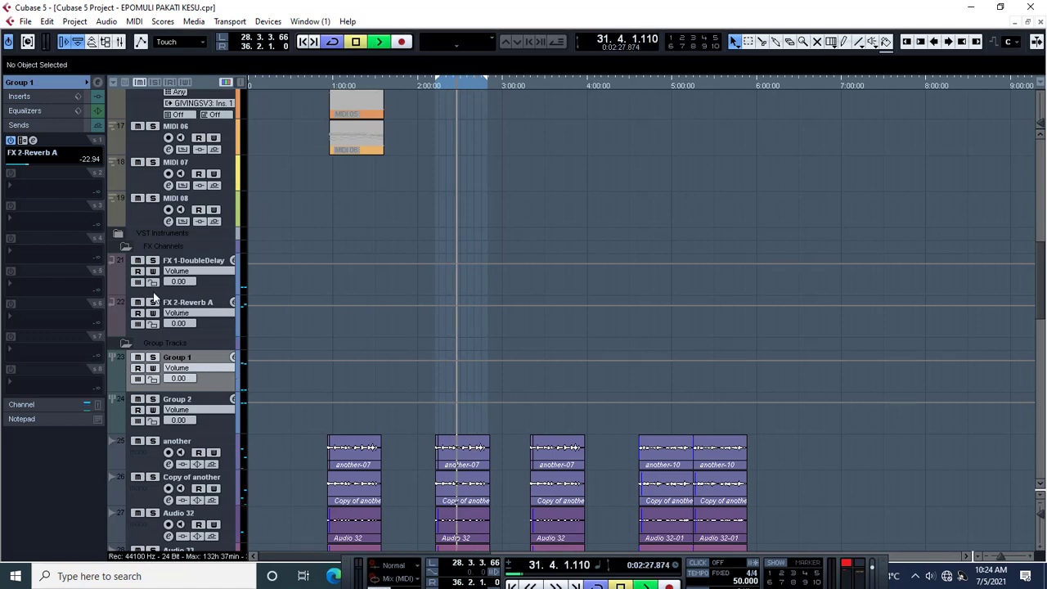
- Open Reverb B from Group 1's send and shorten its reverb time to 1.10 s during loop playback
key("space")
left_click(33, 141)
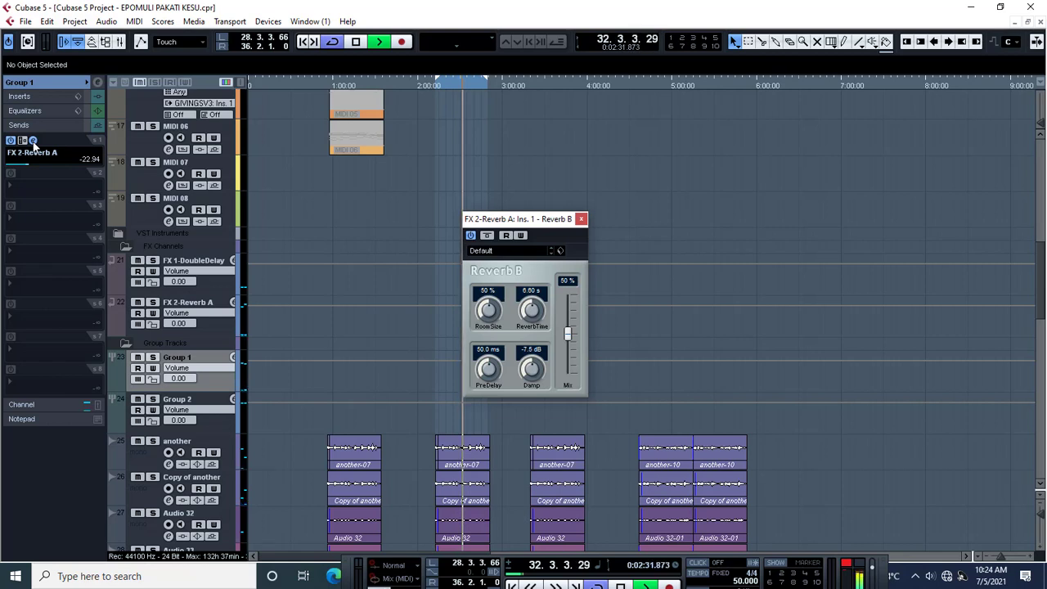
left_click_drag(526, 337, 525, 361)
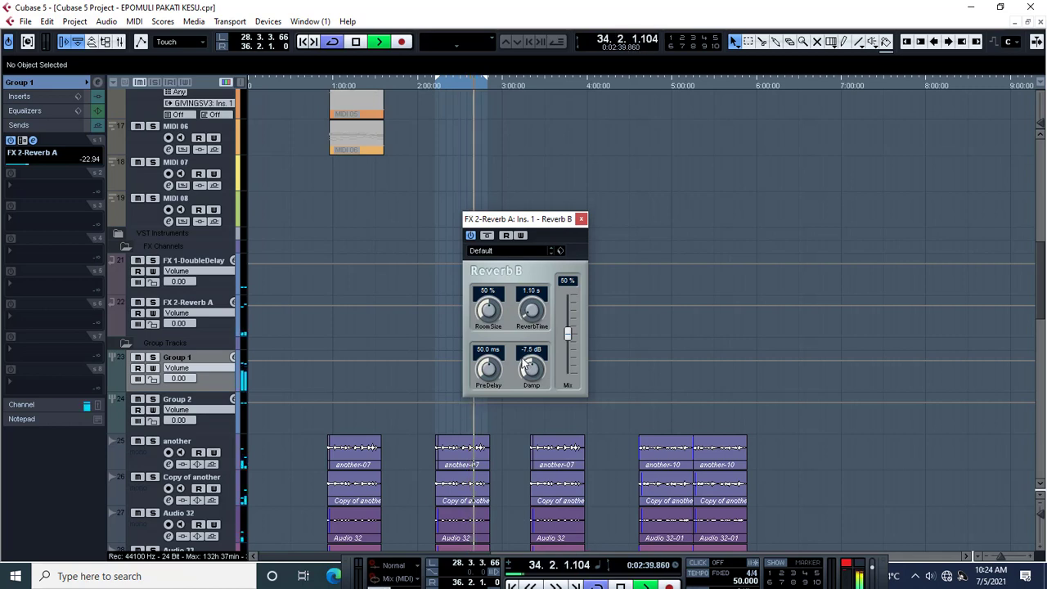
key("space")
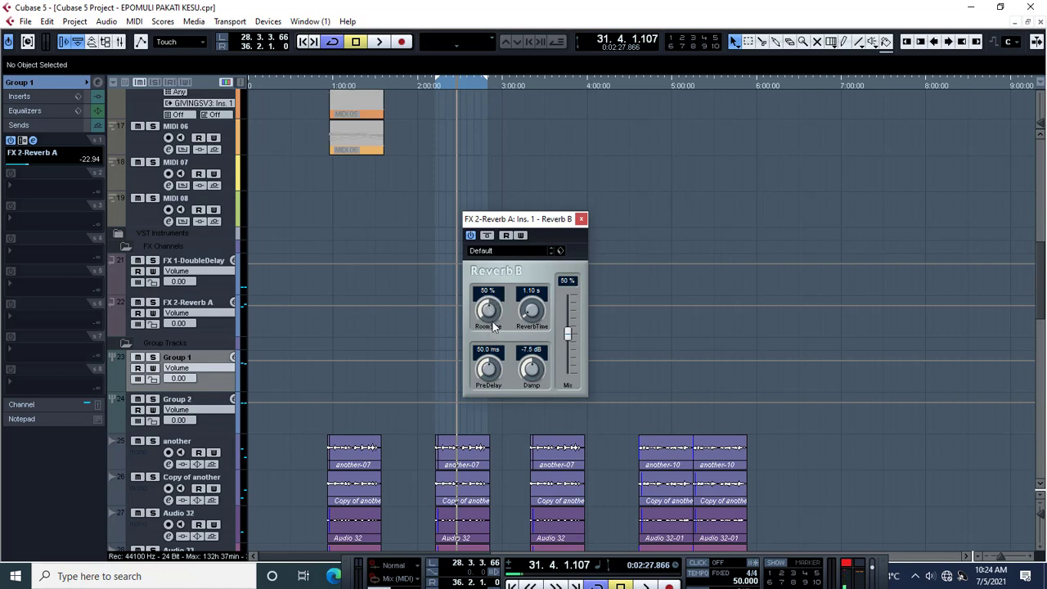
- Set Reverb B's reverb time to 1.3 s and close the plug-in
left_click(532, 291)
type("1.3")
key("Return")
left_click(584, 220)
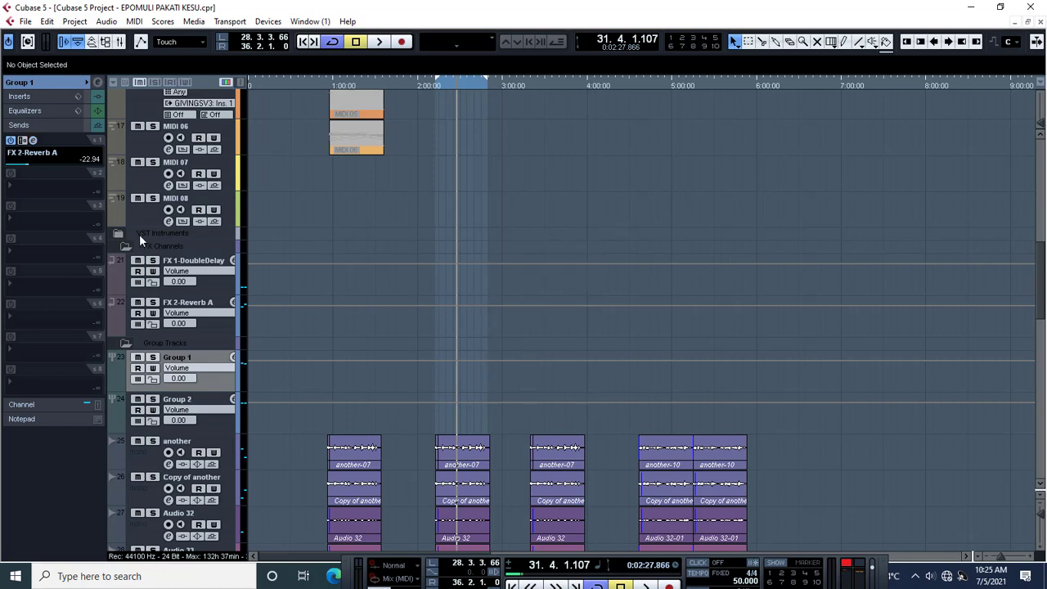
- Review Reverb B's settings from Group 1's send, and raise the FX 2-Reverb A send to about -17.19 during loop playback
left_click(33, 141)
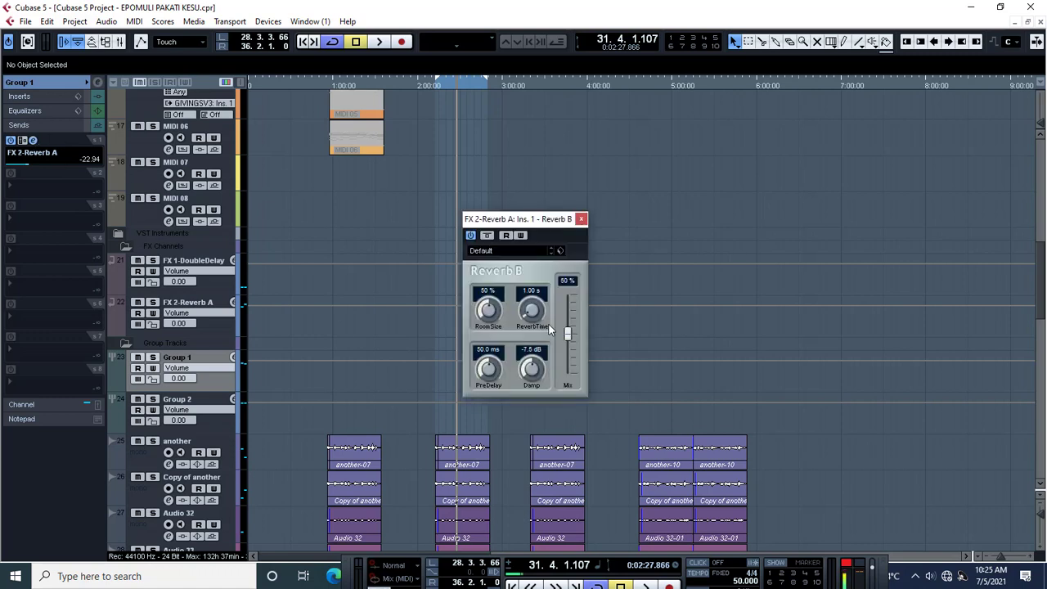
left_click(581, 220)
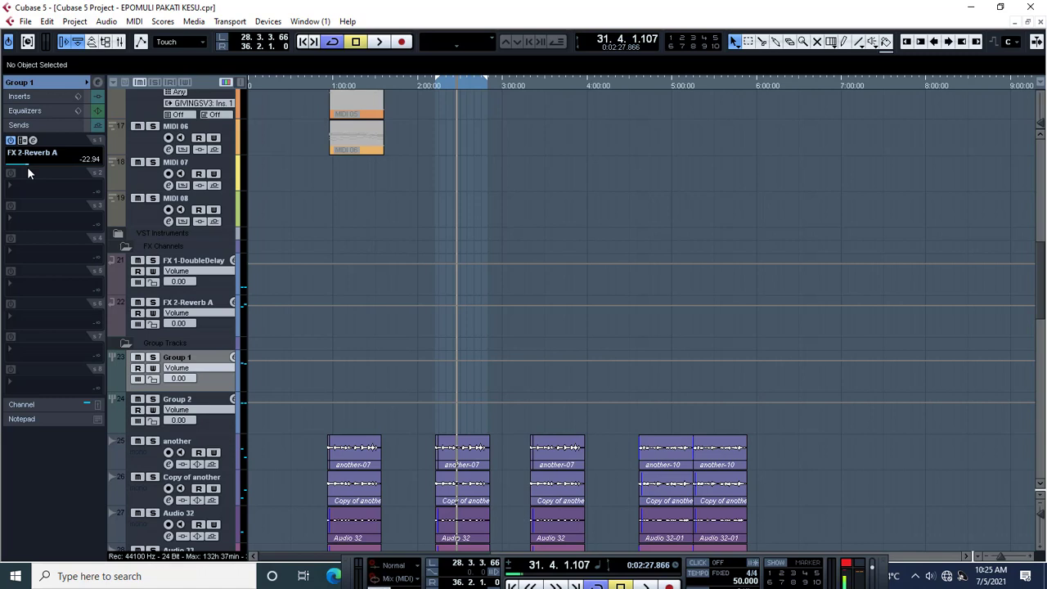
key("space")
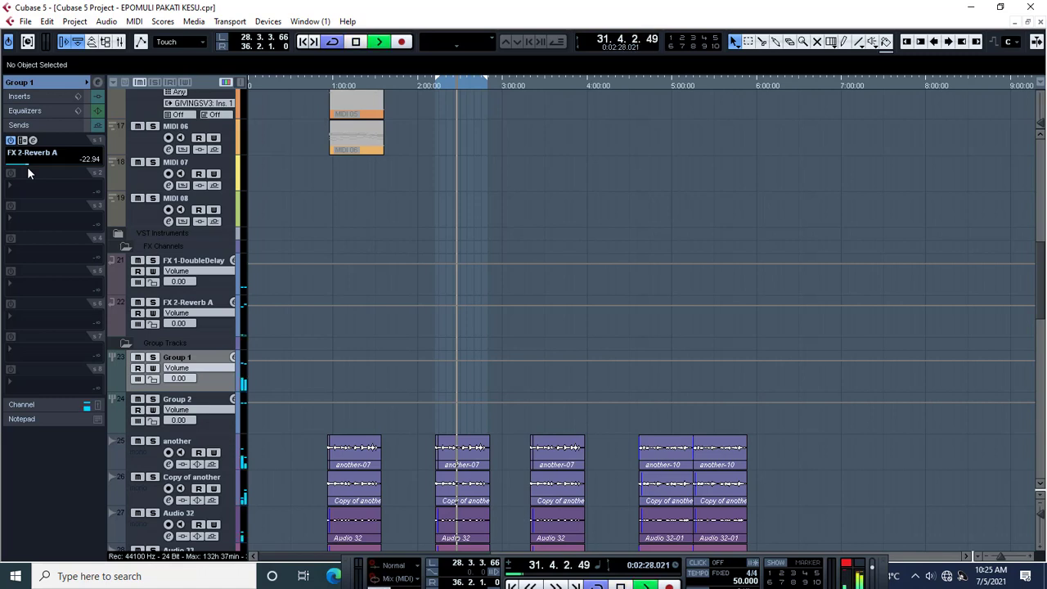
mouse_move(28, 168)
left_mouse_down()
mouse_move(52, 162)
mouse_move(42, 168)
left_mouse_up()
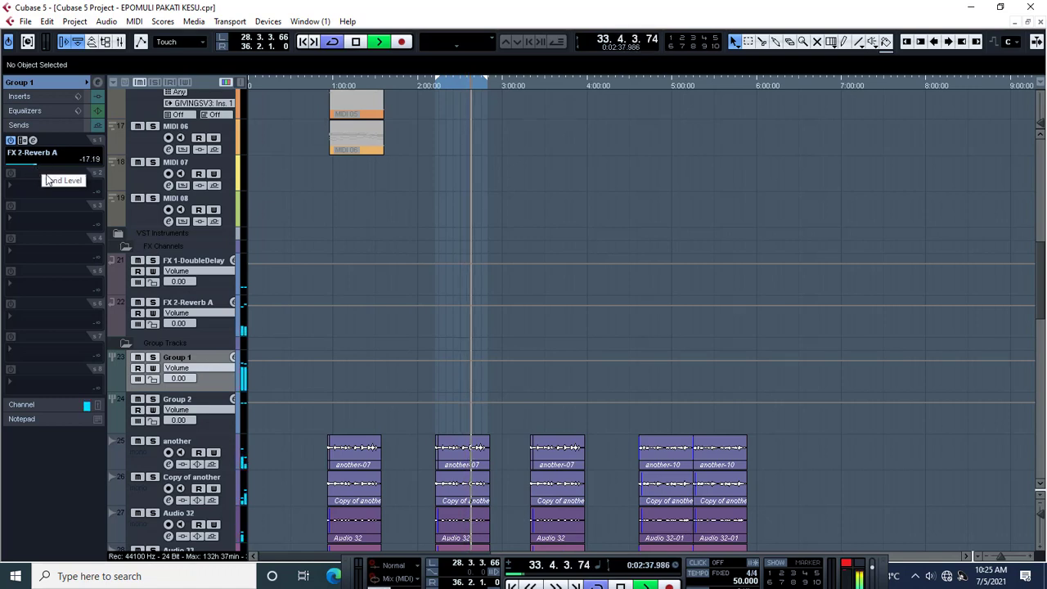
- Solo Group 1 briefly to compare, lower its FX 2-Reverb A send to about -18.39, and stop playback
left_click(152, 358)
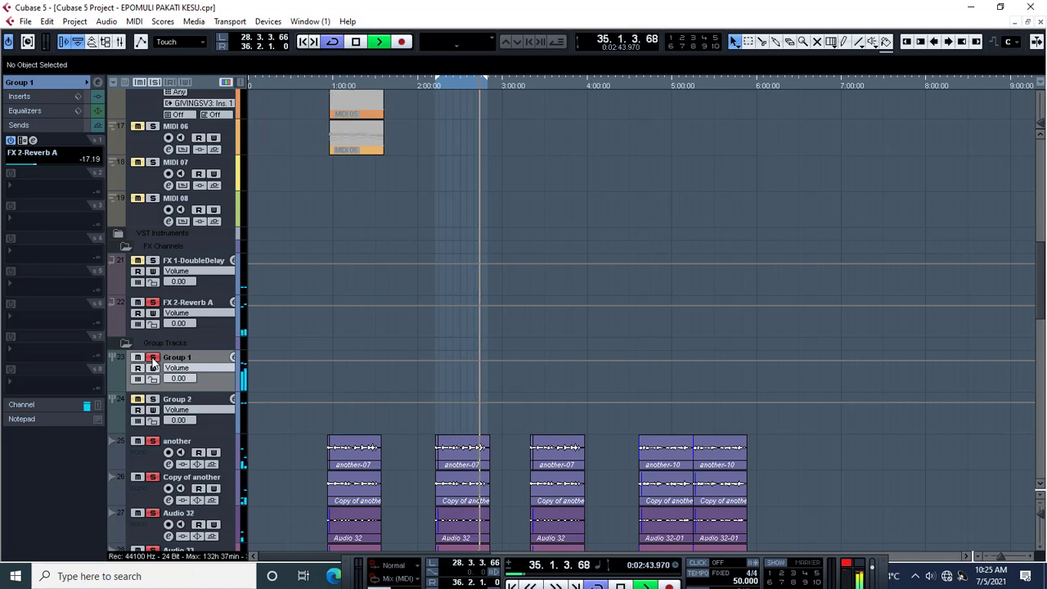
left_click(153, 357)
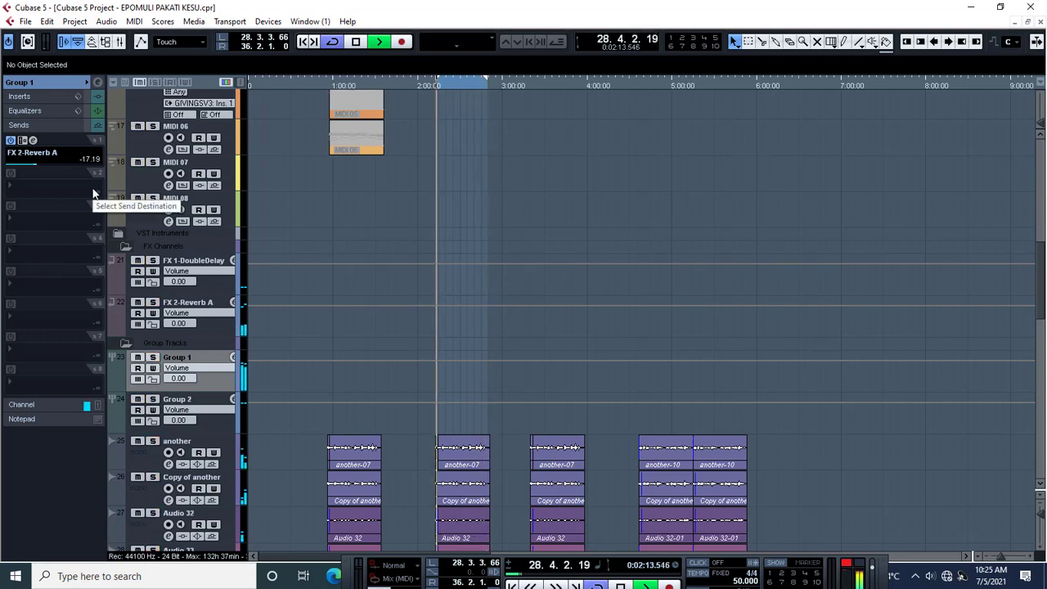
left_click(36, 164)
scroll(36, 170, "down", 1)
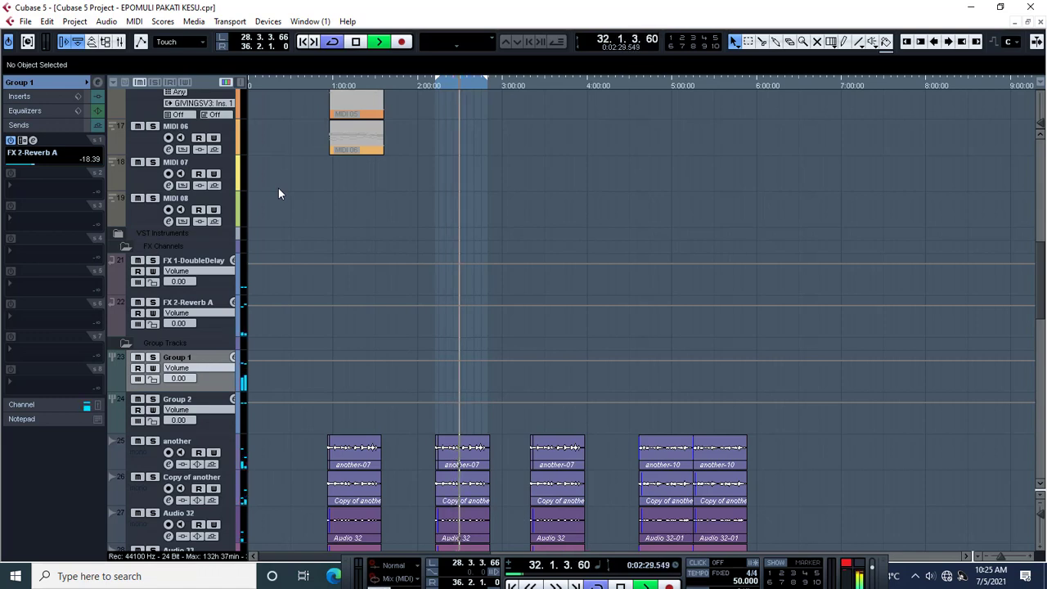
key("space")
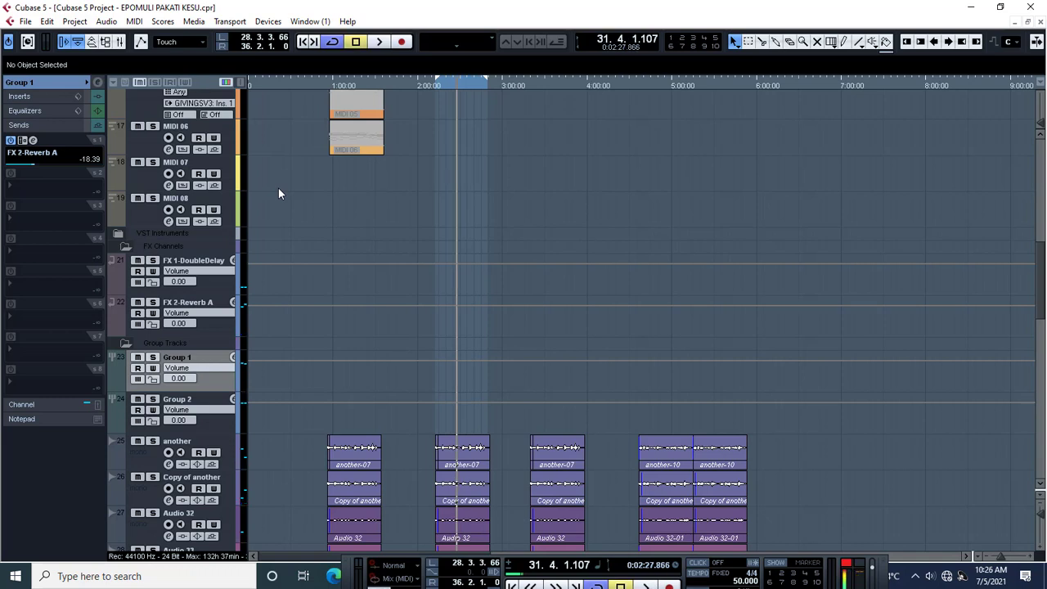
- Review Reverb B's settings, Group 1's insert chain and the backing vocal tracks
left_click(33, 141)
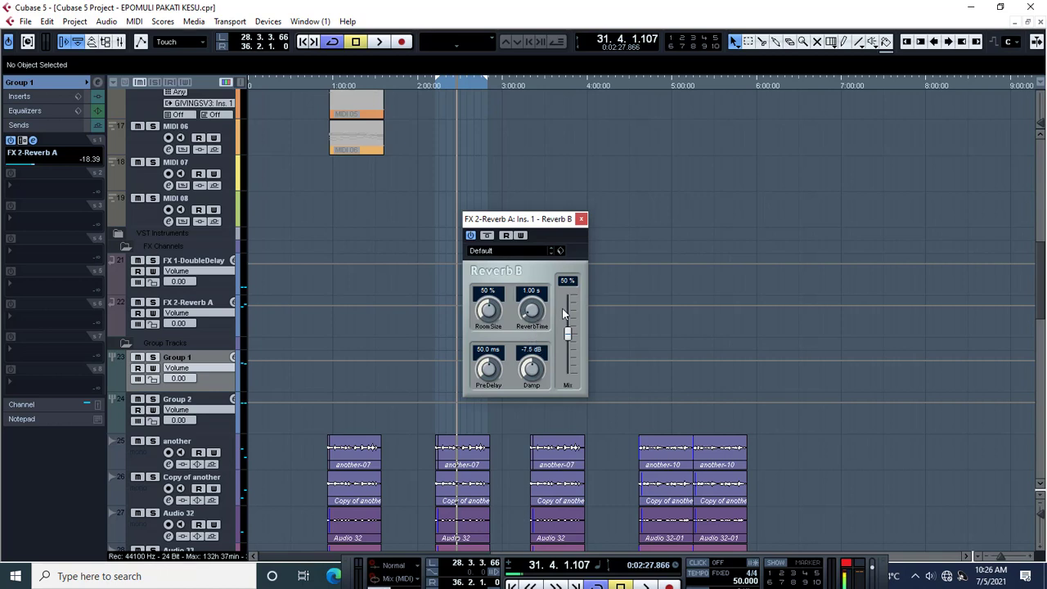
left_click(581, 219)
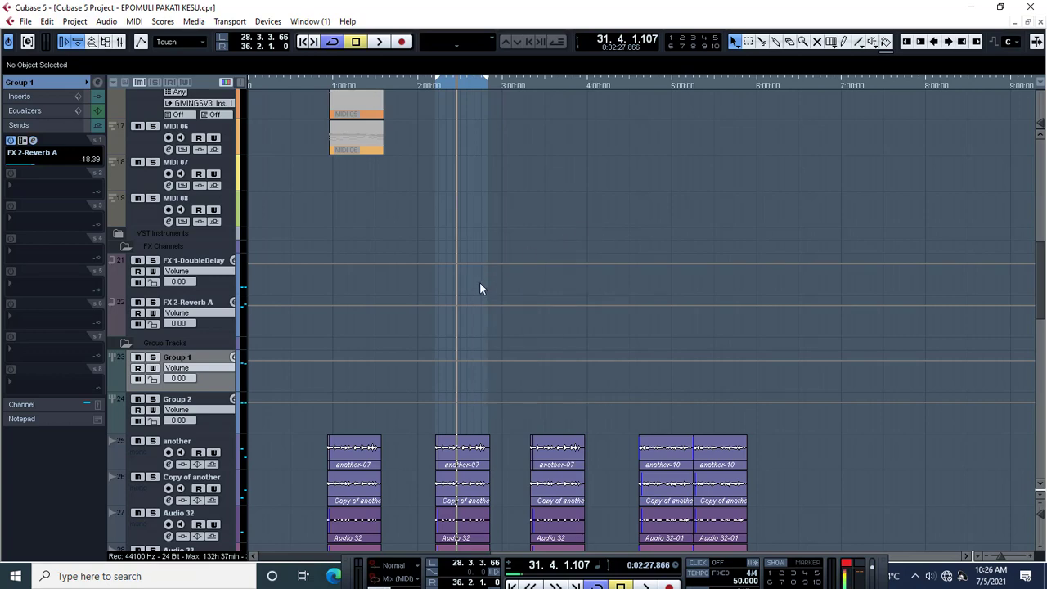
scroll(480, 288, "down", 3)
left_click(20, 97)
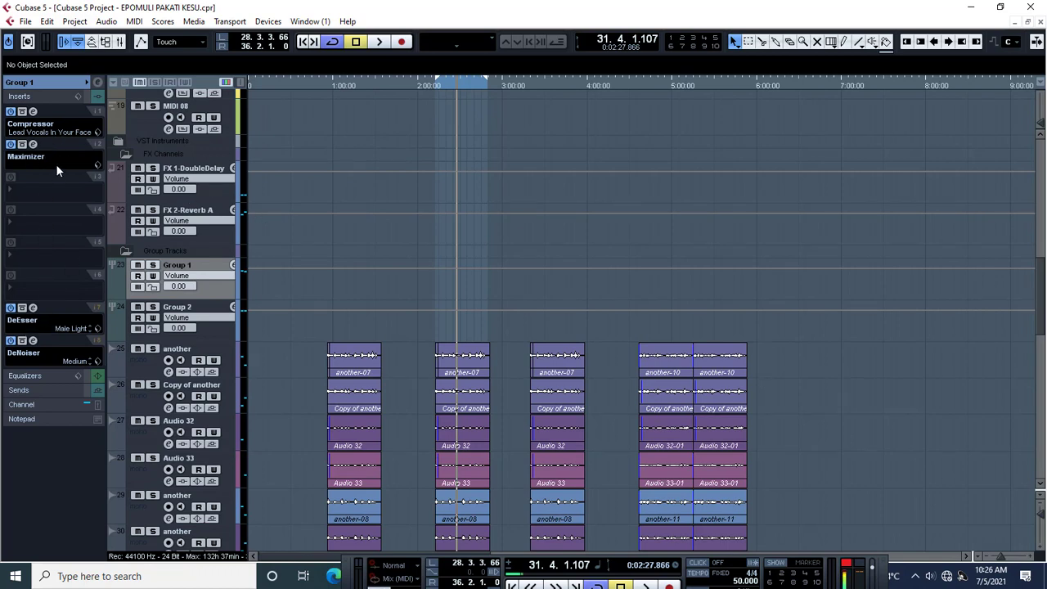
scroll(545, 279, "down", 10)
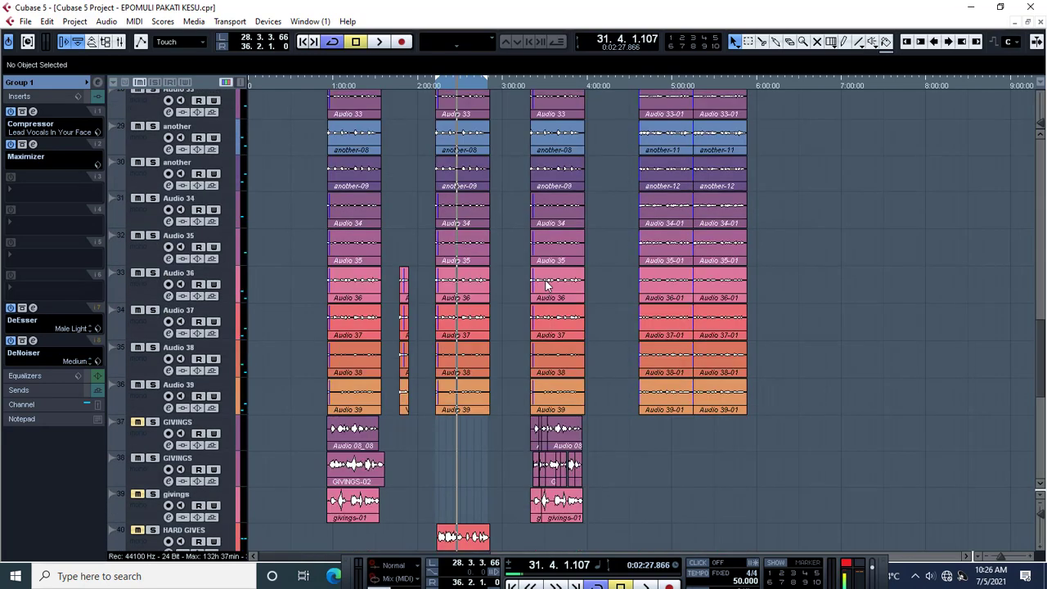
scroll(547, 284, "up", 5)
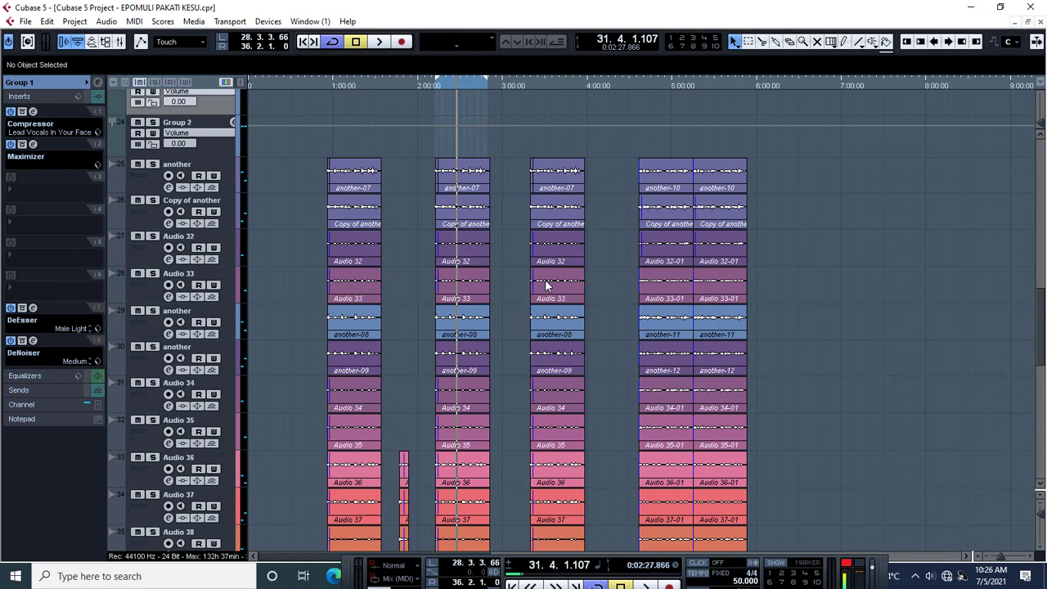
- Pull Audio 32's left pan in towards the centre and set Audio 33's pan to R45
left_click(116, 252)
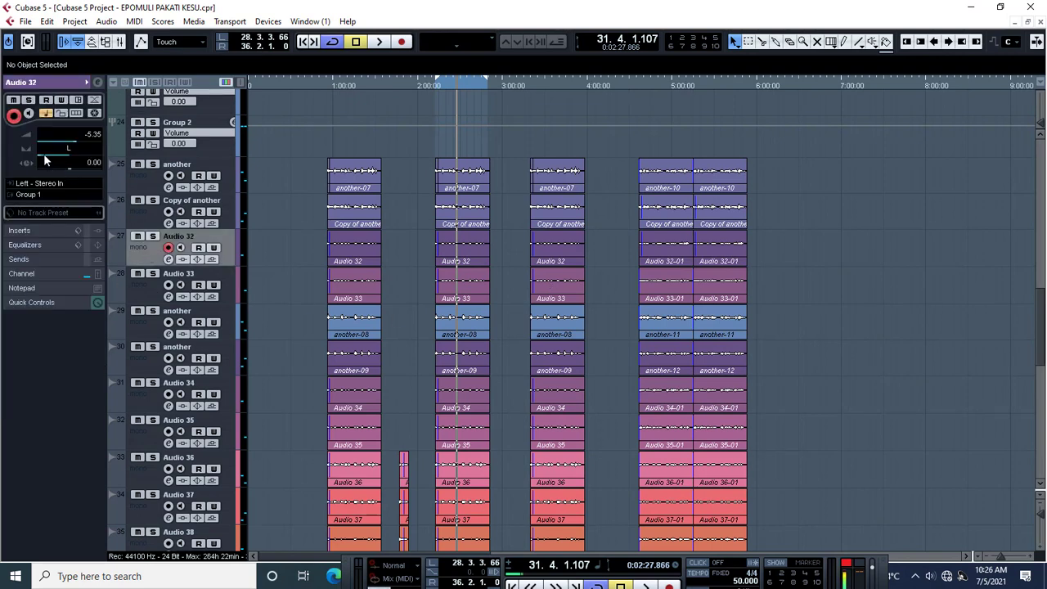
left_click_drag(41, 153, 53, 154)
left_click(145, 288)
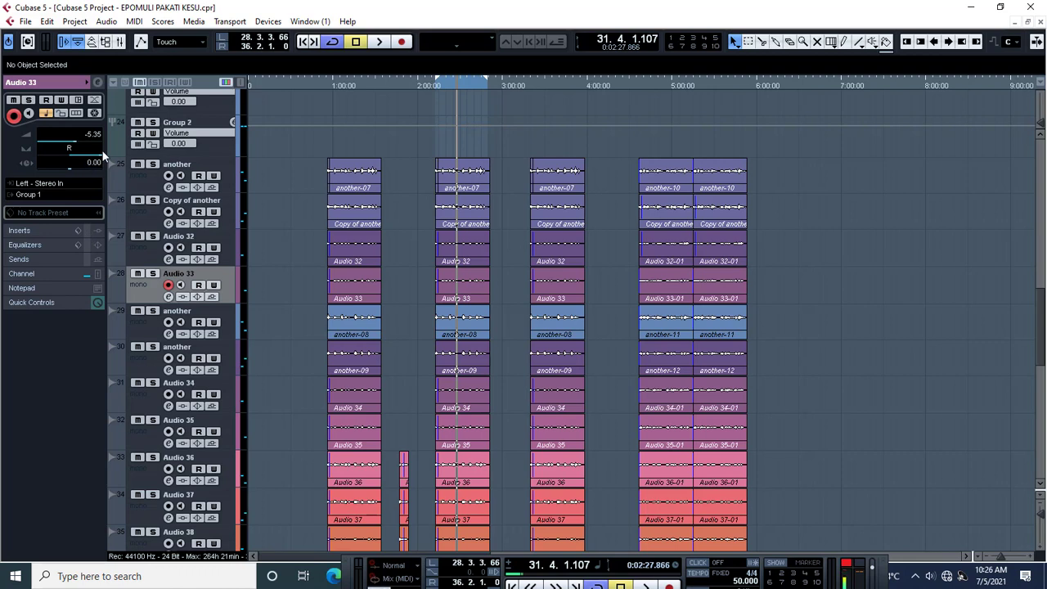
left_click_drag(99, 161, 83, 155)
- Check the pans of track 30, Audio 34 and Audio 35 while listening to the loop, and stop playback
key("space")
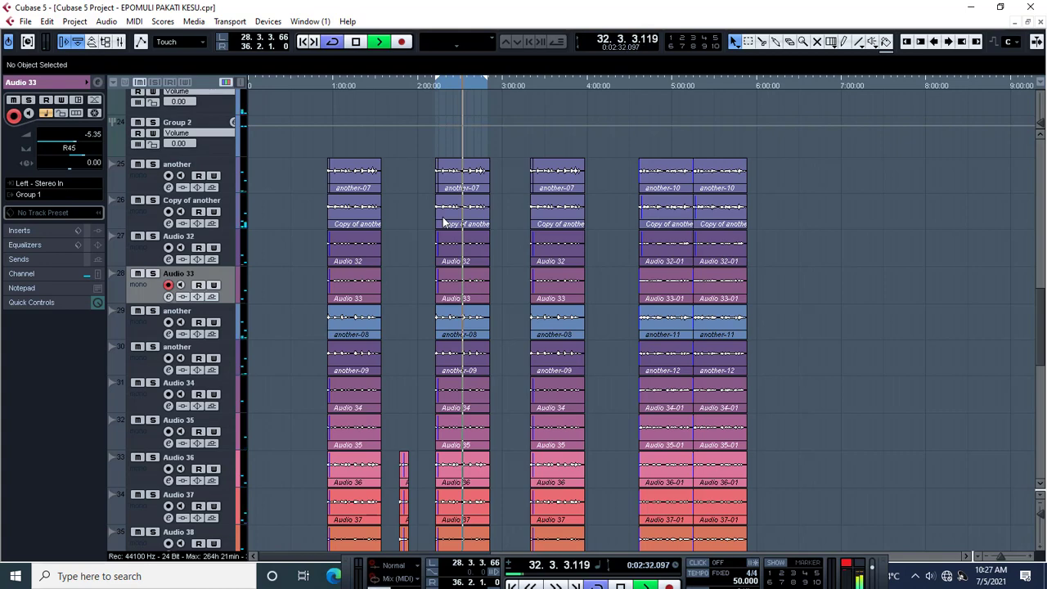
scroll(368, 281, "down", 5)
left_click(156, 176)
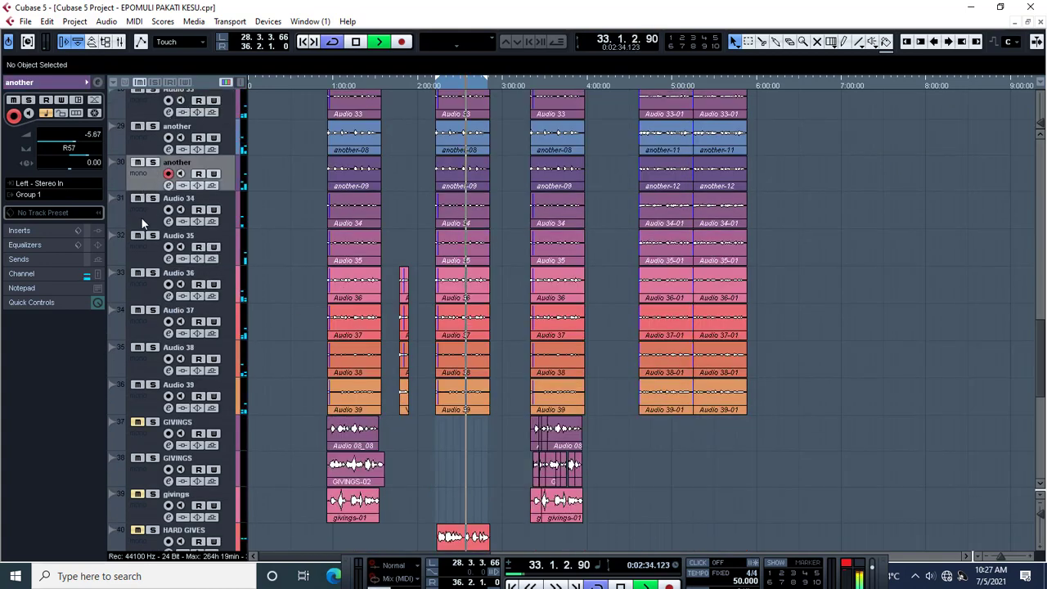
left_click(147, 217)
left_click(146, 252)
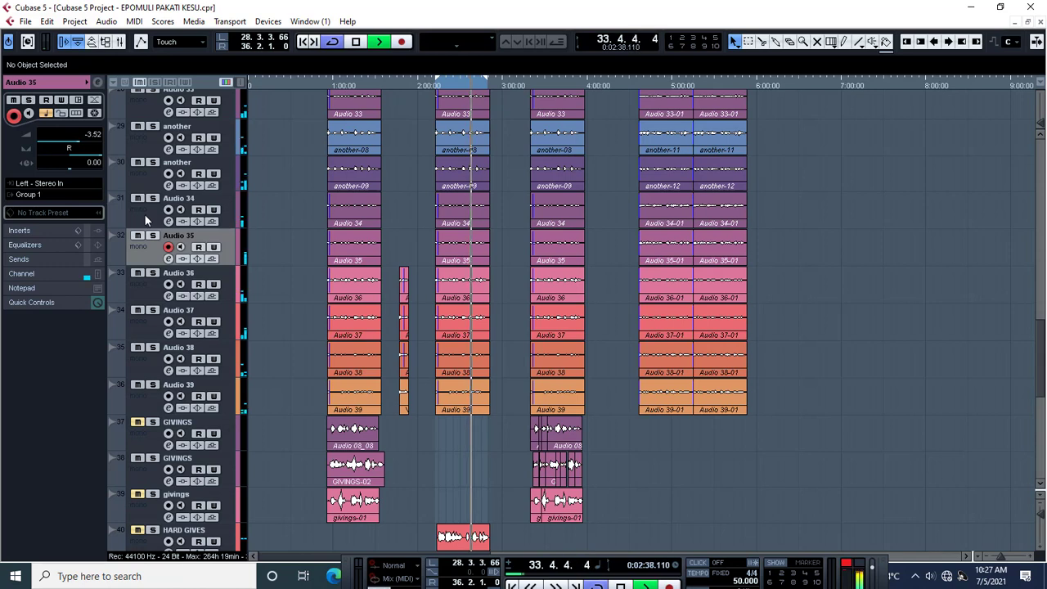
key("space")
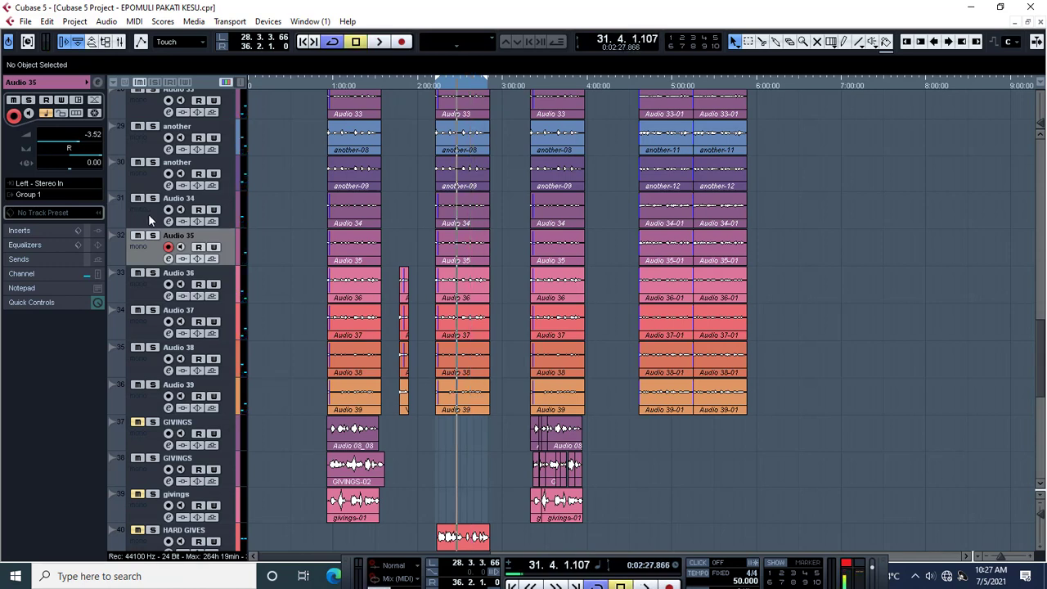
- Set Audio 34's pan to L57 and Audio 35's pan to R55, and audition the loop
left_click(144, 216)
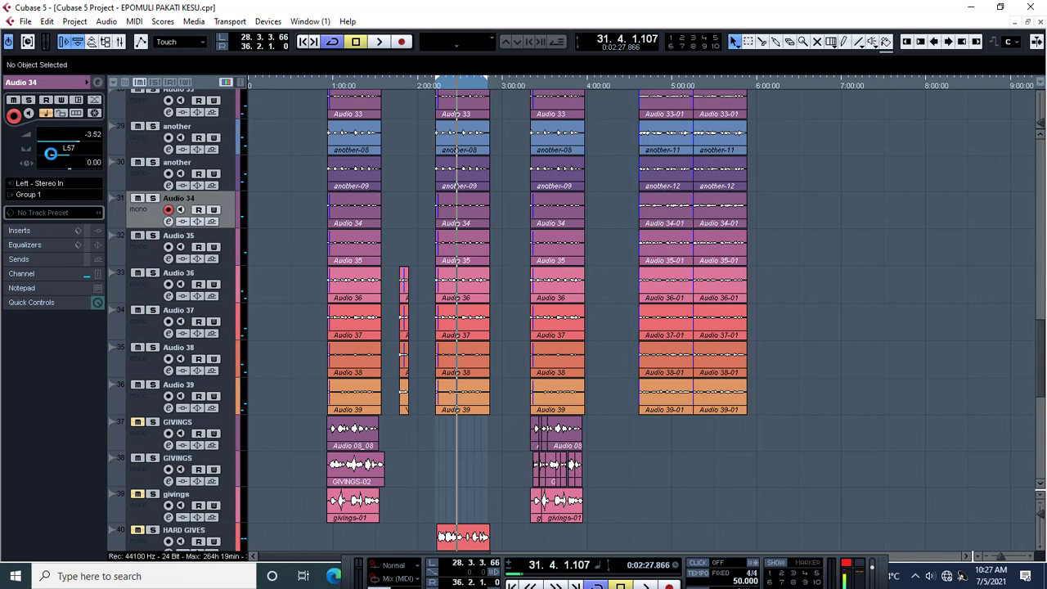
scroll(54, 154, "down", 4)
left_click(154, 256)
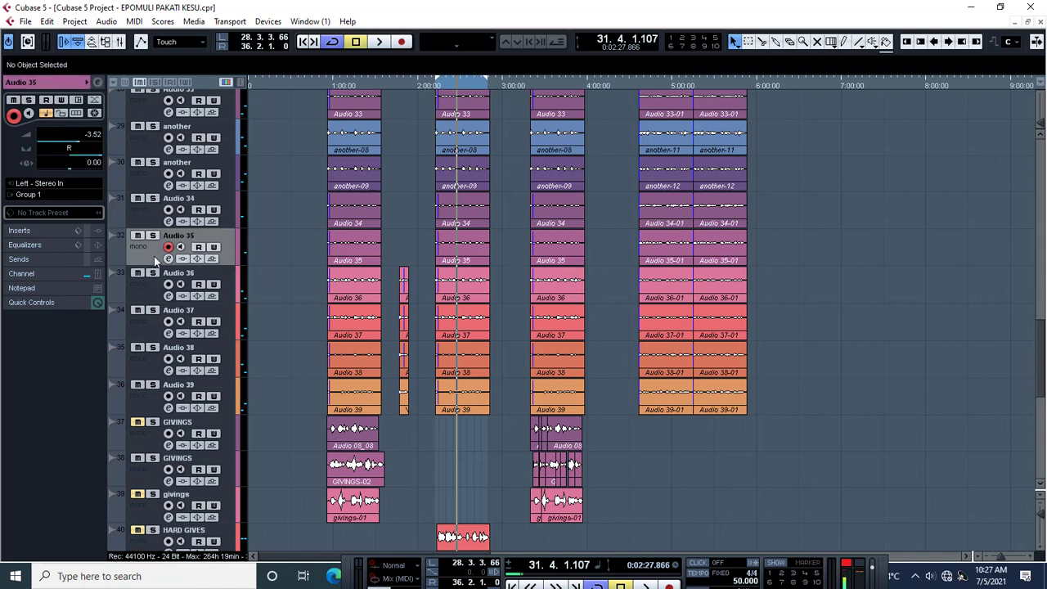
left_click_drag(92, 156, 86, 153)
key("space")
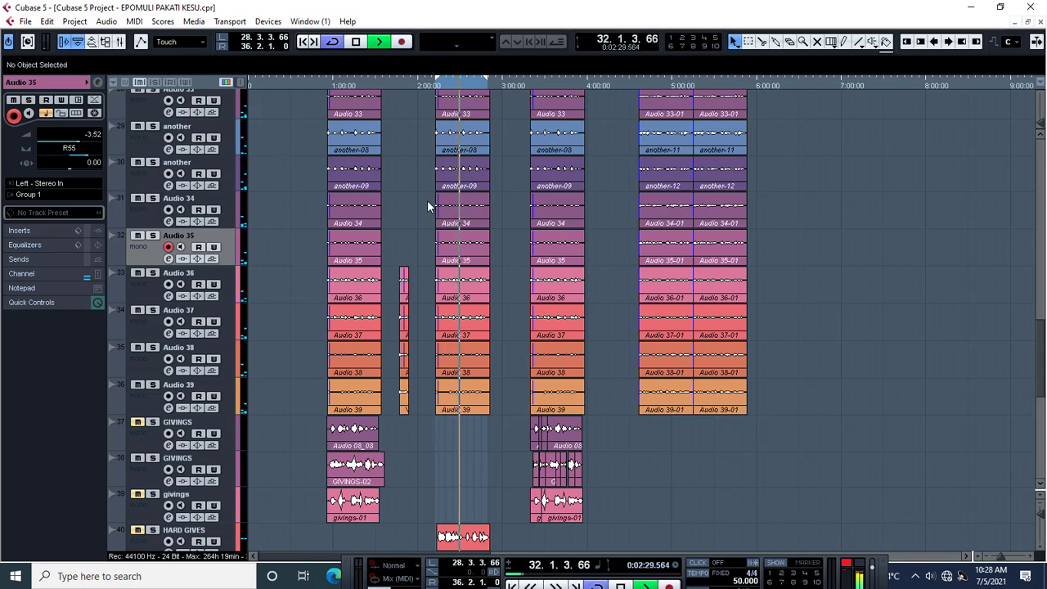
key("space")
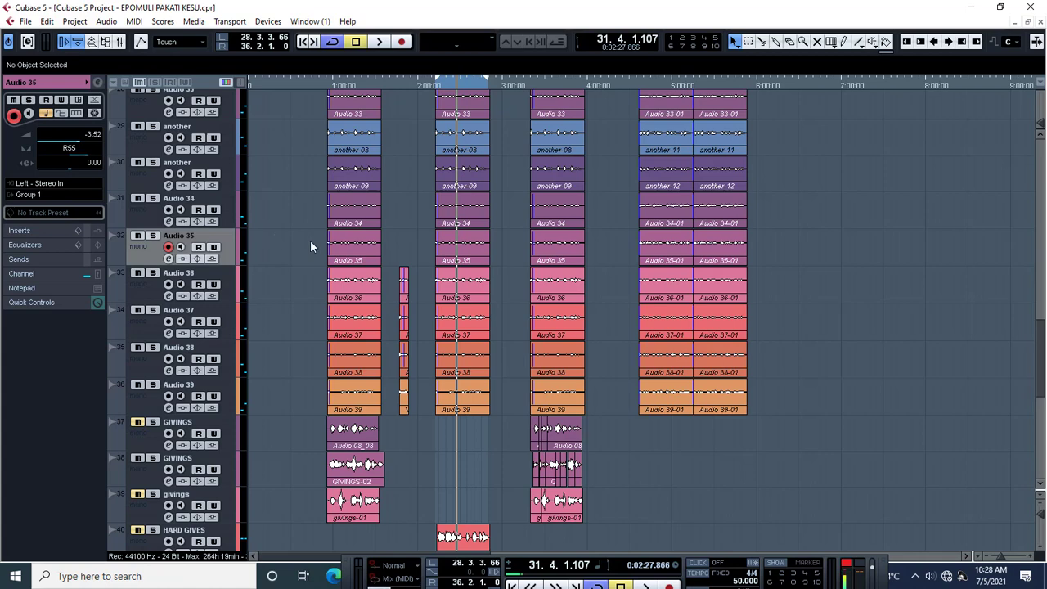
- Load the GEQ-30 equalizer into Group 1's third insert slot
scroll(310, 239, "up", 5)
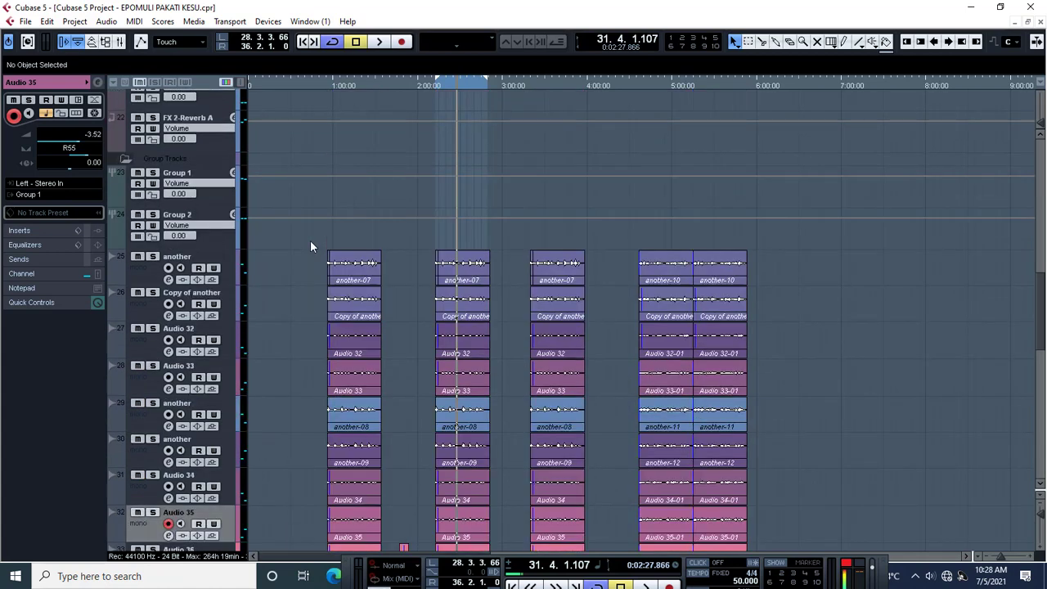
left_click(221, 198)
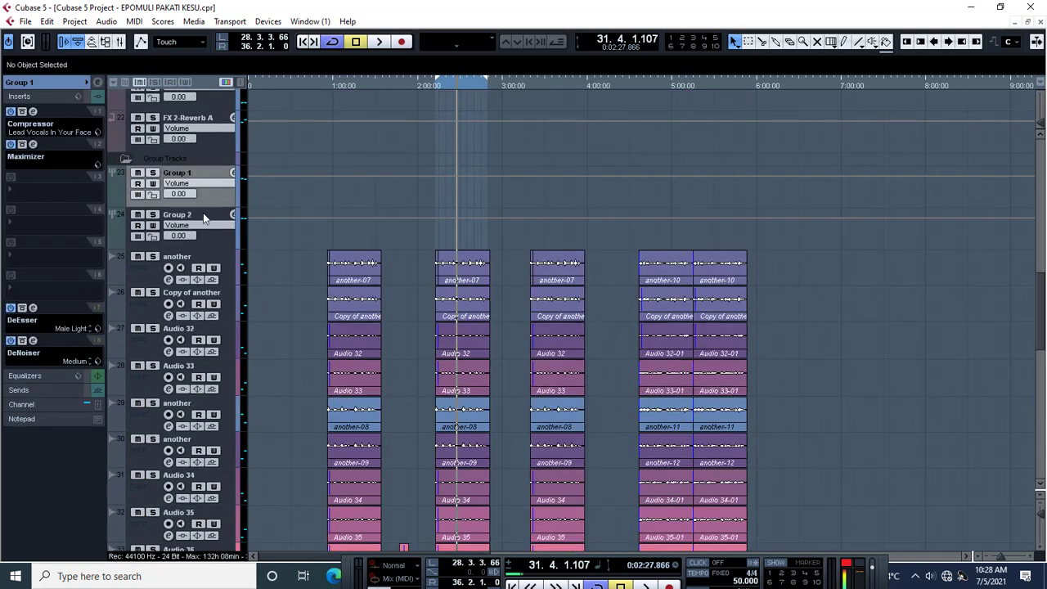
left_click(23, 196)
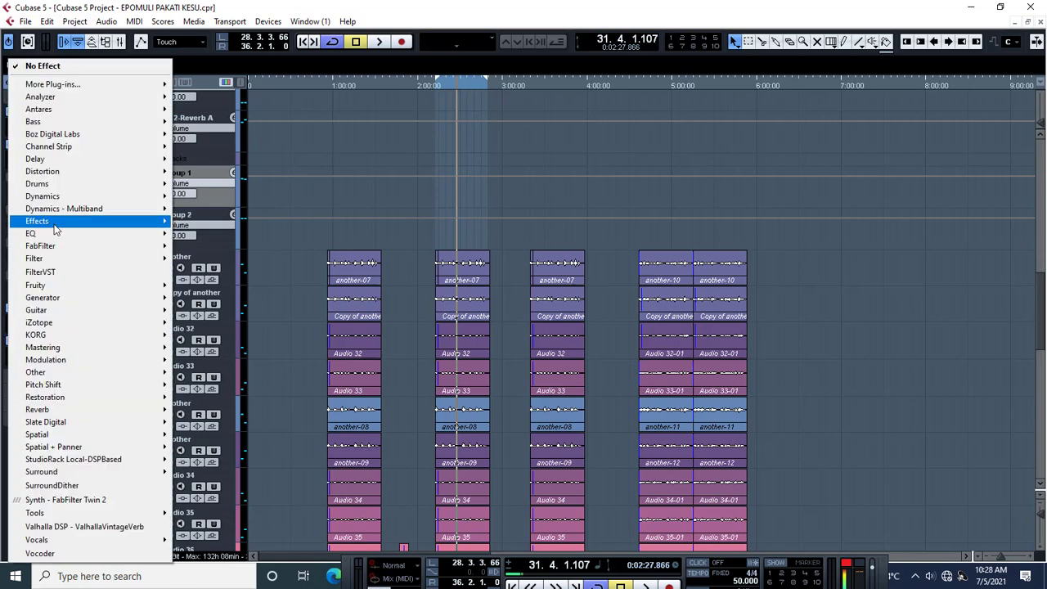
mouse_move(56, 239)
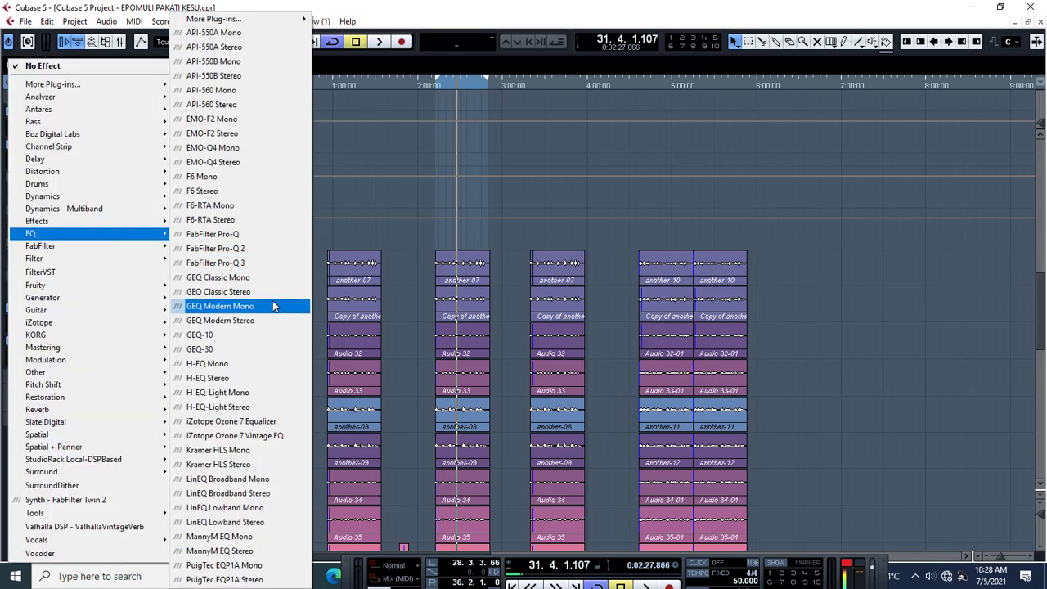
left_click(229, 350)
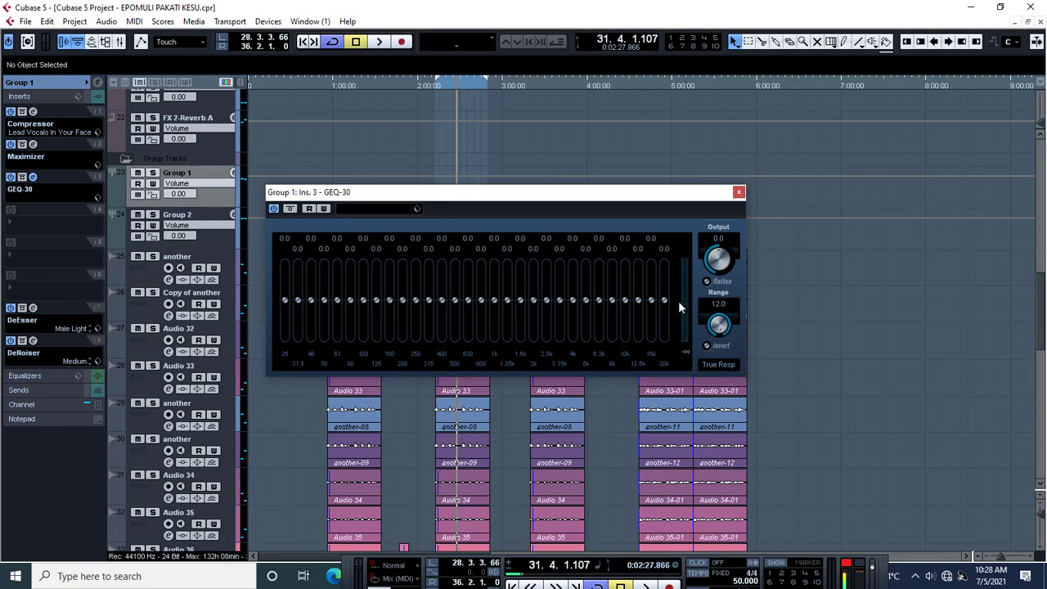
- Replay the loop from its start and boost GEQ-30's 12.5k band to 1.3, 16k to 3.6 and 20k to 5.5
key("space")
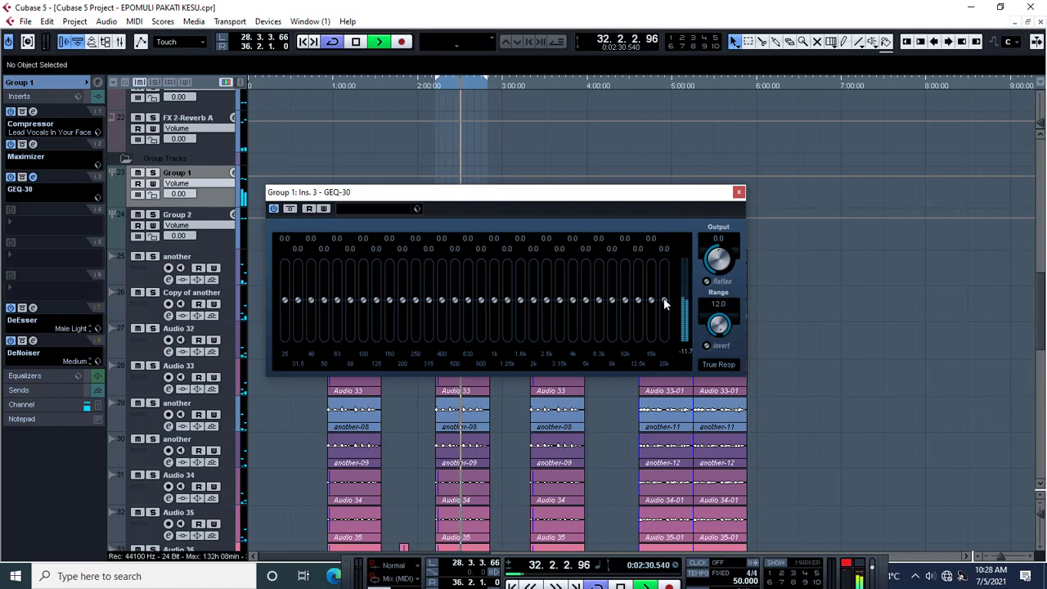
key("space")
left_click(436, 85)
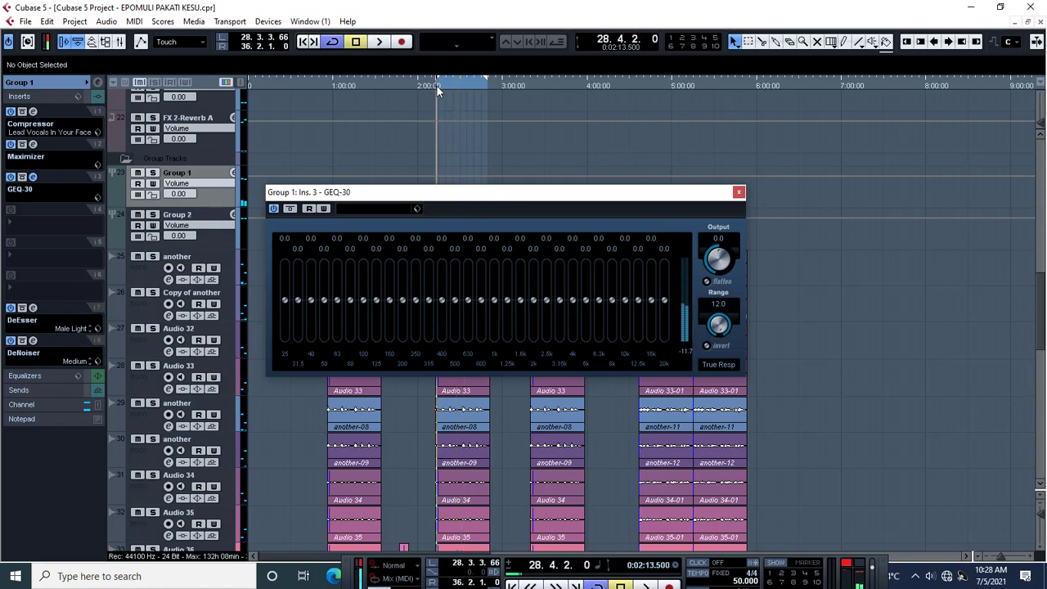
key("space")
left_click_drag(662, 300, 665, 278)
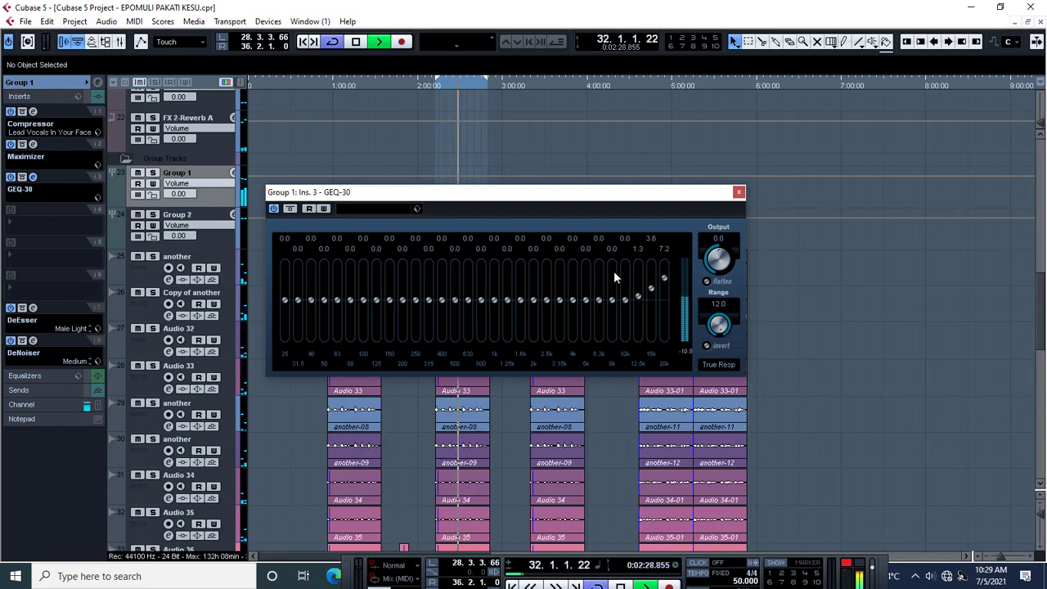
left_click_drag(662, 282, 659, 288)
- Set GEQ-30's response mode to Resonant, audition the loop, and stop playback
left_click(729, 364)
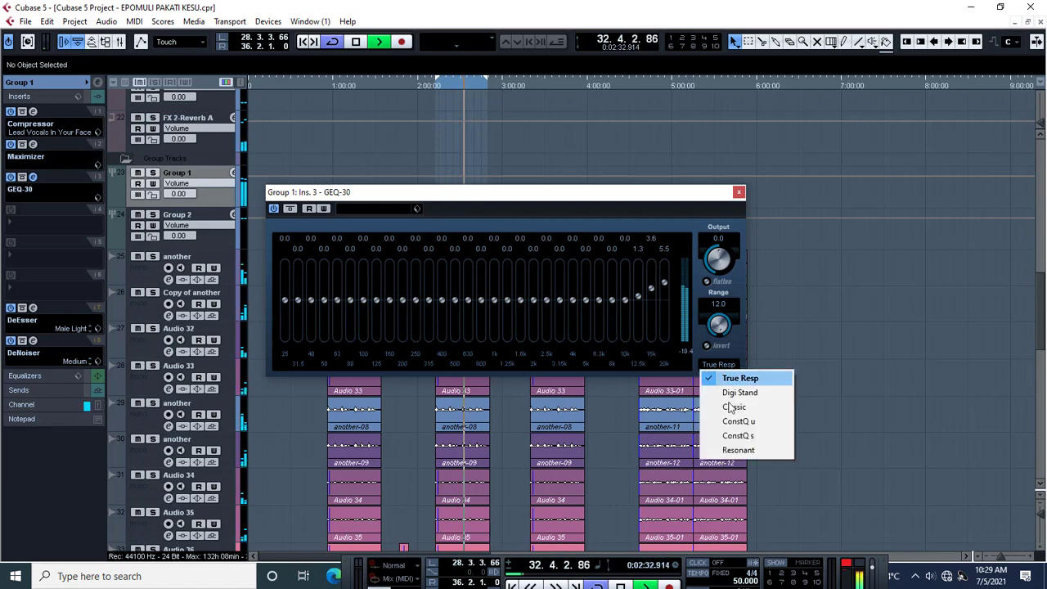
left_click(734, 452)
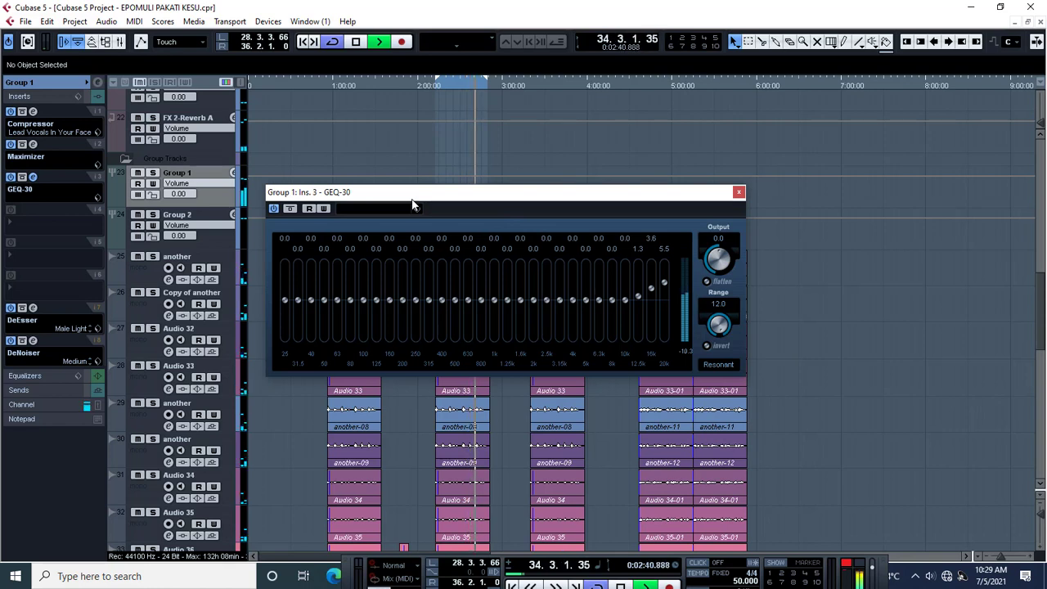
key("space")
key("space")
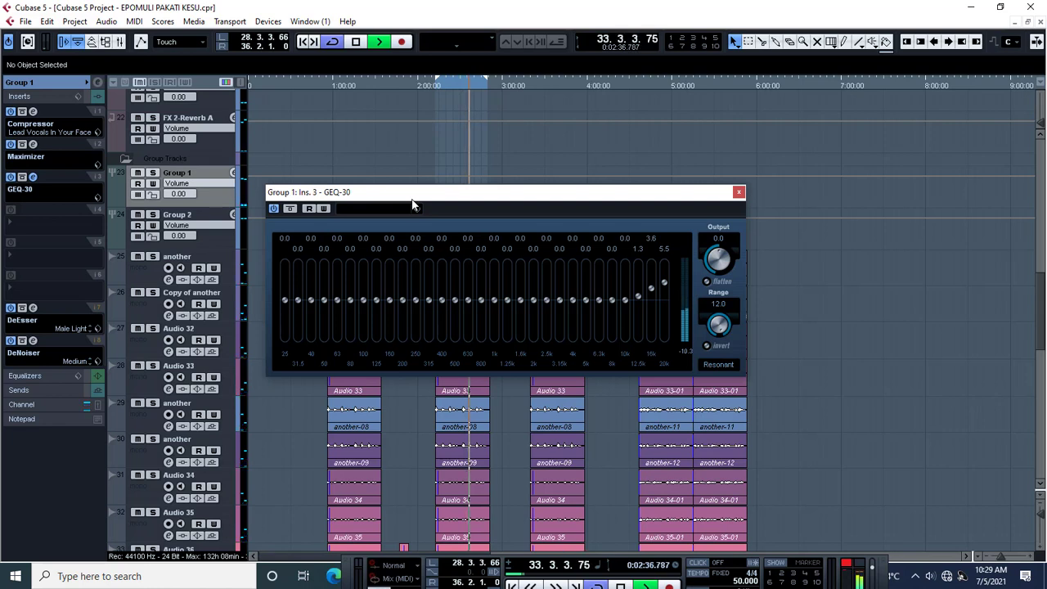
key("space")
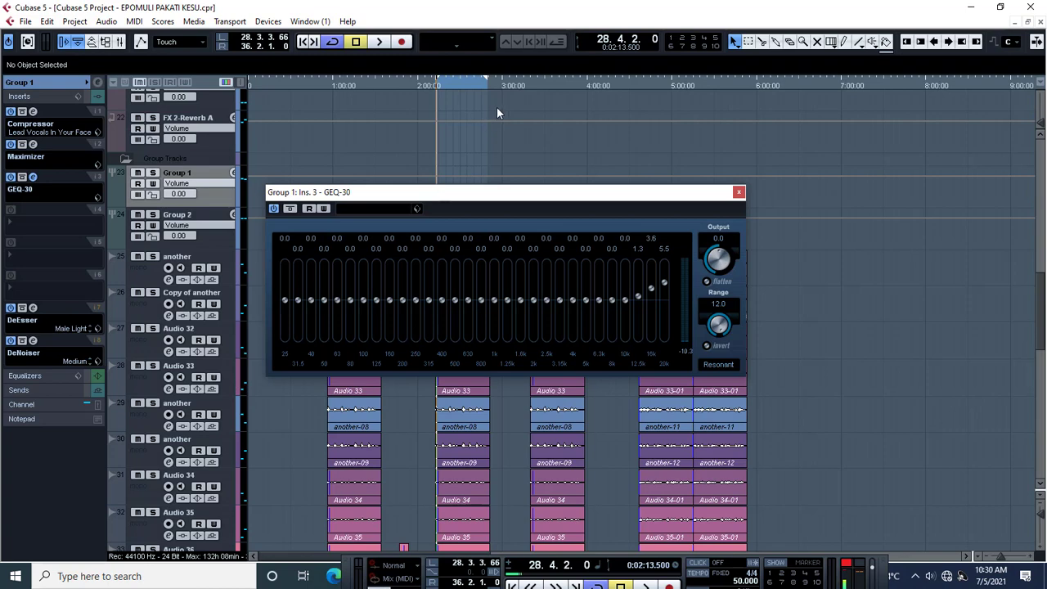
scroll(622, 180, "down", 3)
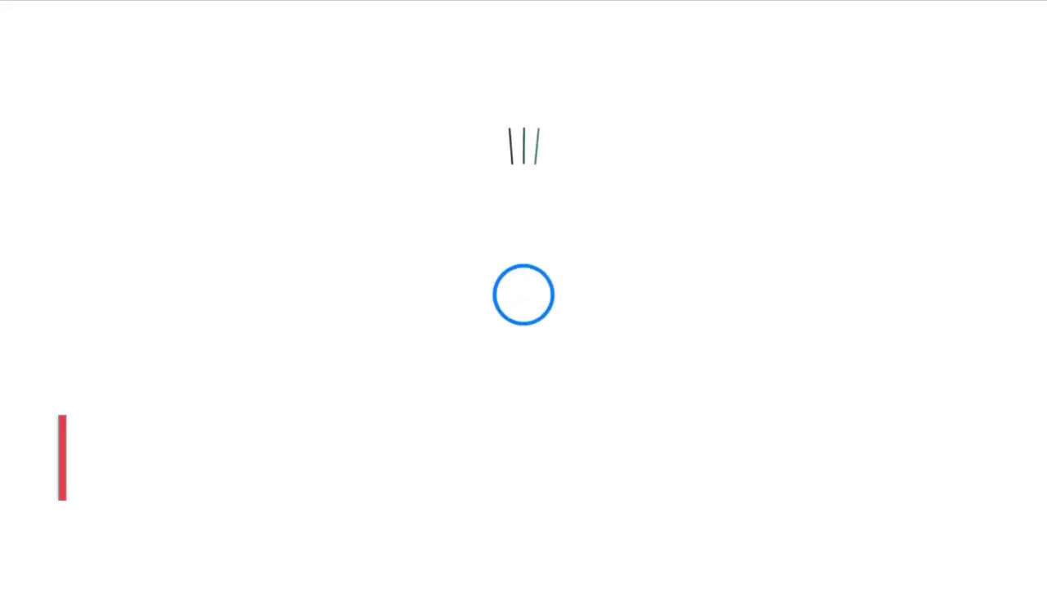